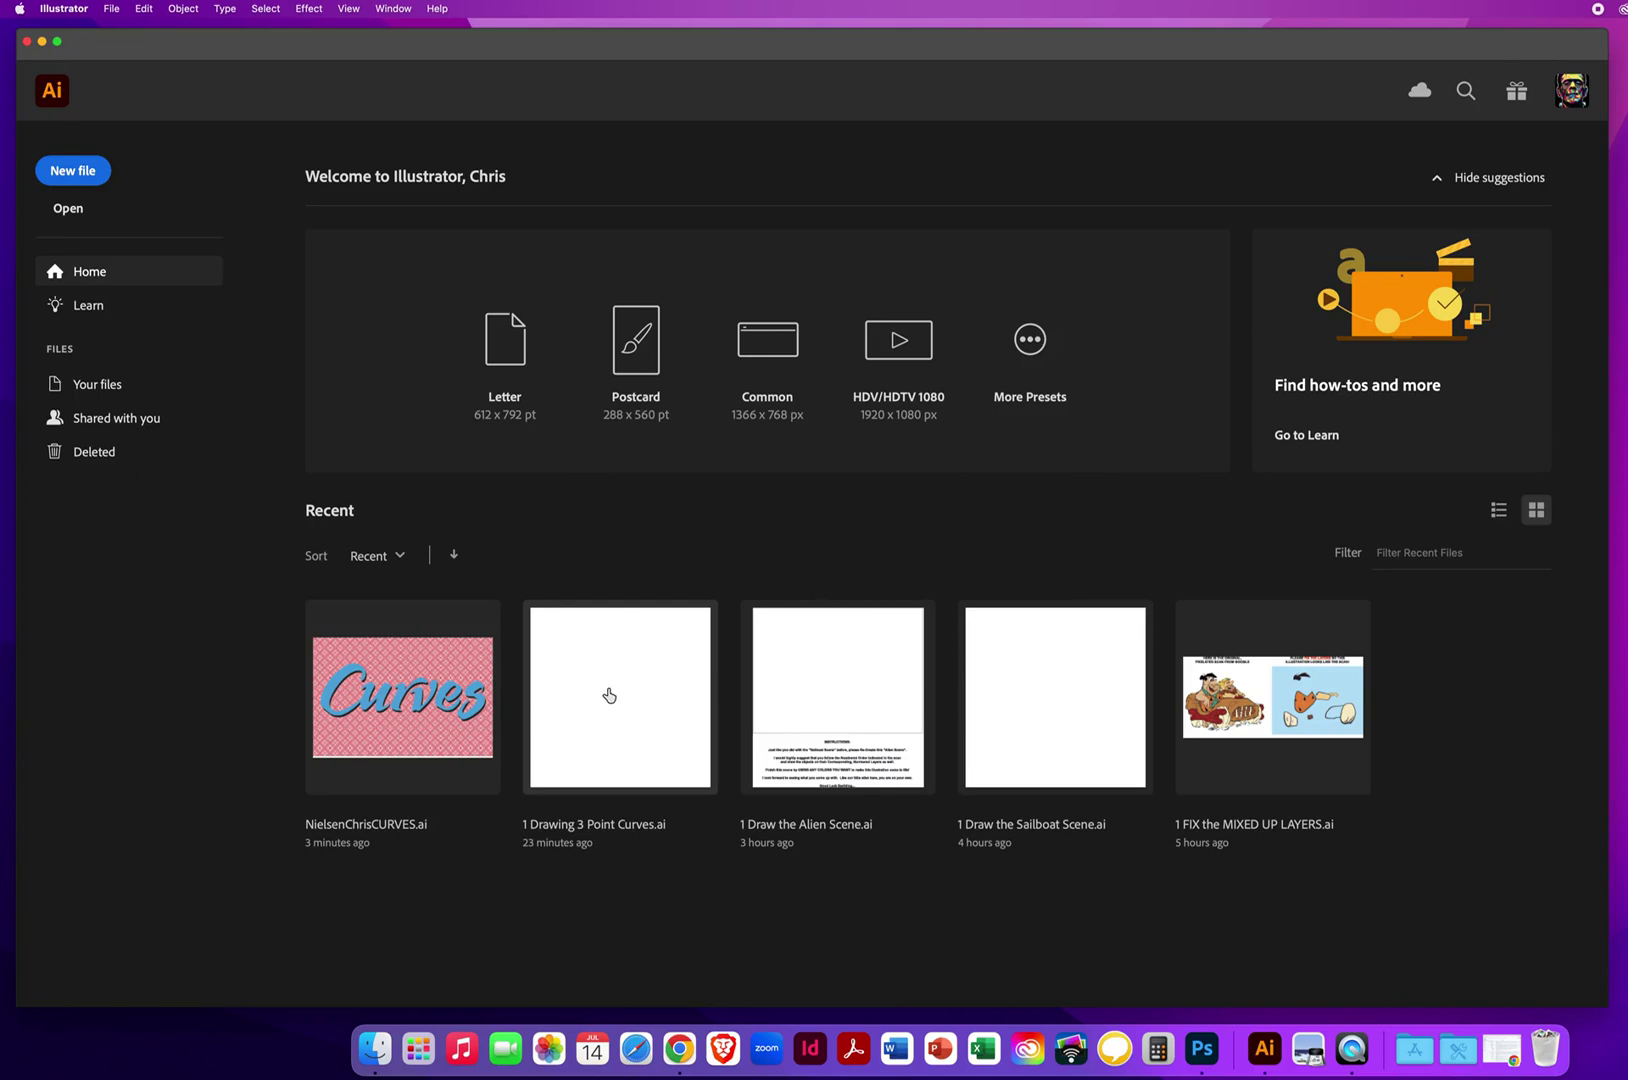
- Open '1 Draw the KLEENEX LOGO.ai' from Desktop > Ai DEMOS > Ai - CHAPTER 4 > 4.2 Knowing Your Curves
{"action": "left_click", "coordinate": [112, 9]}
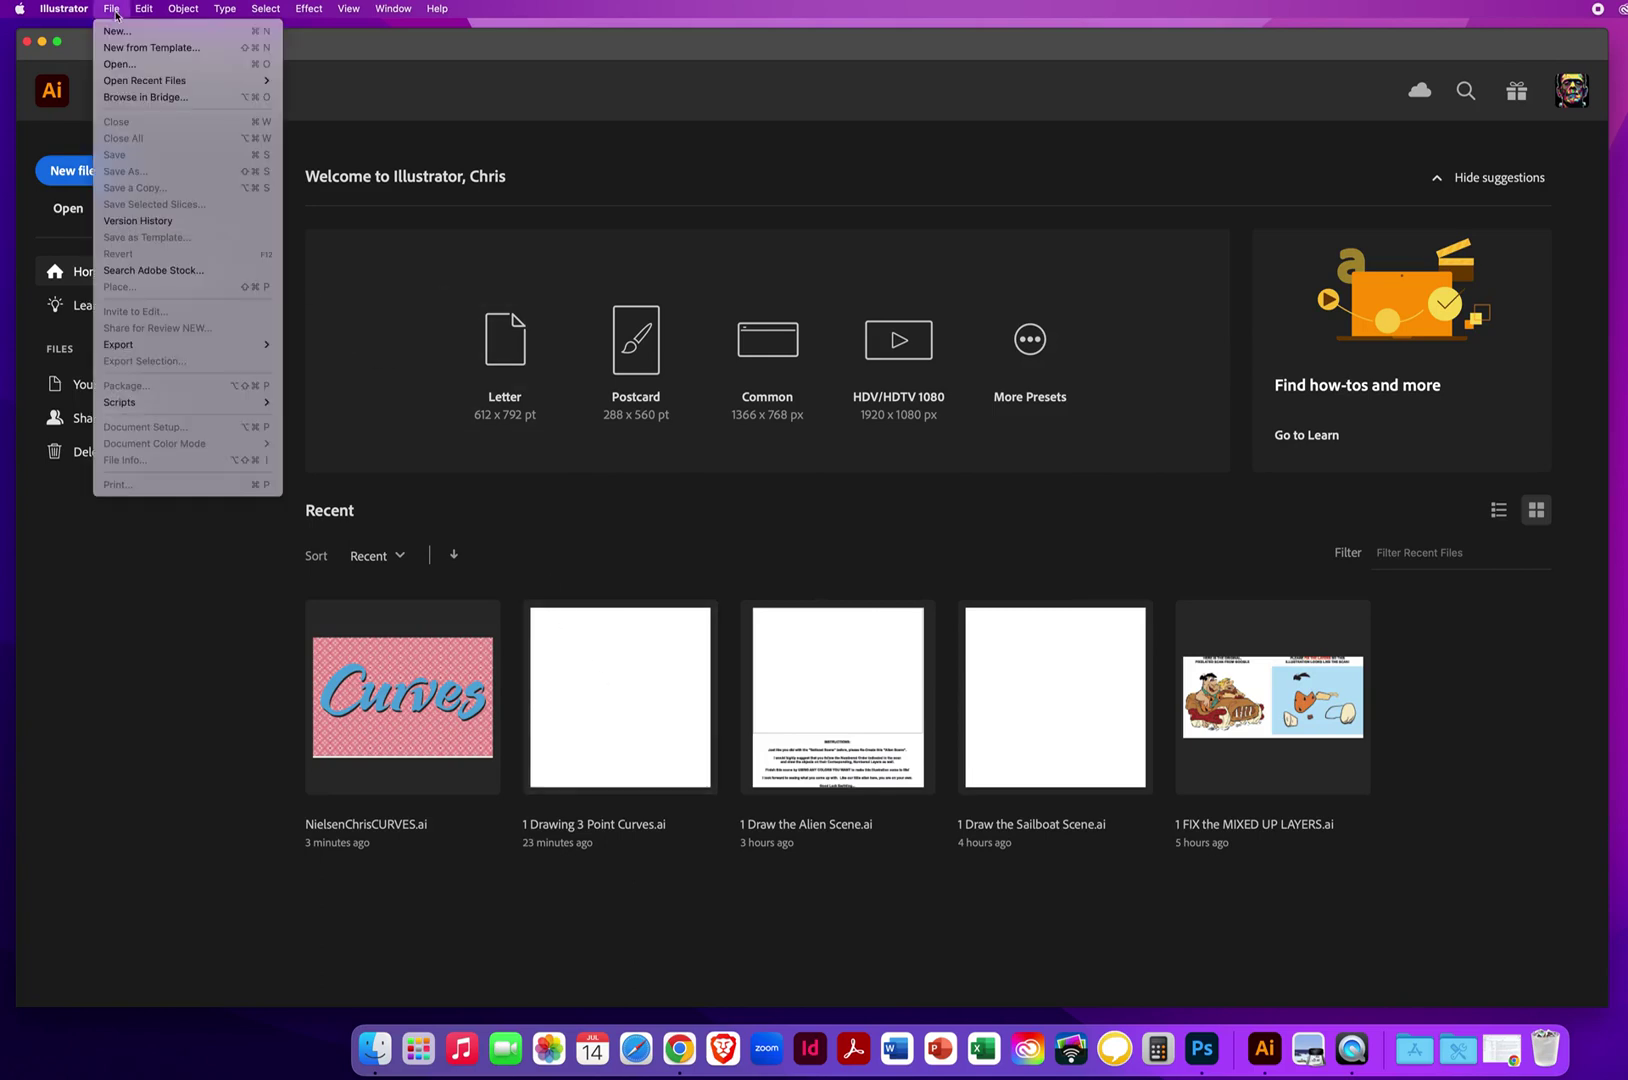
{"action": "left_click", "coordinate": [118, 64]}
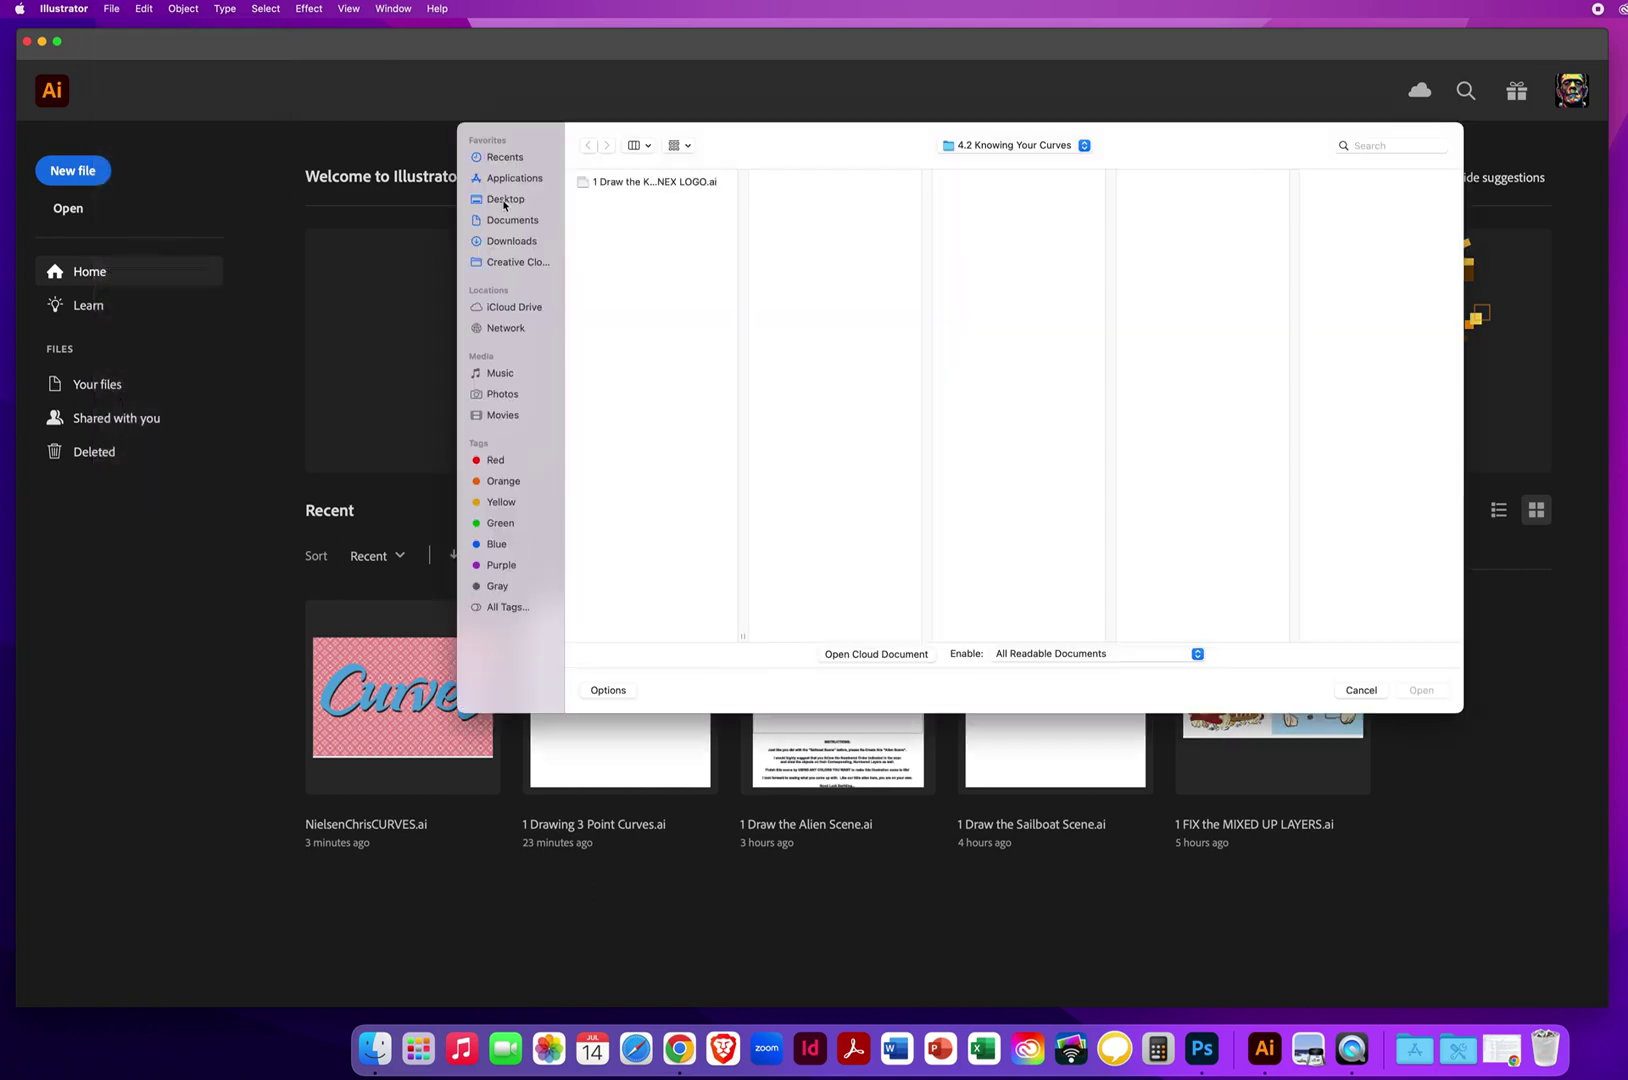
{"action": "left_click", "coordinate": [504, 201]}
{"action": "left_click", "coordinate": [642, 182]}
{"action": "left_click", "coordinate": [822, 183]}
{"action": "left_click", "coordinate": [1025, 216]}
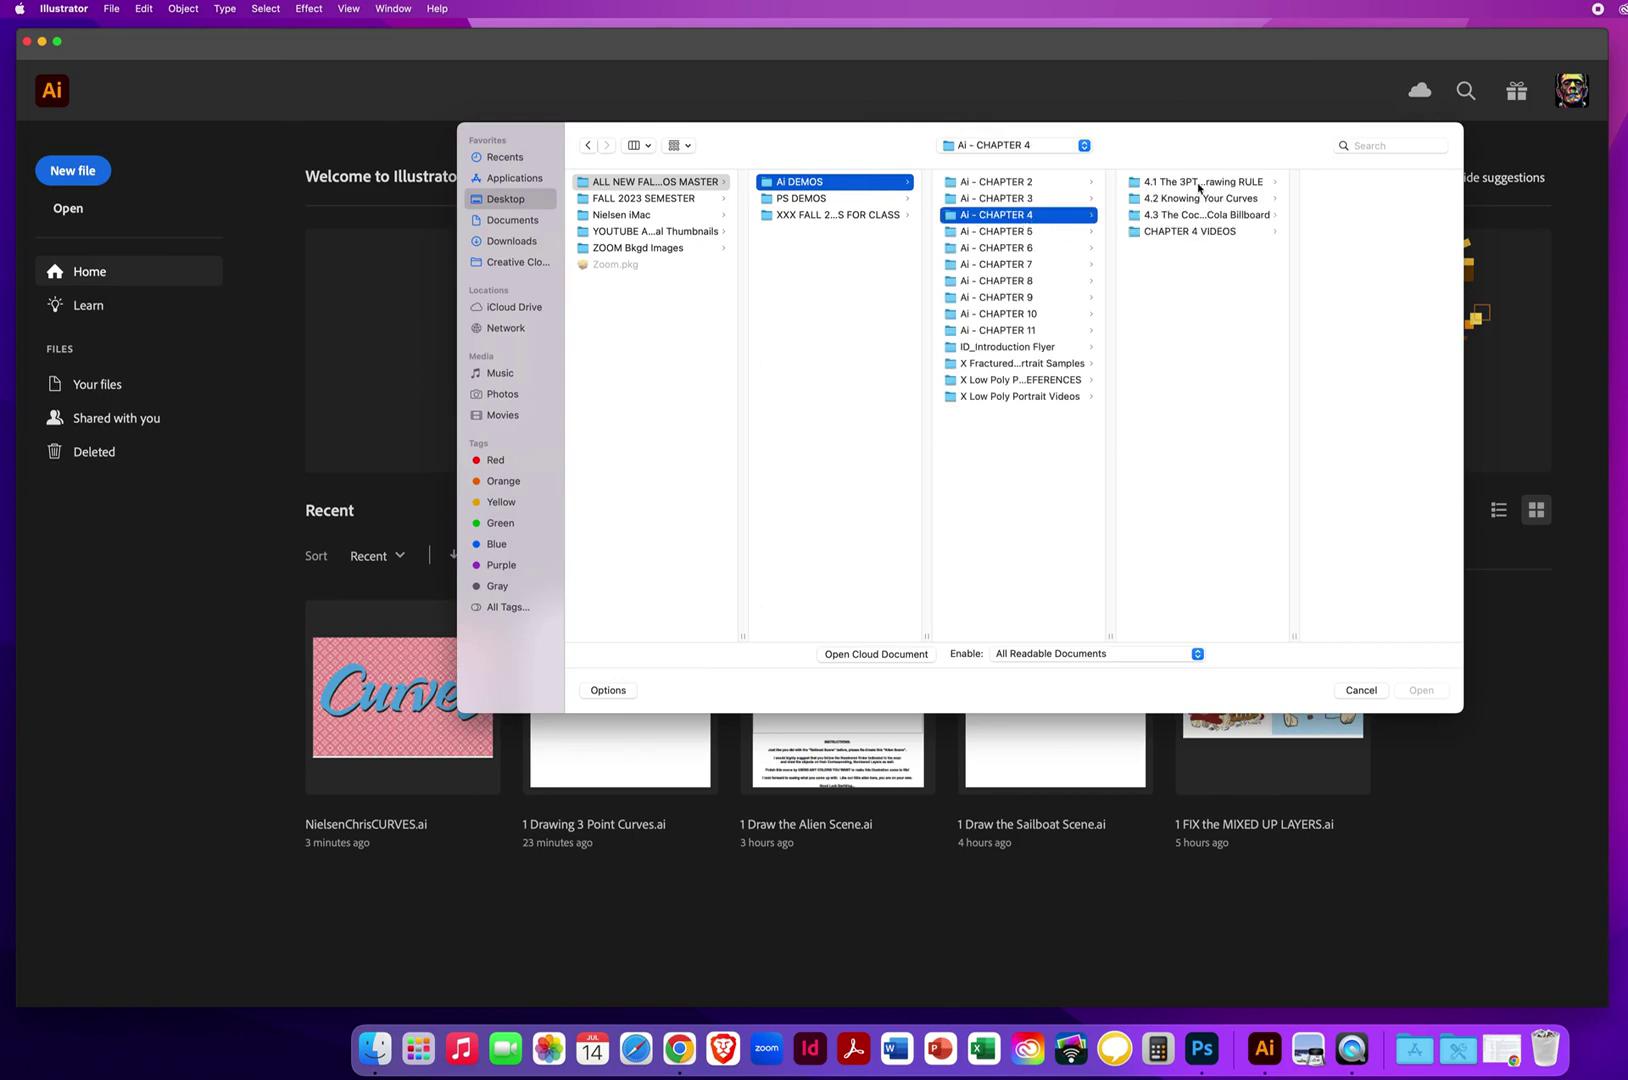
{"action": "left_click", "coordinate": [1165, 199]}
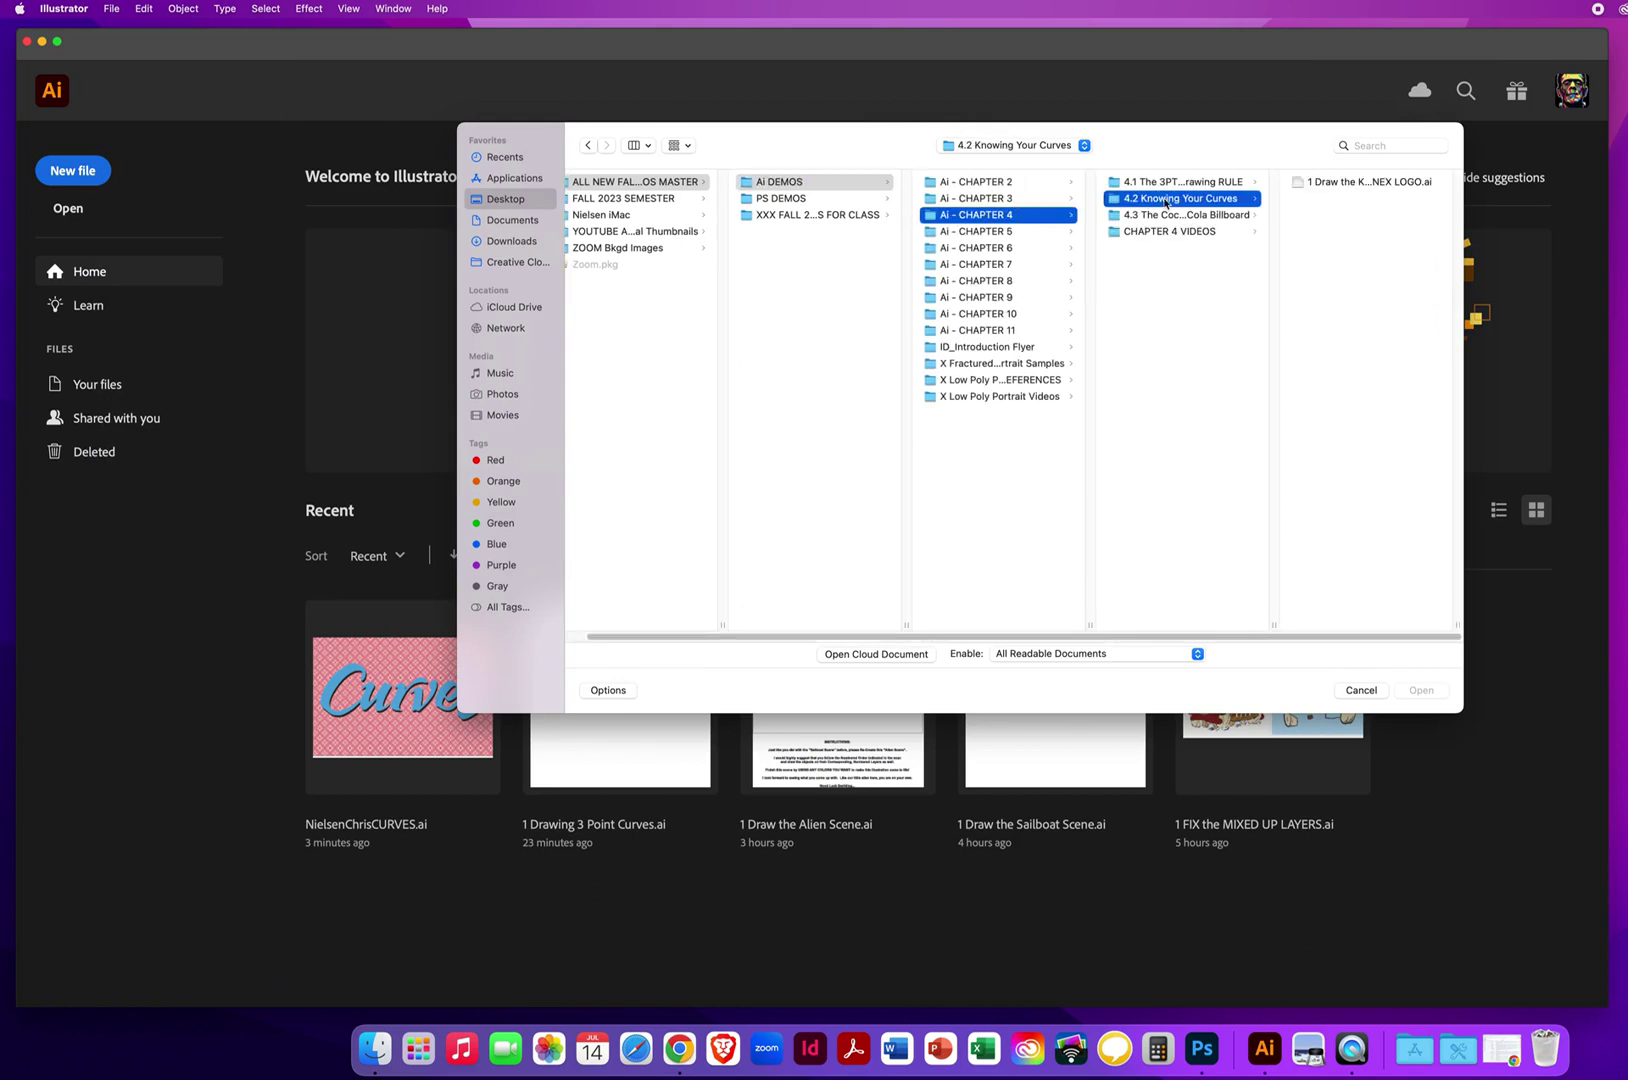
{"action": "left_click", "coordinate": [1365, 186]}
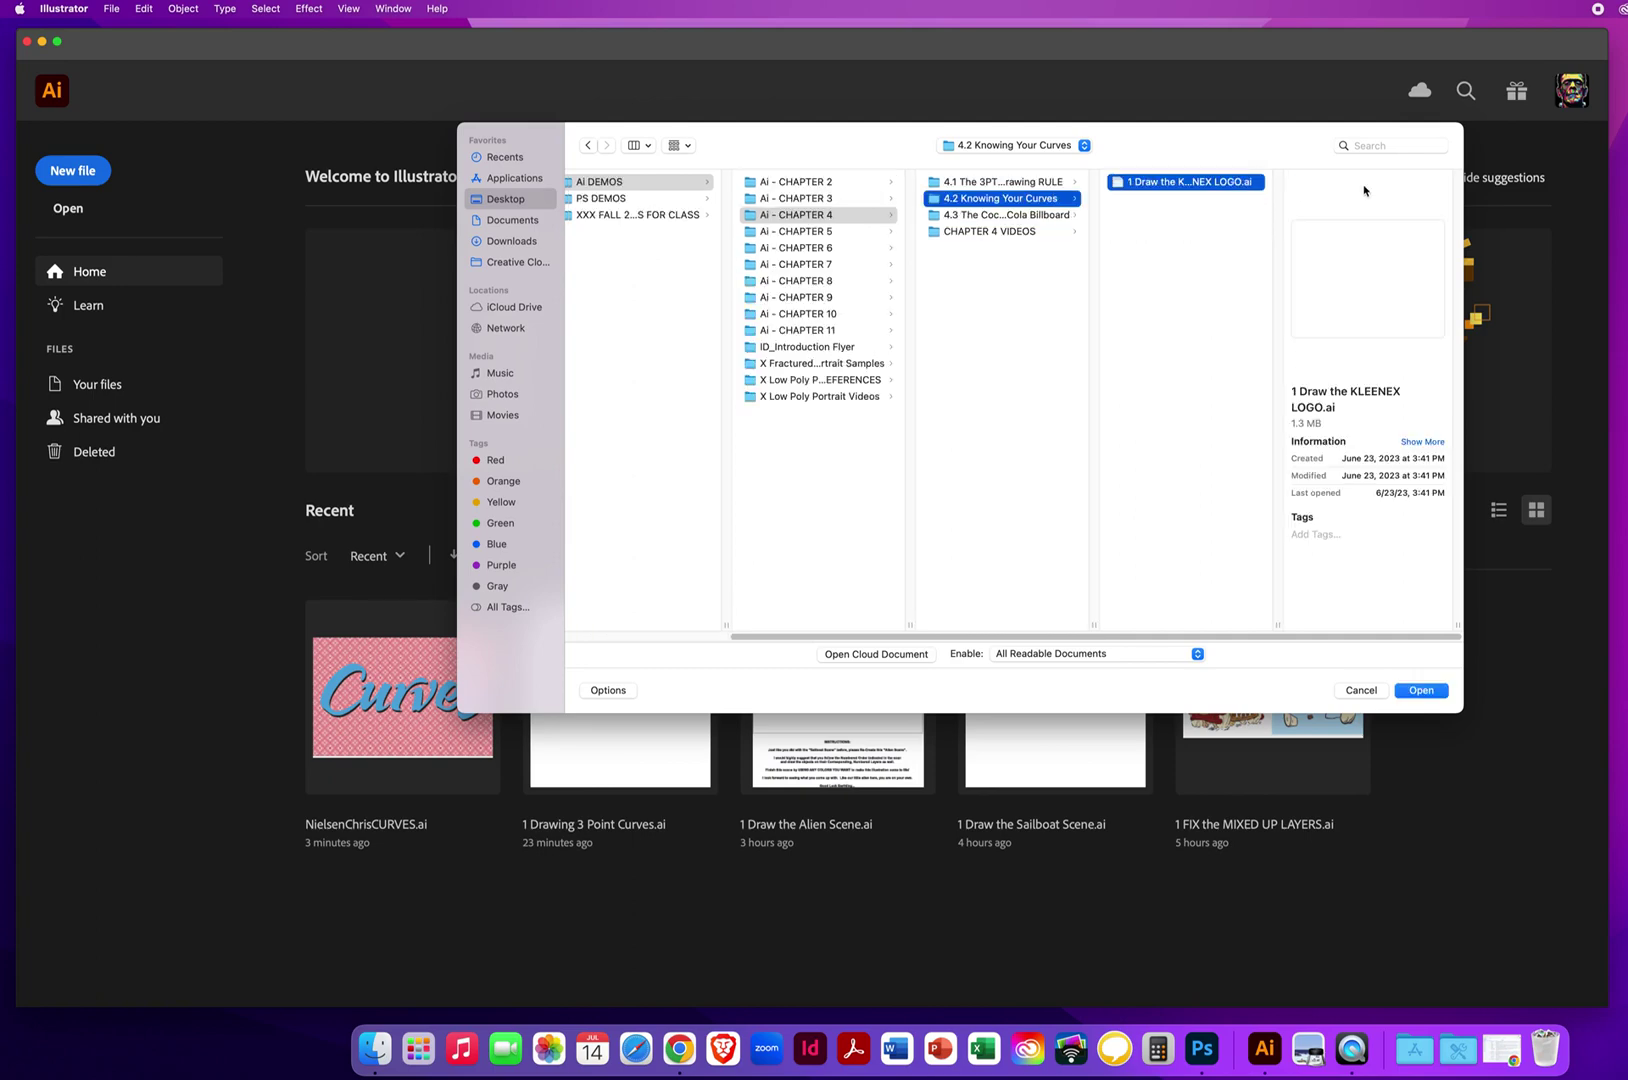
{"action": "left_click", "coordinate": [1421, 691]}
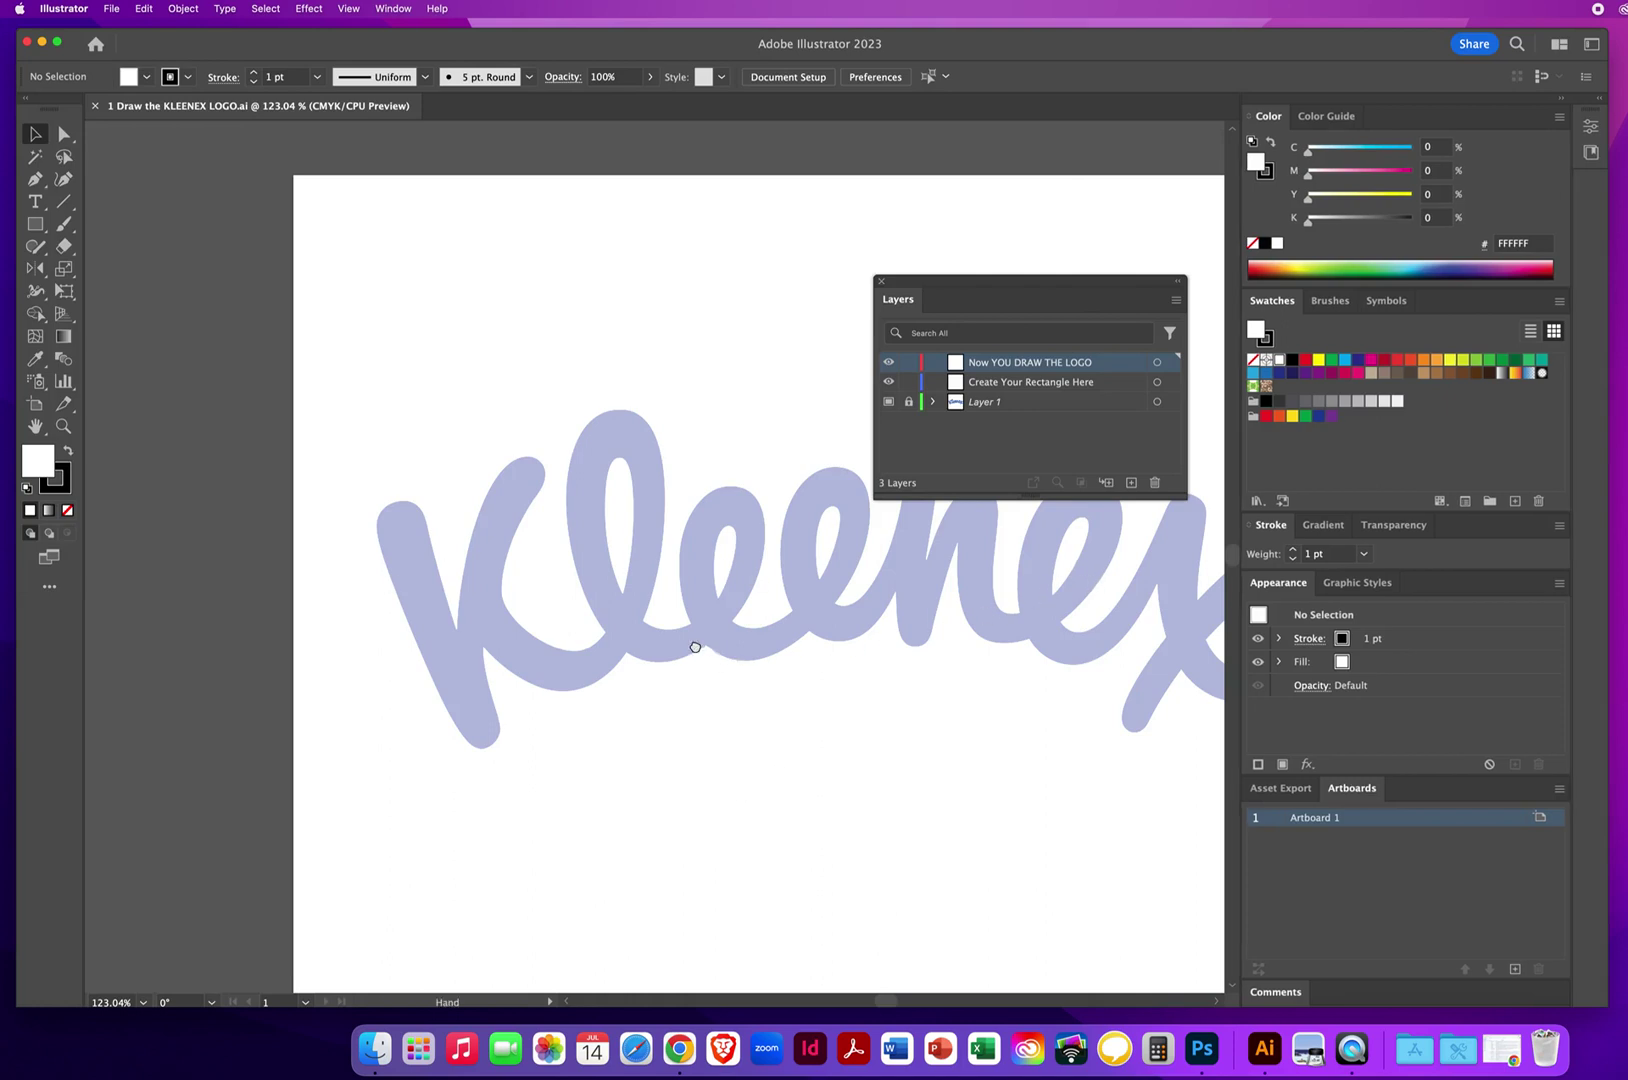
- Center the artwork, make 'Now YOU DRAW THE LOGO' the active layer, and move the layers list up
{"action": "scroll", "coordinate": [480, 582], "scroll_direction": "right", "scroll_amount": 5}
{"action": "scroll", "coordinate": [480, 582], "scroll_direction": "down", "scroll_amount": 2}
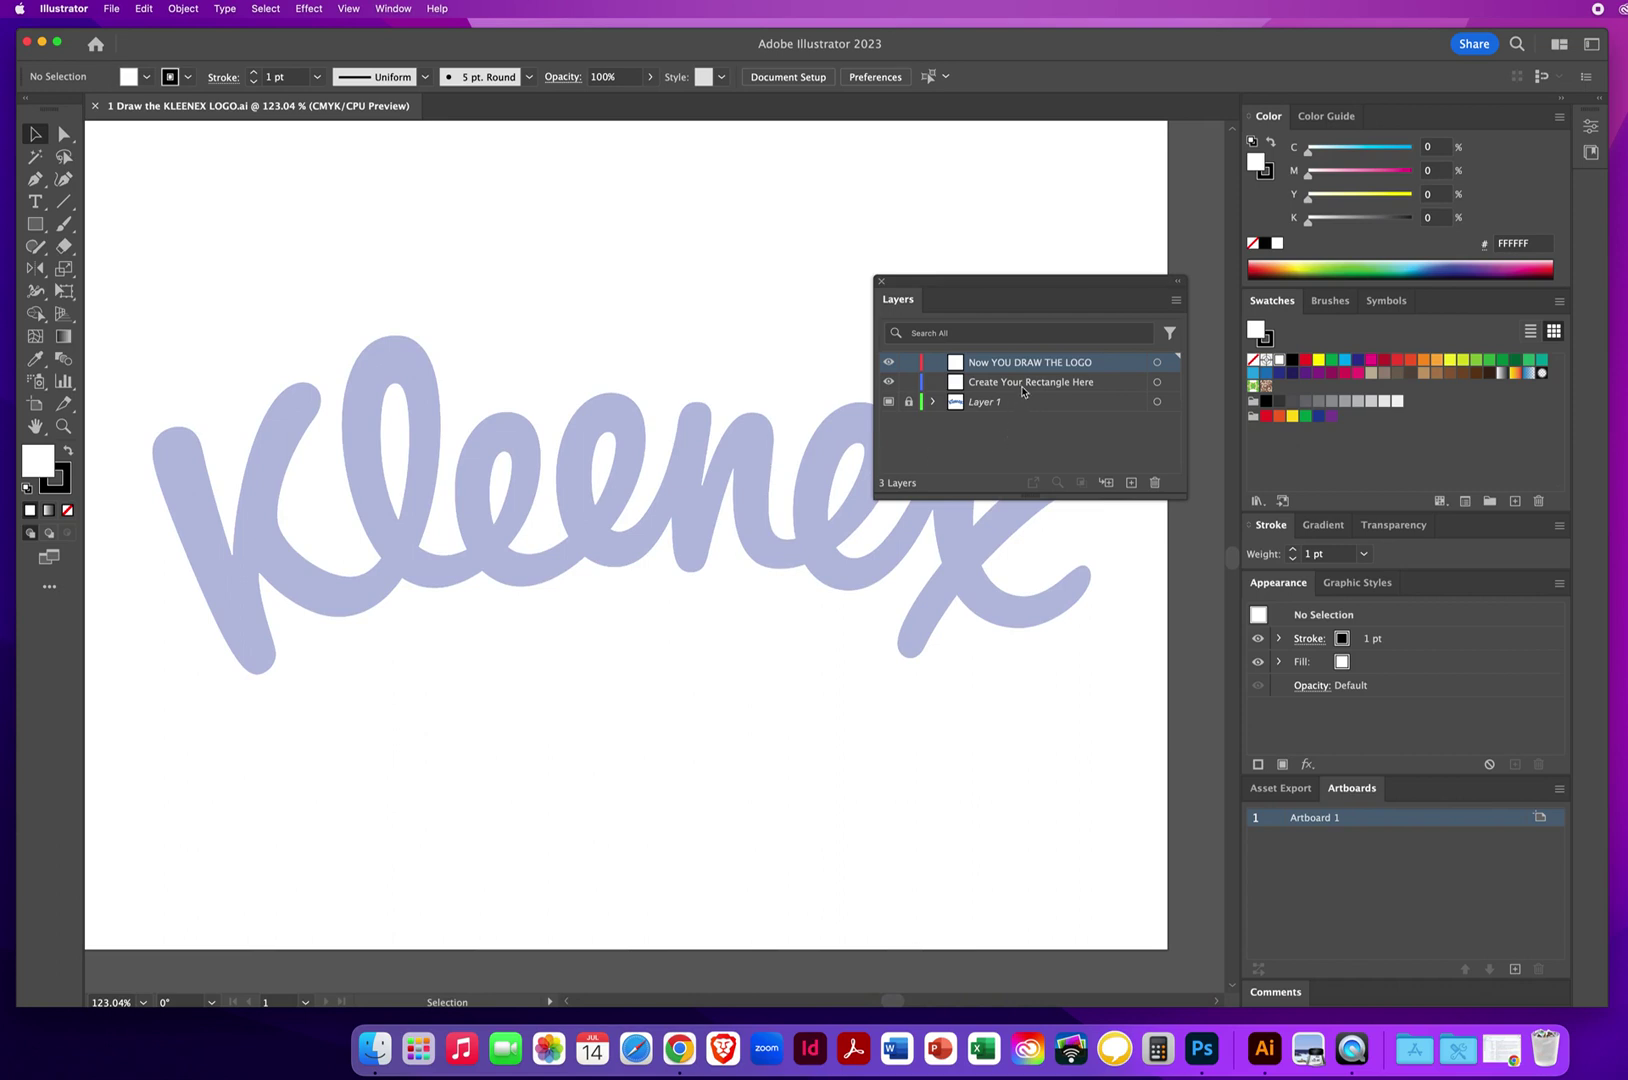
{"action": "left_click", "coordinate": [990, 385]}
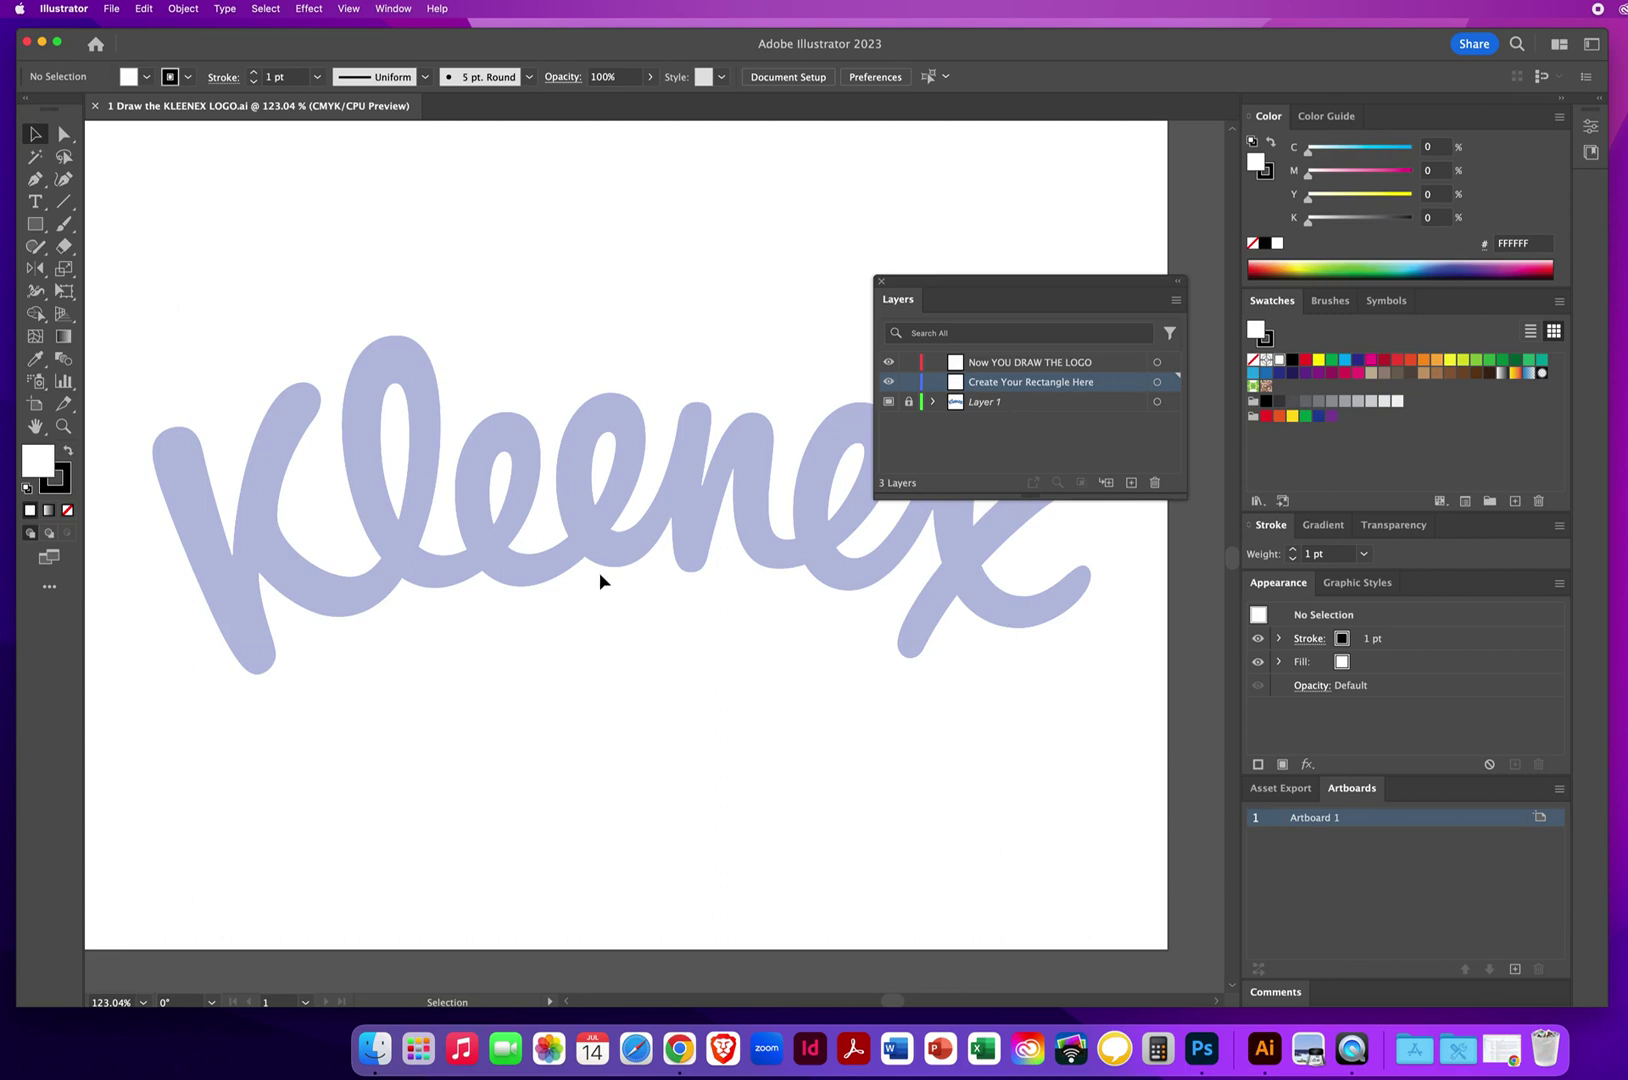
{"action": "left_click", "coordinate": [982, 366]}
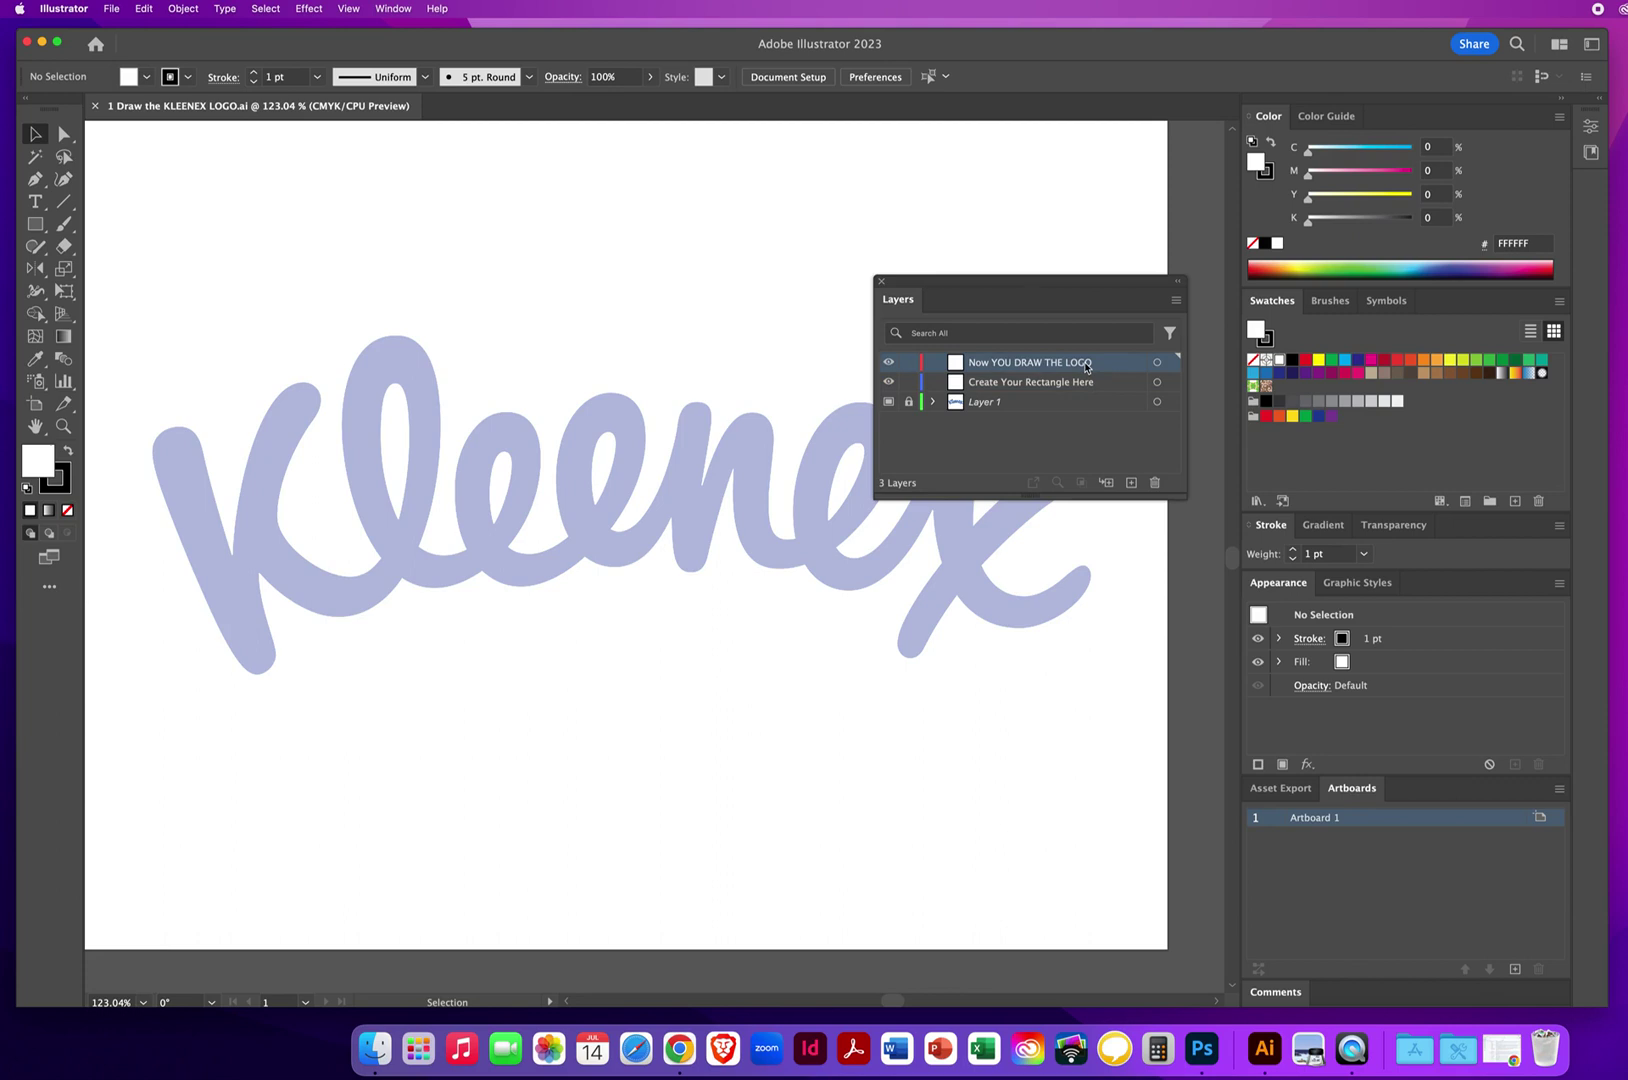
{"action": "left_click_drag", "start_coordinate": [986, 284], "coordinate": [989, 173]}
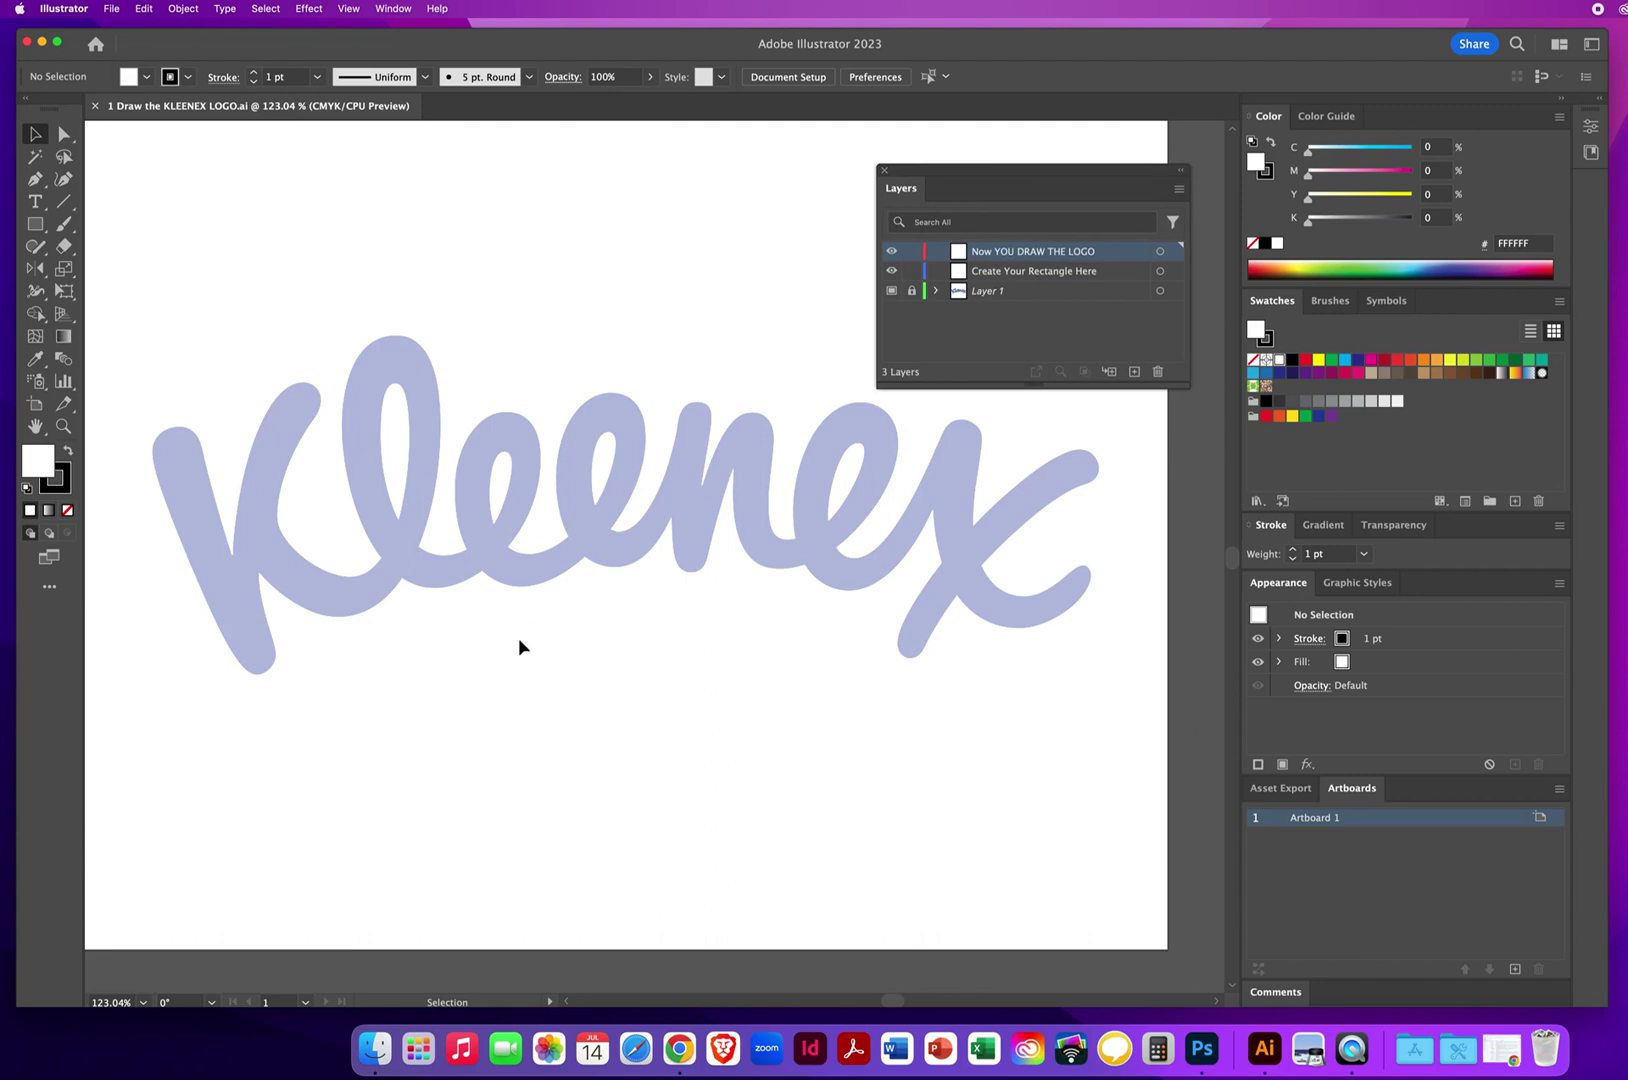
- Set the fill to None and zoom to 300% on the K
{"action": "key", "text": "slash"}
{"action": "left_click", "coordinate": [63, 426]}
{"action": "left_click", "coordinate": [428, 585]}
{"action": "left_click", "coordinate": [582, 586]}
{"action": "left_click", "coordinate": [642, 566]}
{"action": "scroll", "coordinate": [463, 615], "scroll_direction": "right", "scroll_amount": 5}
{"action": "scroll", "coordinate": [463, 615], "scroll_direction": "up", "scroll_amount": 2}
- Switch to the Pen tool for tracing
{"action": "left_click", "coordinate": [36, 137]}
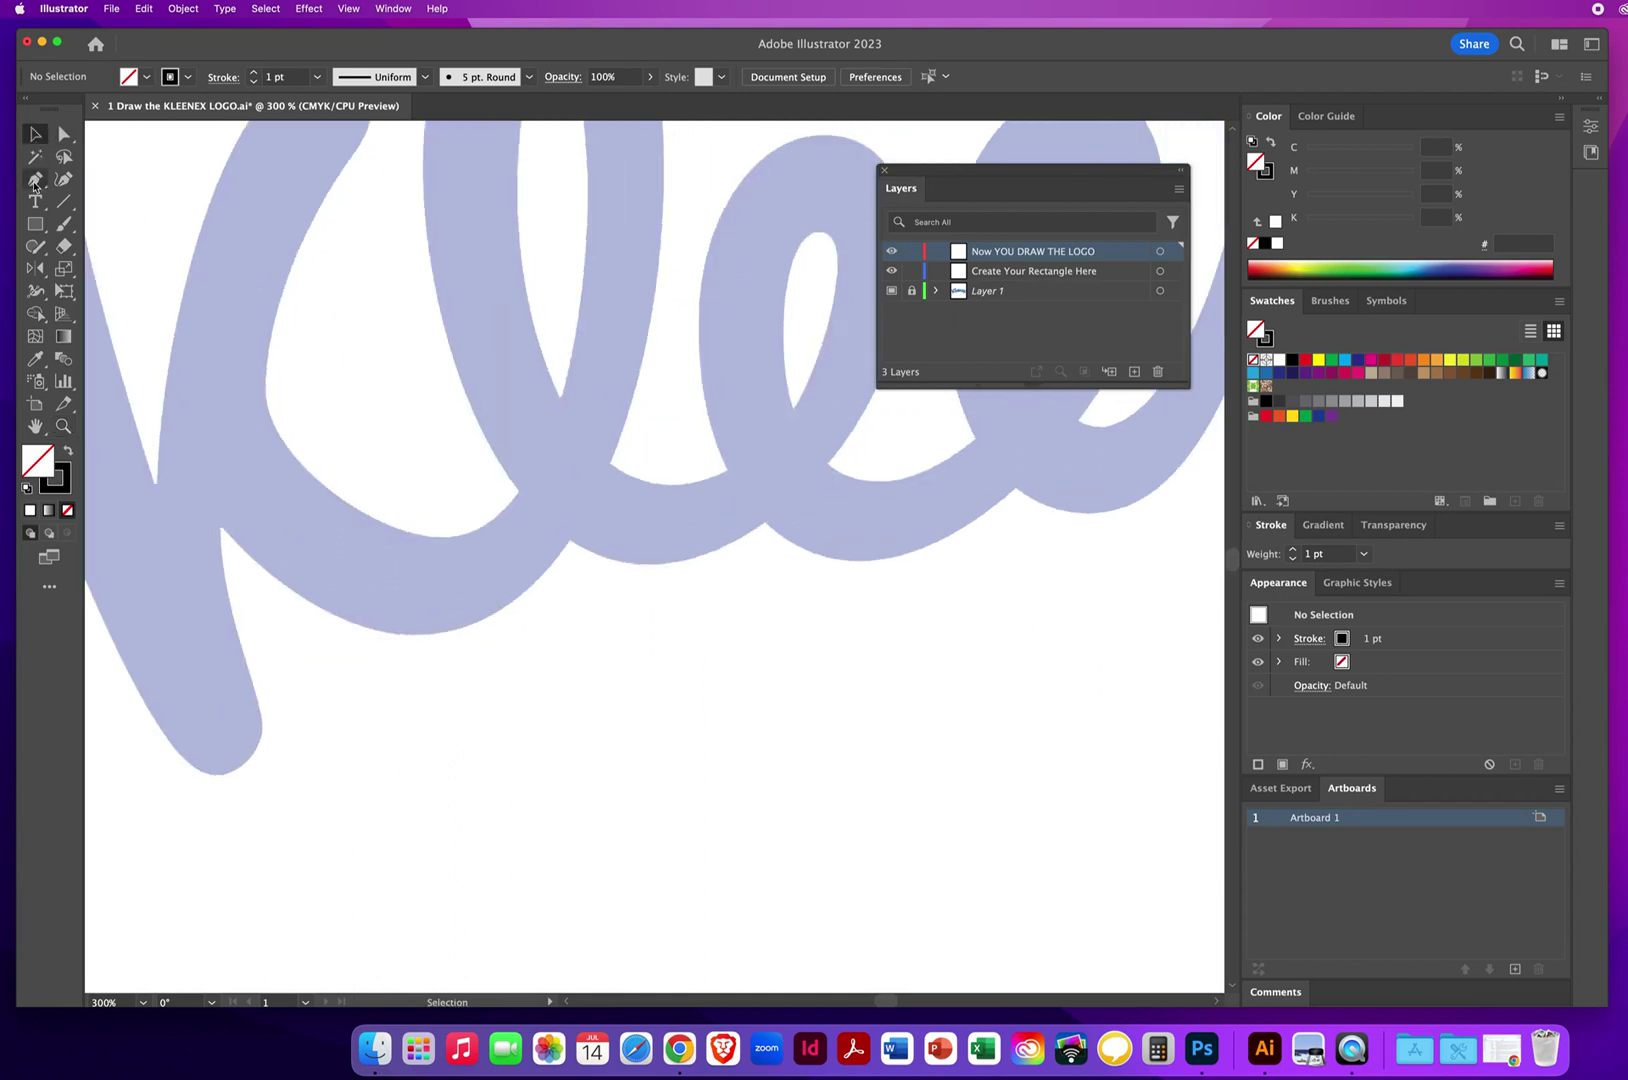
{"action": "key", "text": "p"}
{"action": "left_click", "coordinate": [63, 136]}
{"action": "left_click", "coordinate": [35, 180]}
- Start the Pen path with three curved anchors along the bottom of the K
{"action": "left_click_drag", "start_coordinate": [221, 528], "coordinate": [294, 605]}
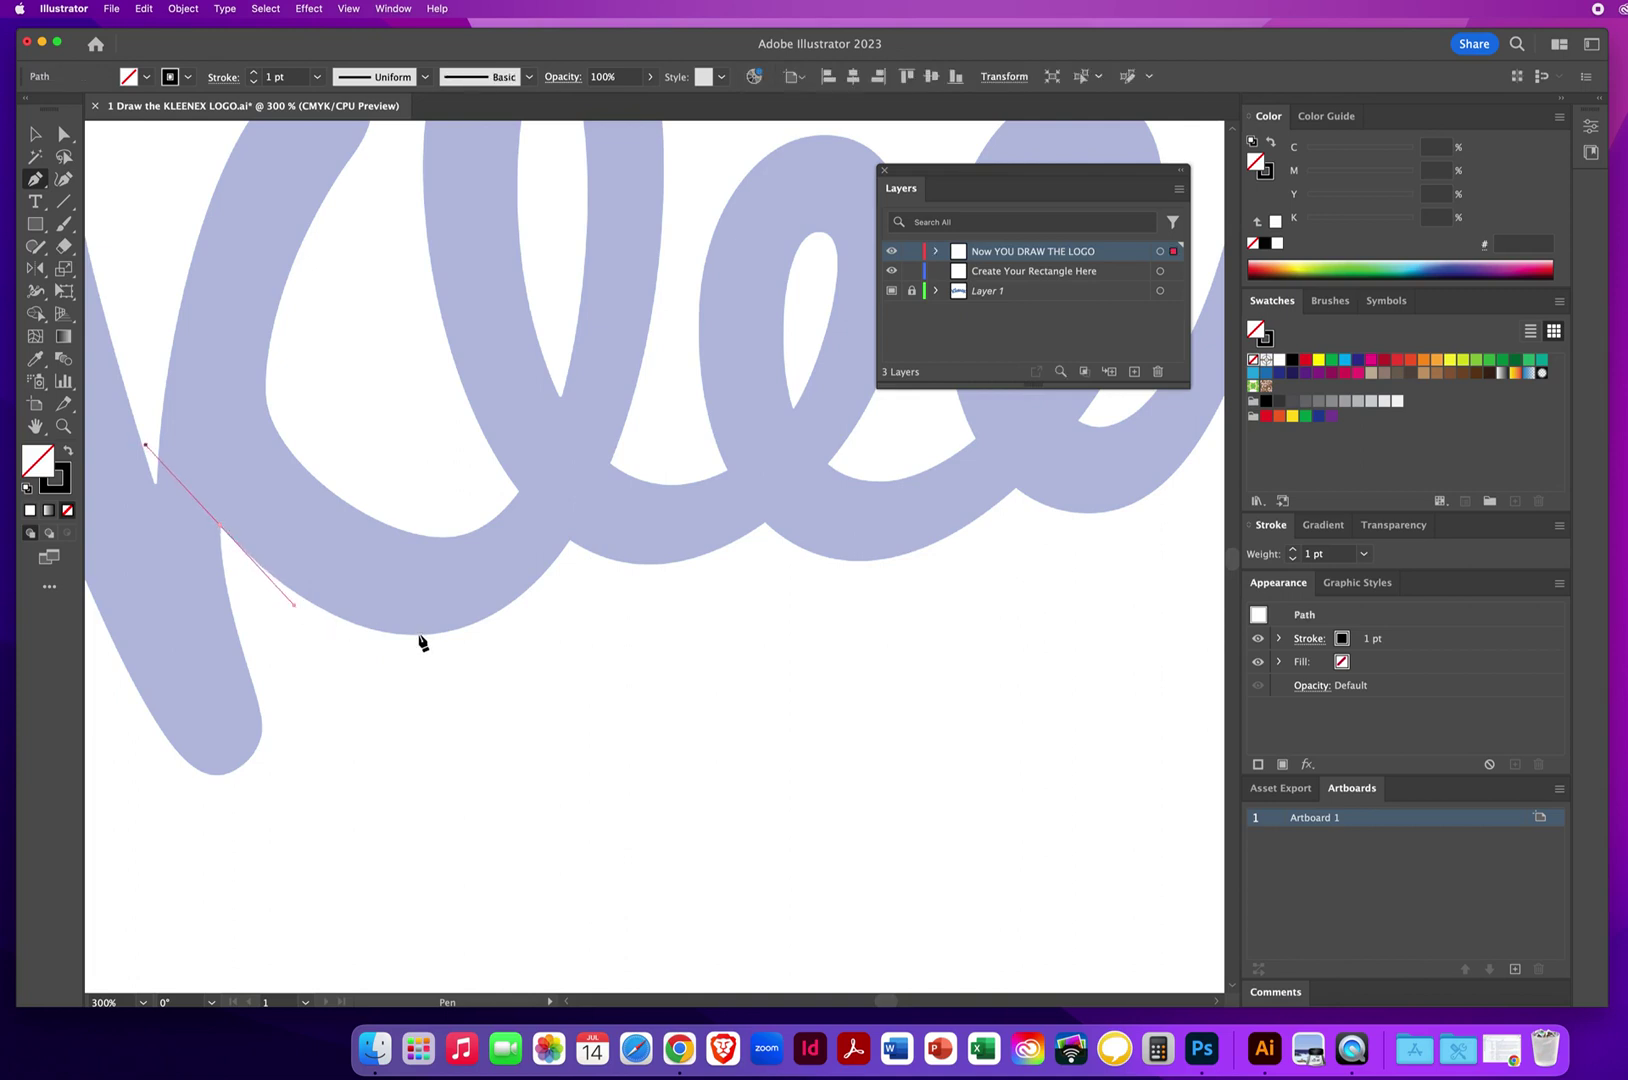
{"action": "left_click_drag", "start_coordinate": [419, 634], "coordinate": [480, 632]}
{"action": "left_click_drag", "start_coordinate": [570, 541], "coordinate": [604, 486]}
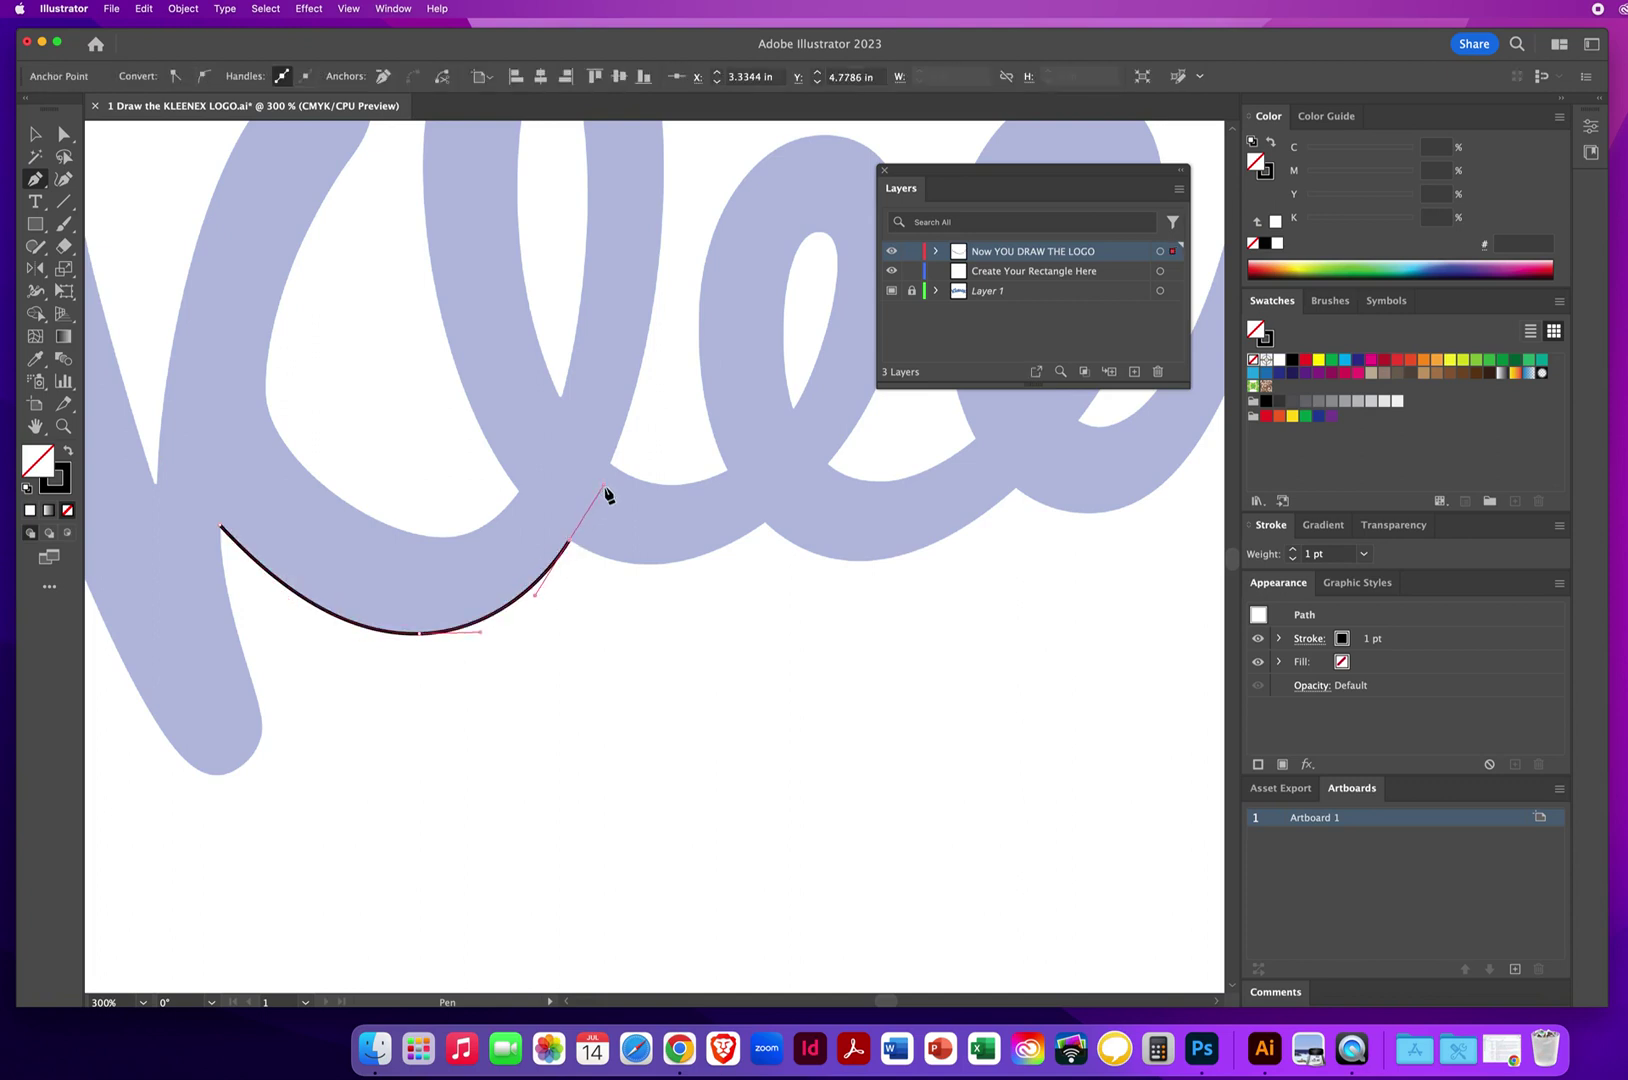
{"action": "scroll", "coordinate": [690, 542], "scroll_direction": "right", "scroll_amount": 5}
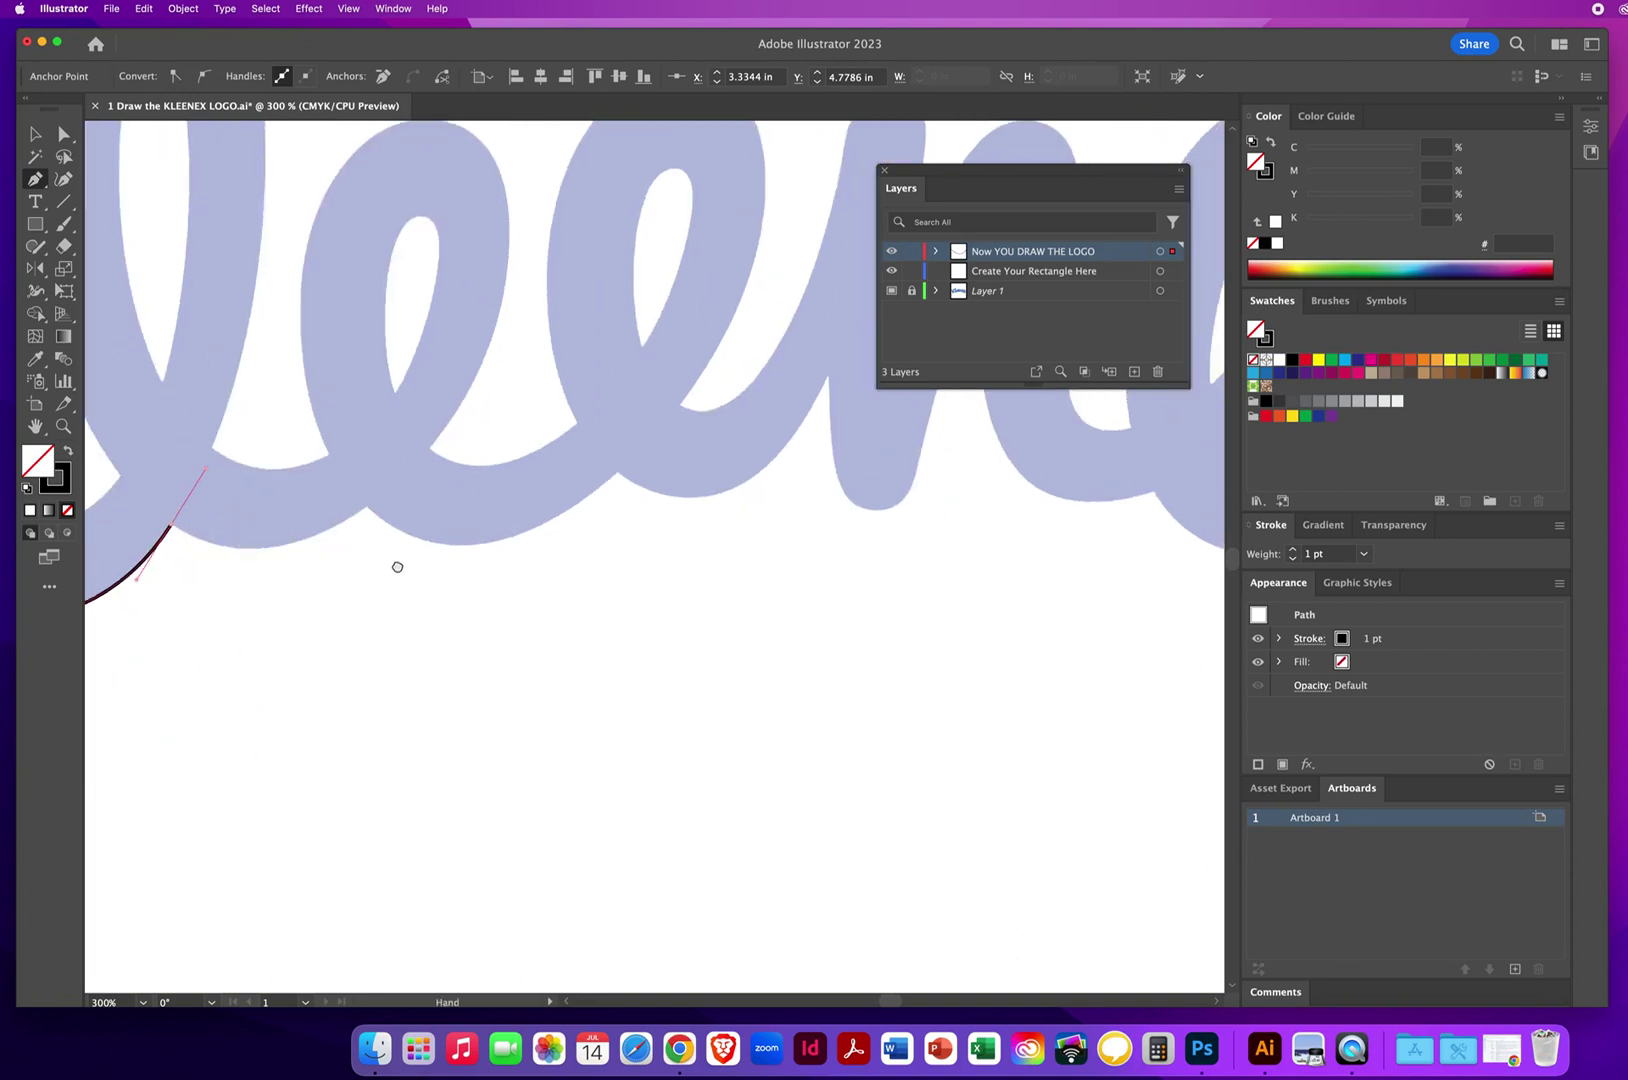
{"action": "scroll", "coordinate": [403, 567], "scroll_direction": "left", "scroll_amount": 3}
{"action": "scroll", "coordinate": [403, 567], "scroll_direction": "up", "scroll_amount": 1}
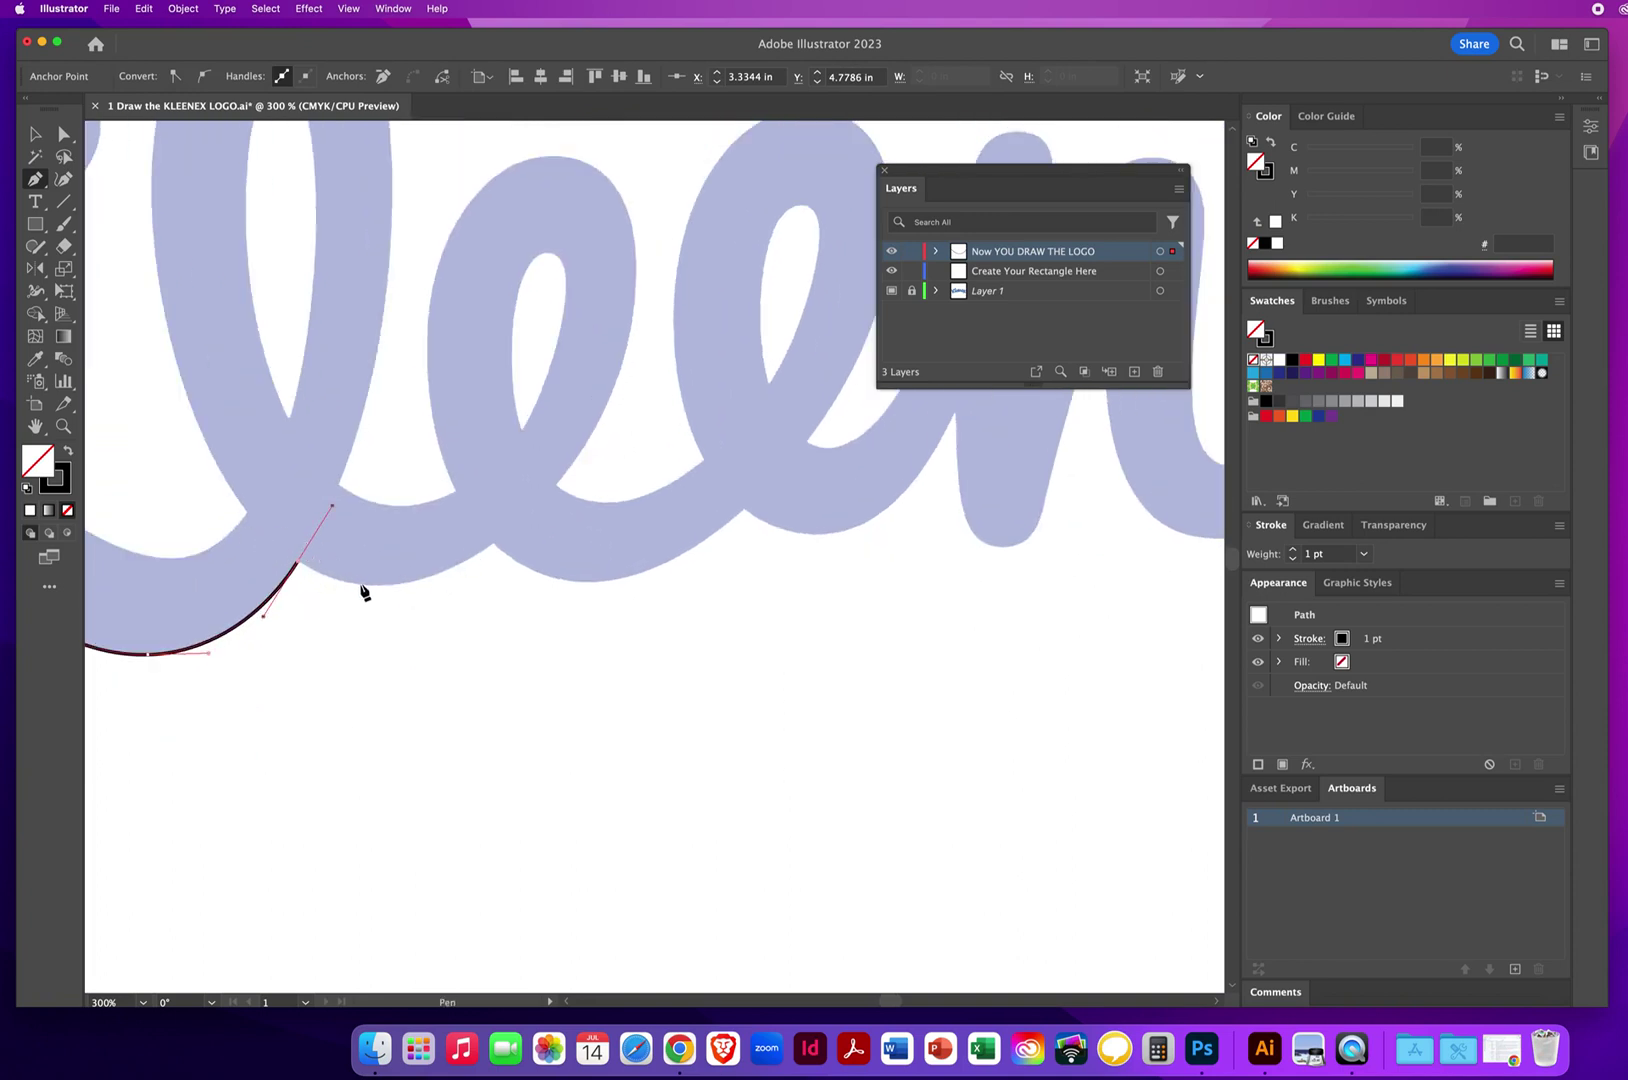
- Corner the end anchors and curve the path along the underside of the first l
{"action": "left_click", "coordinate": [298, 563]}
{"action": "left_click_drag", "start_coordinate": [320, 577], "coordinate": [357, 598]}
{"action": "left_click_drag", "start_coordinate": [494, 544], "coordinate": [283, 505]}
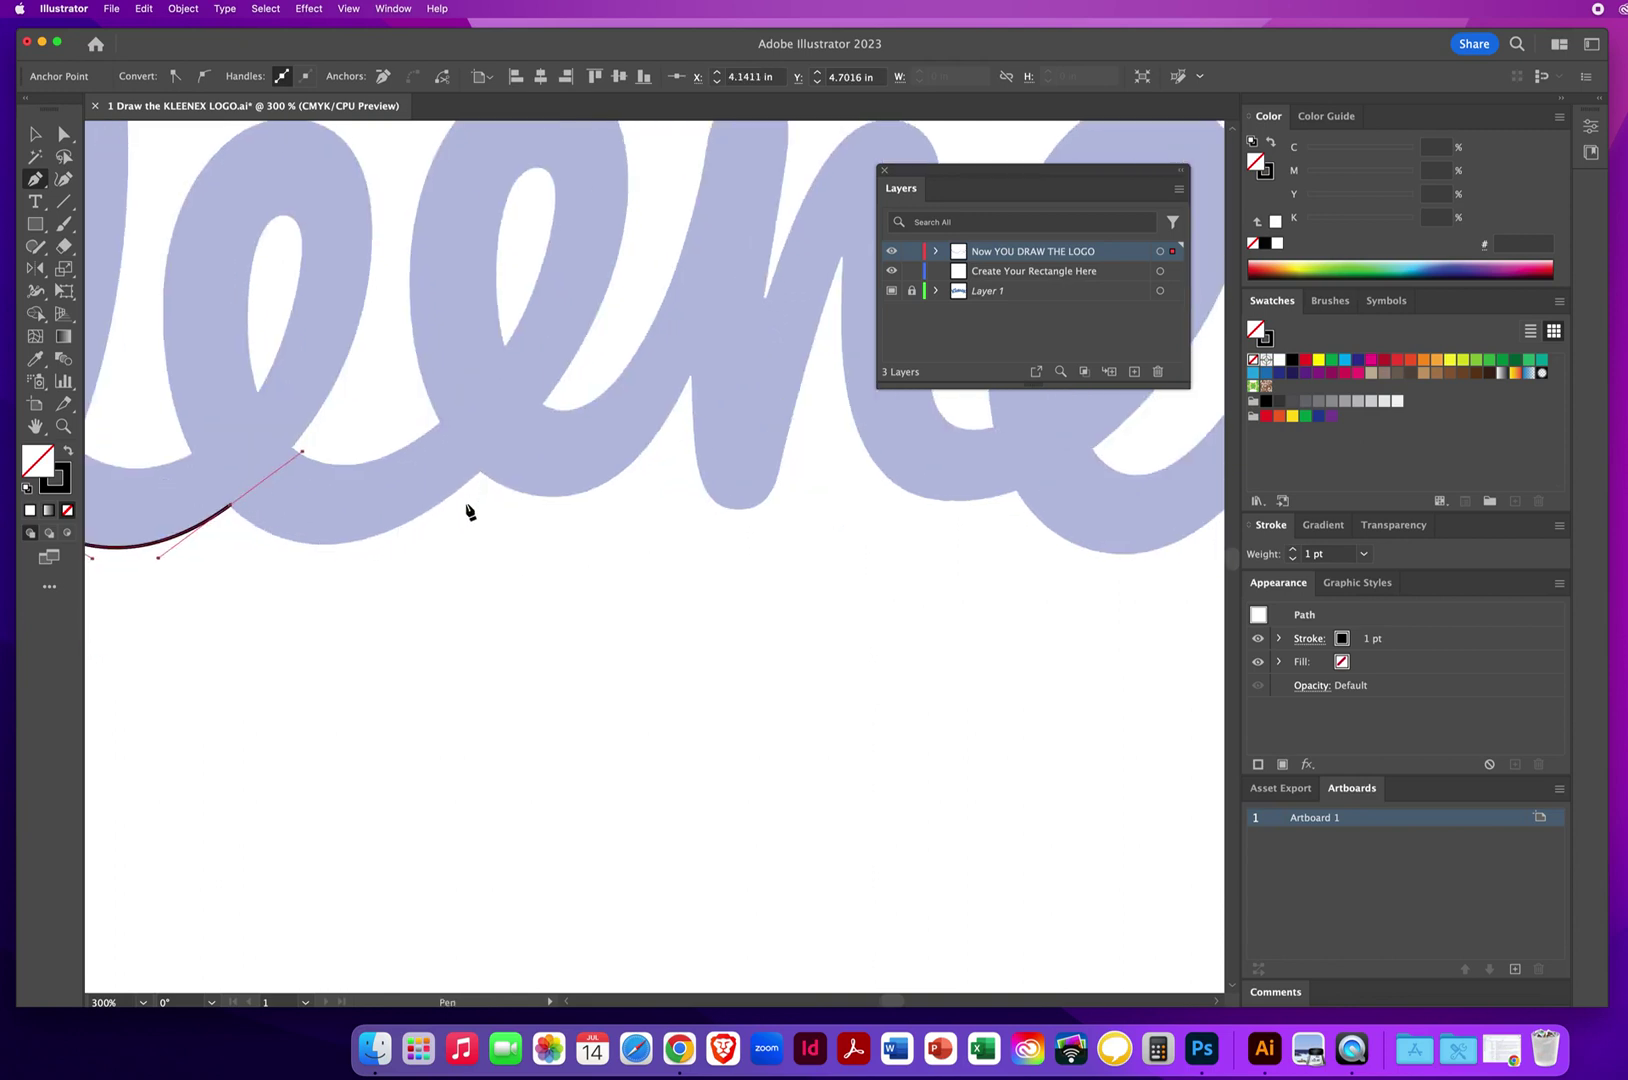
{"action": "left_click", "coordinate": [231, 506]}
{"action": "left_click_drag", "start_coordinate": [237, 513], "coordinate": [253, 527]}
{"action": "left_click_drag", "start_coordinate": [326, 545], "coordinate": [367, 545]}
{"action": "left_click_drag", "start_coordinate": [540, 425], "coordinate": [539, 428]}
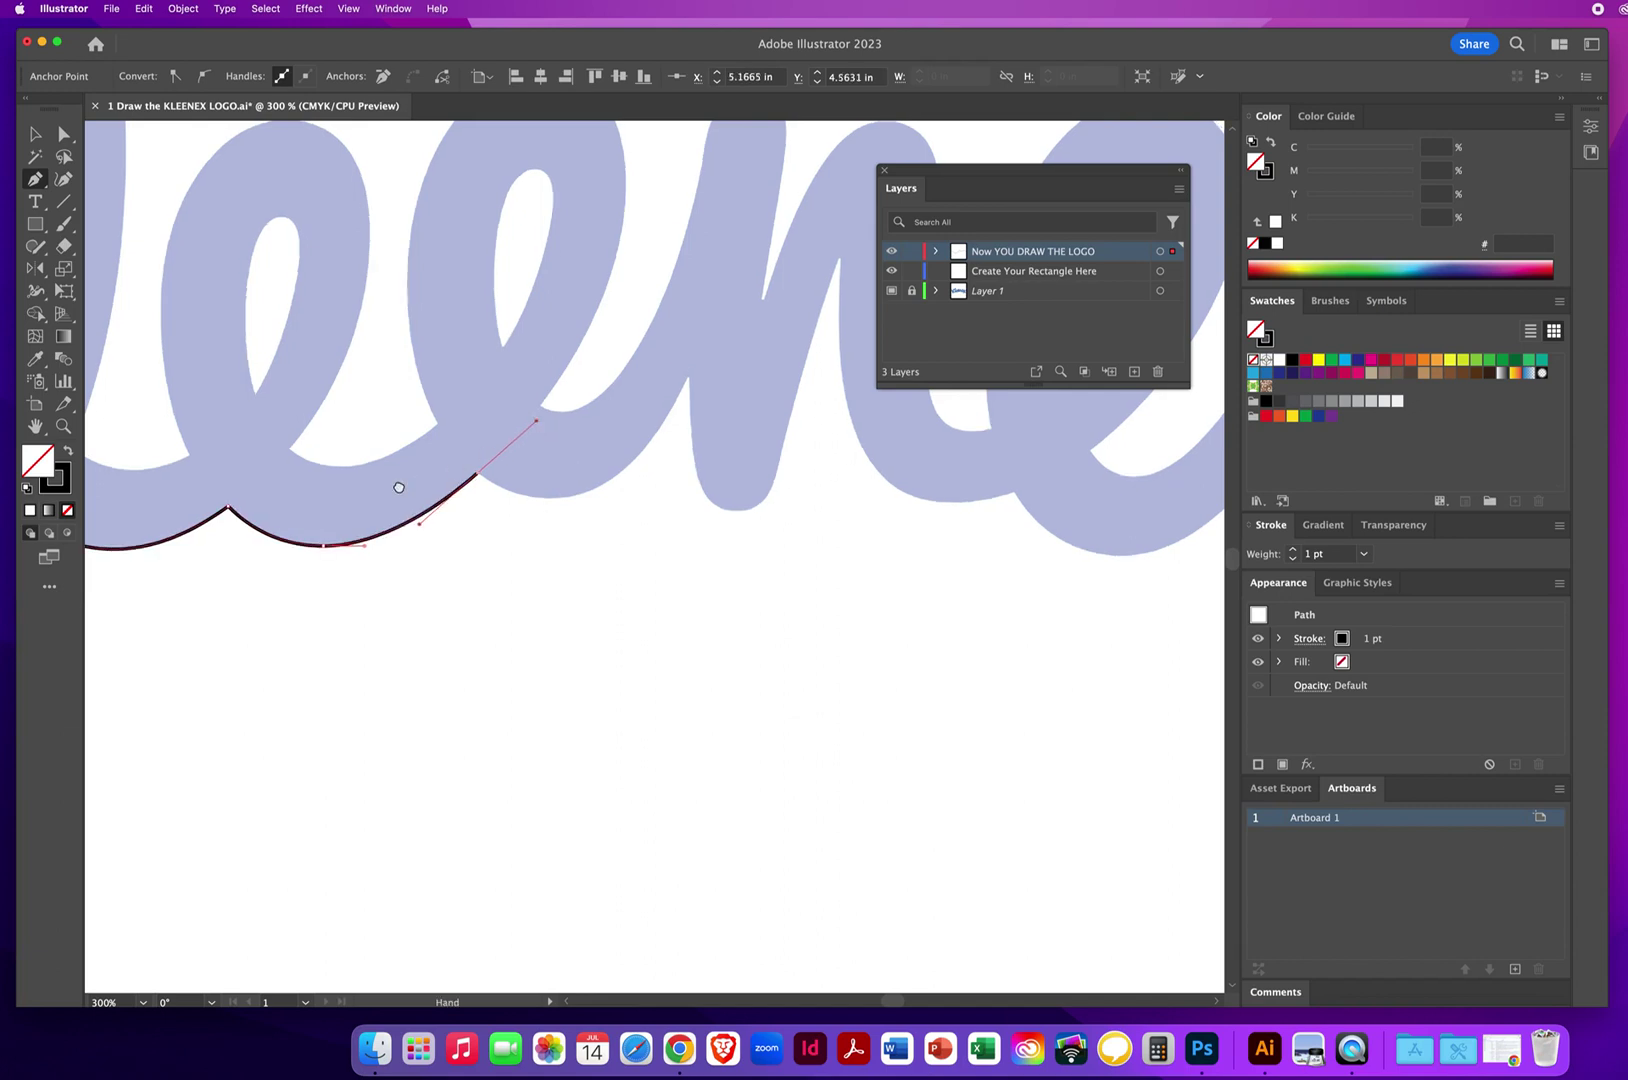
{"action": "scroll", "coordinate": [330, 500], "scroll_direction": "right", "scroll_amount": 5}
{"action": "scroll", "coordinate": [330, 500], "scroll_direction": "up", "scroll_amount": 2}
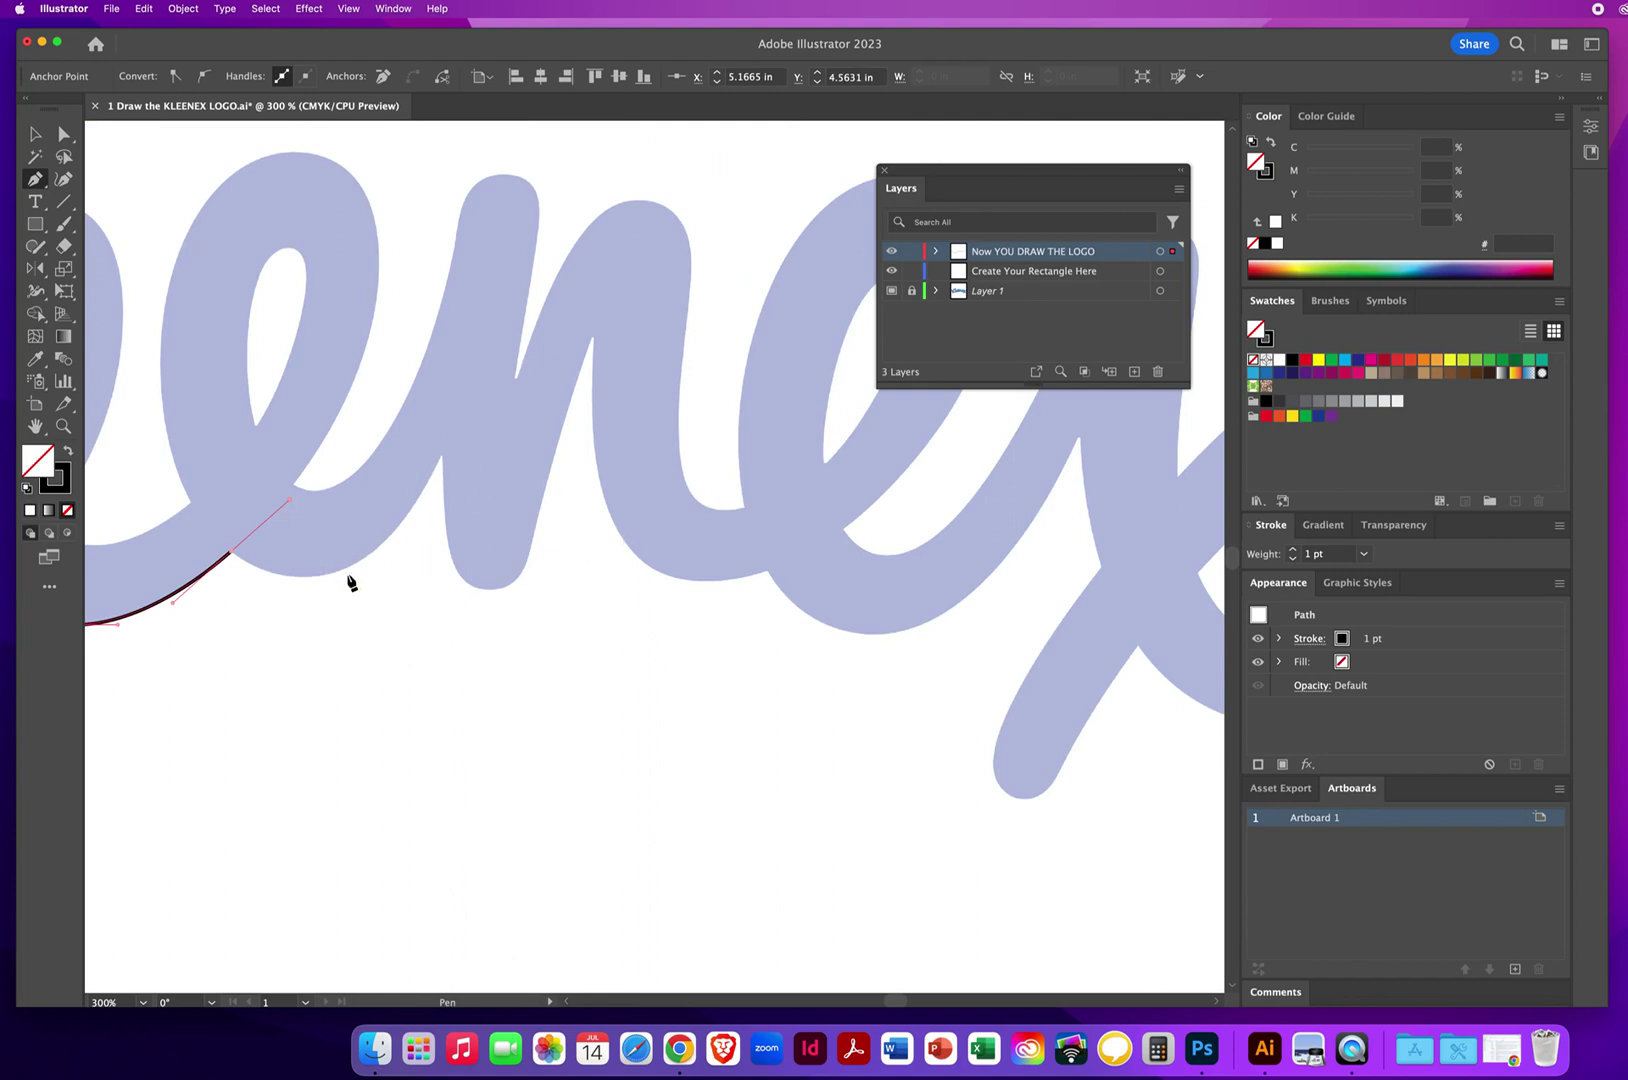
- Corner the last anchor and curve the path along the bottom of the first e
{"action": "left_click", "coordinate": [231, 553]}
{"action": "left_click_drag", "start_coordinate": [316, 578], "coordinate": [352, 573]}
{"action": "left_click_drag", "start_coordinate": [478, 390], "coordinate": [501, 371]}
{"action": "left_click_drag", "start_coordinate": [491, 443], "coordinate": [322, 370]}
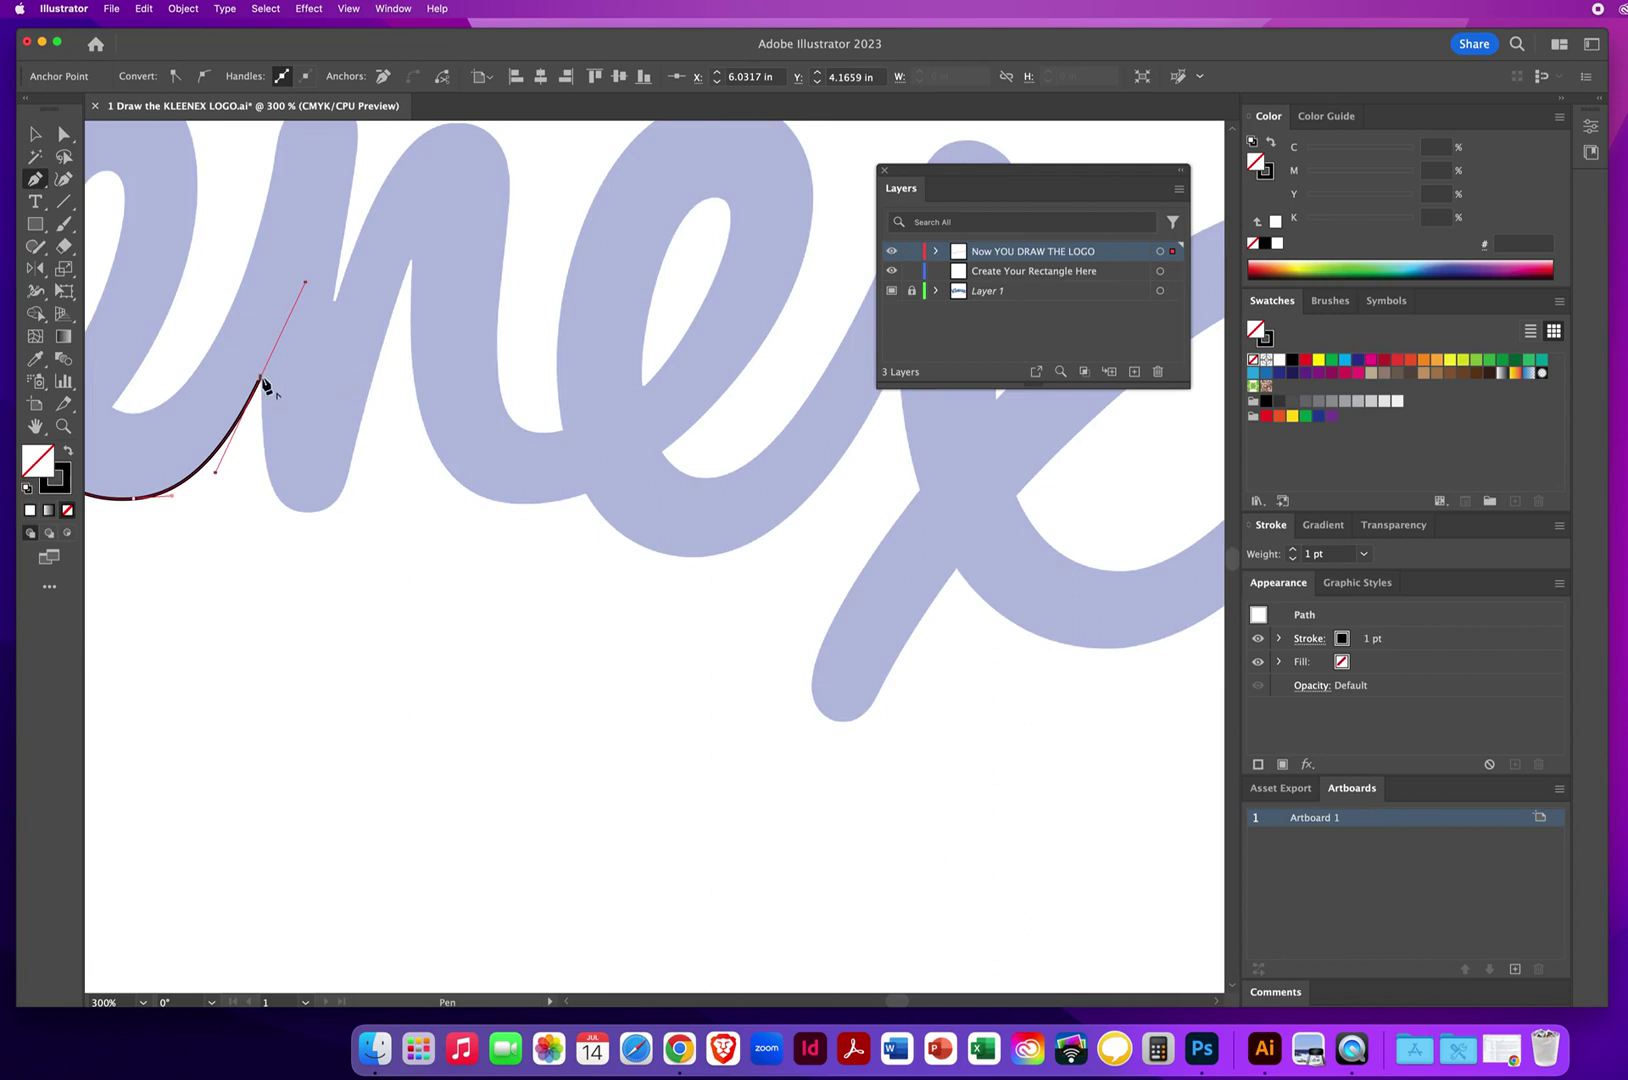
{"action": "left_click", "coordinate": [261, 379]}
{"action": "left_click", "coordinate": [266, 463], "text": "super"}
{"action": "left_click_drag", "start_coordinate": [268, 476], "coordinate": [361, 436]}
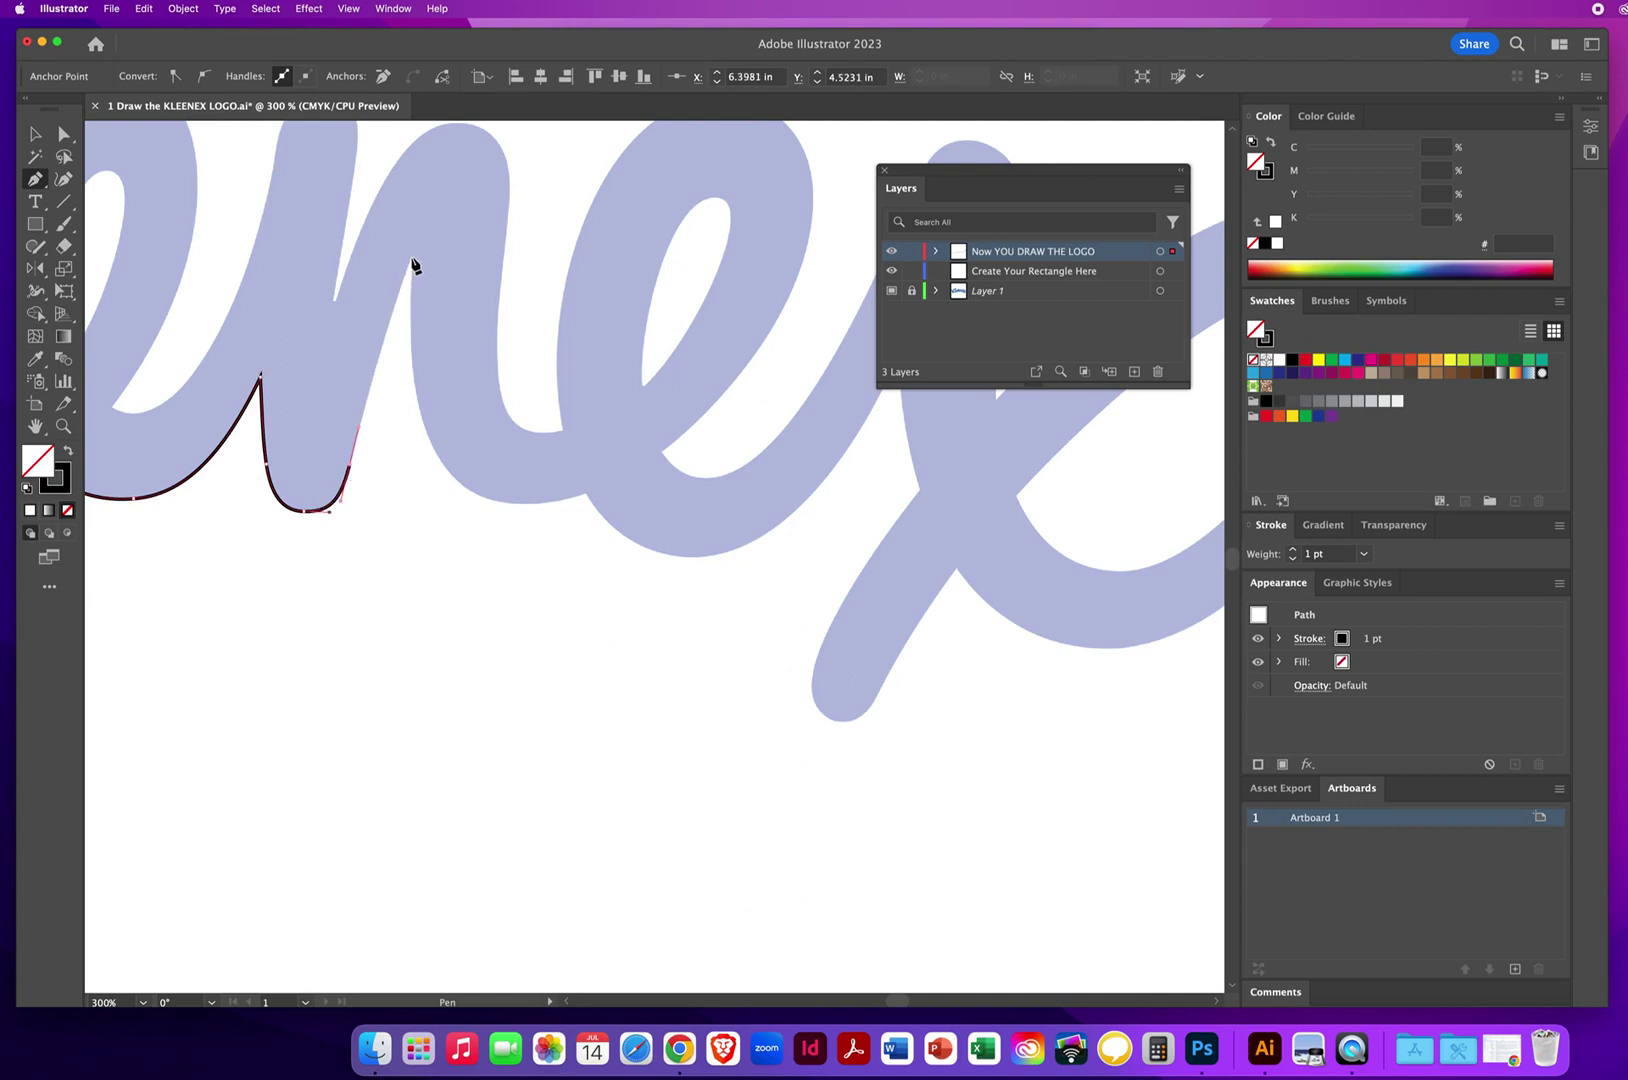
- Raise the path up the n to a corner, then curve along its base toward the last e
{"action": "left_click_drag", "start_coordinate": [410, 262], "coordinate": [438, 192]}
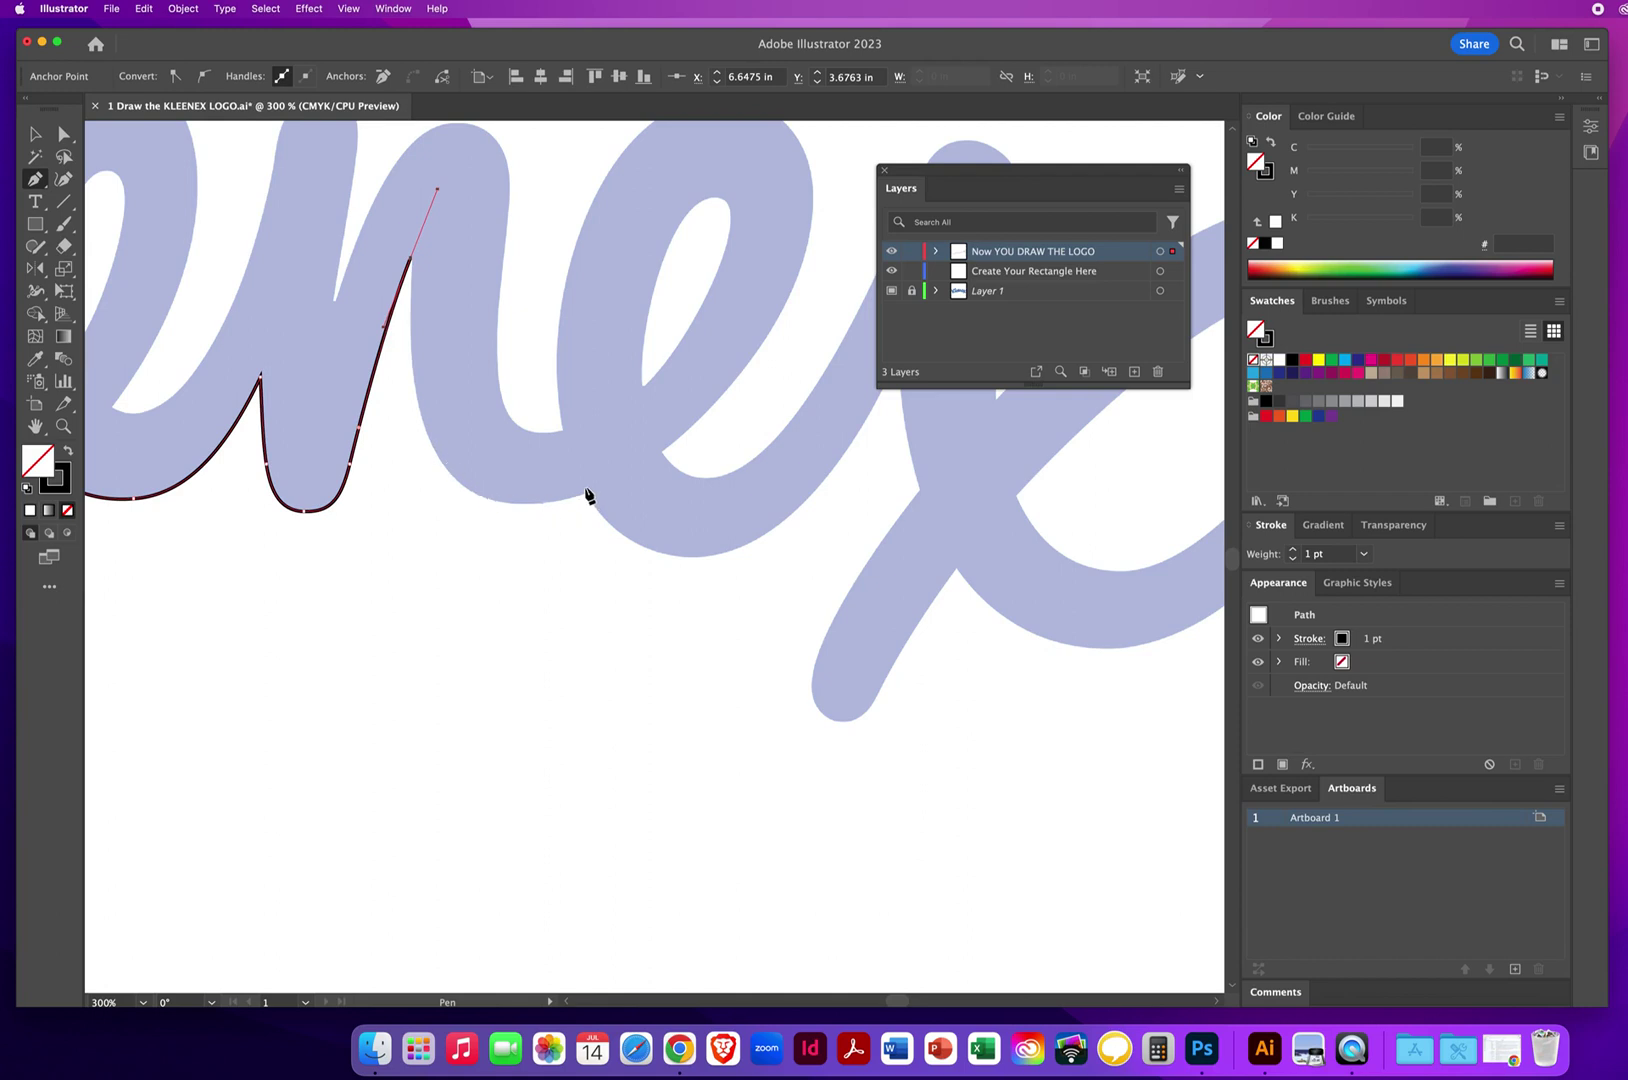
{"action": "left_click_drag", "start_coordinate": [581, 476], "coordinate": [438, 595]}
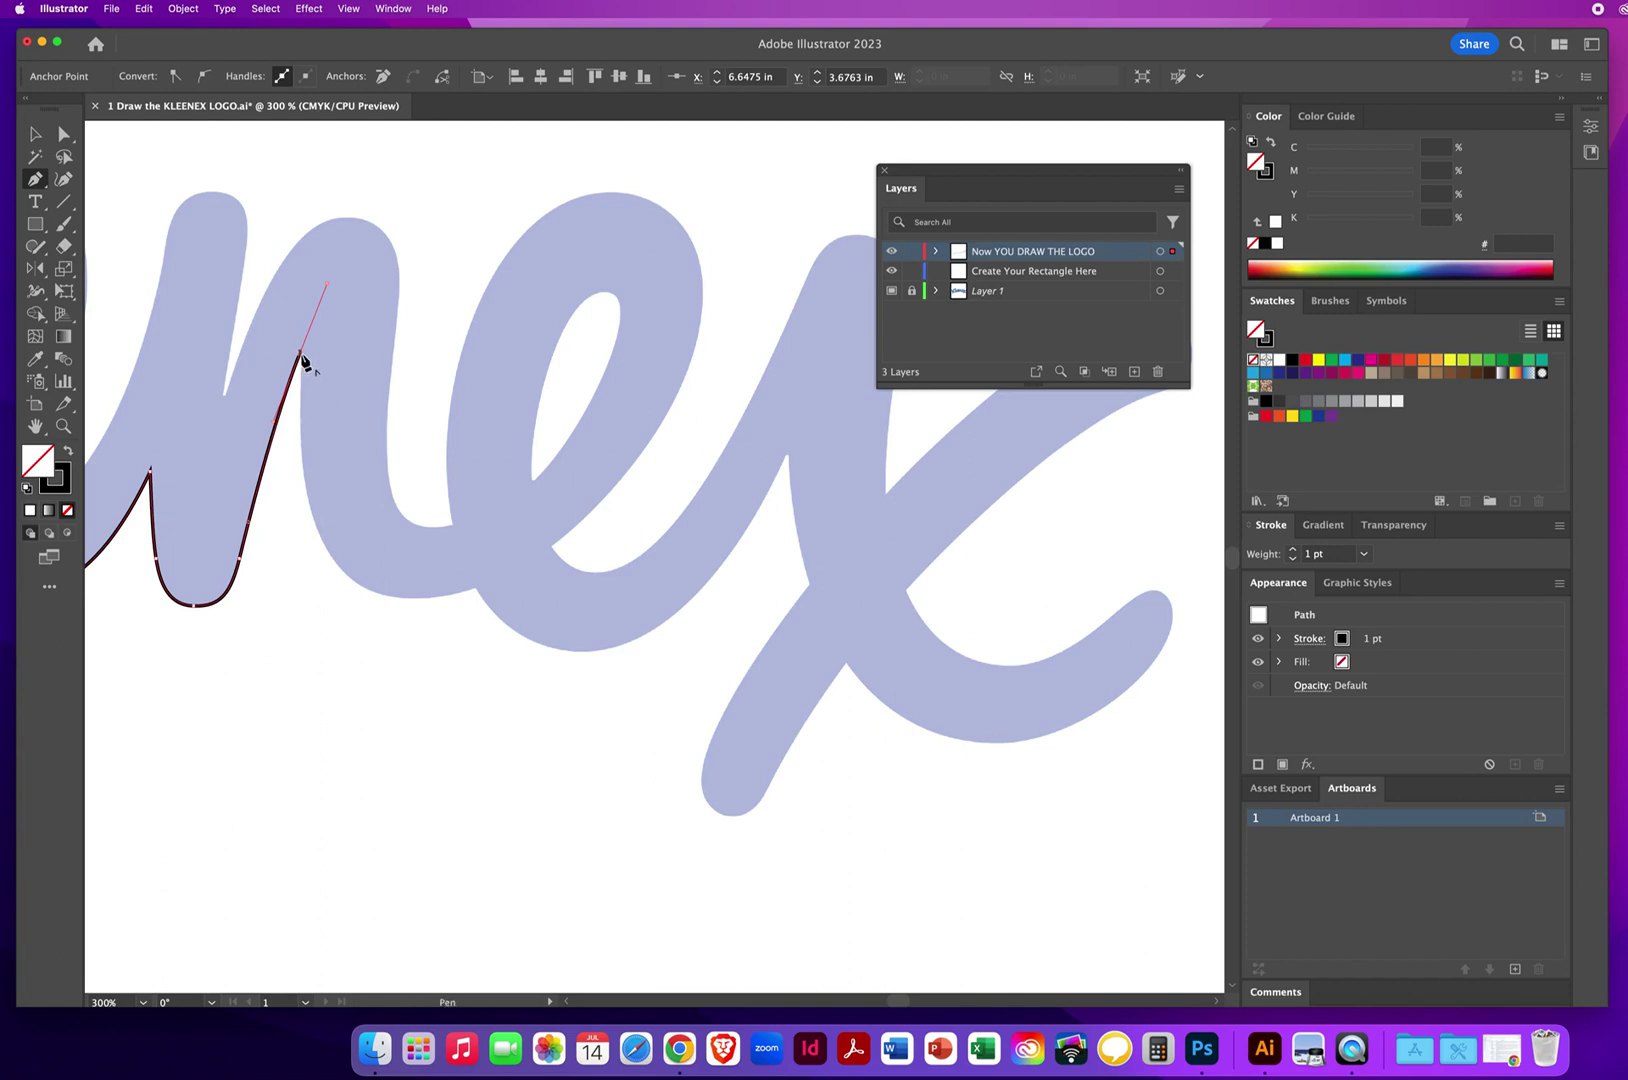
{"action": "left_click", "coordinate": [300, 353]}
{"action": "left_click_drag", "start_coordinate": [298, 424], "coordinate": [298, 424]}
{"action": "left_click_drag", "start_coordinate": [328, 550], "coordinate": [354, 592]}
{"action": "left_click_drag", "start_coordinate": [476, 587], "coordinate": [556, 565]}
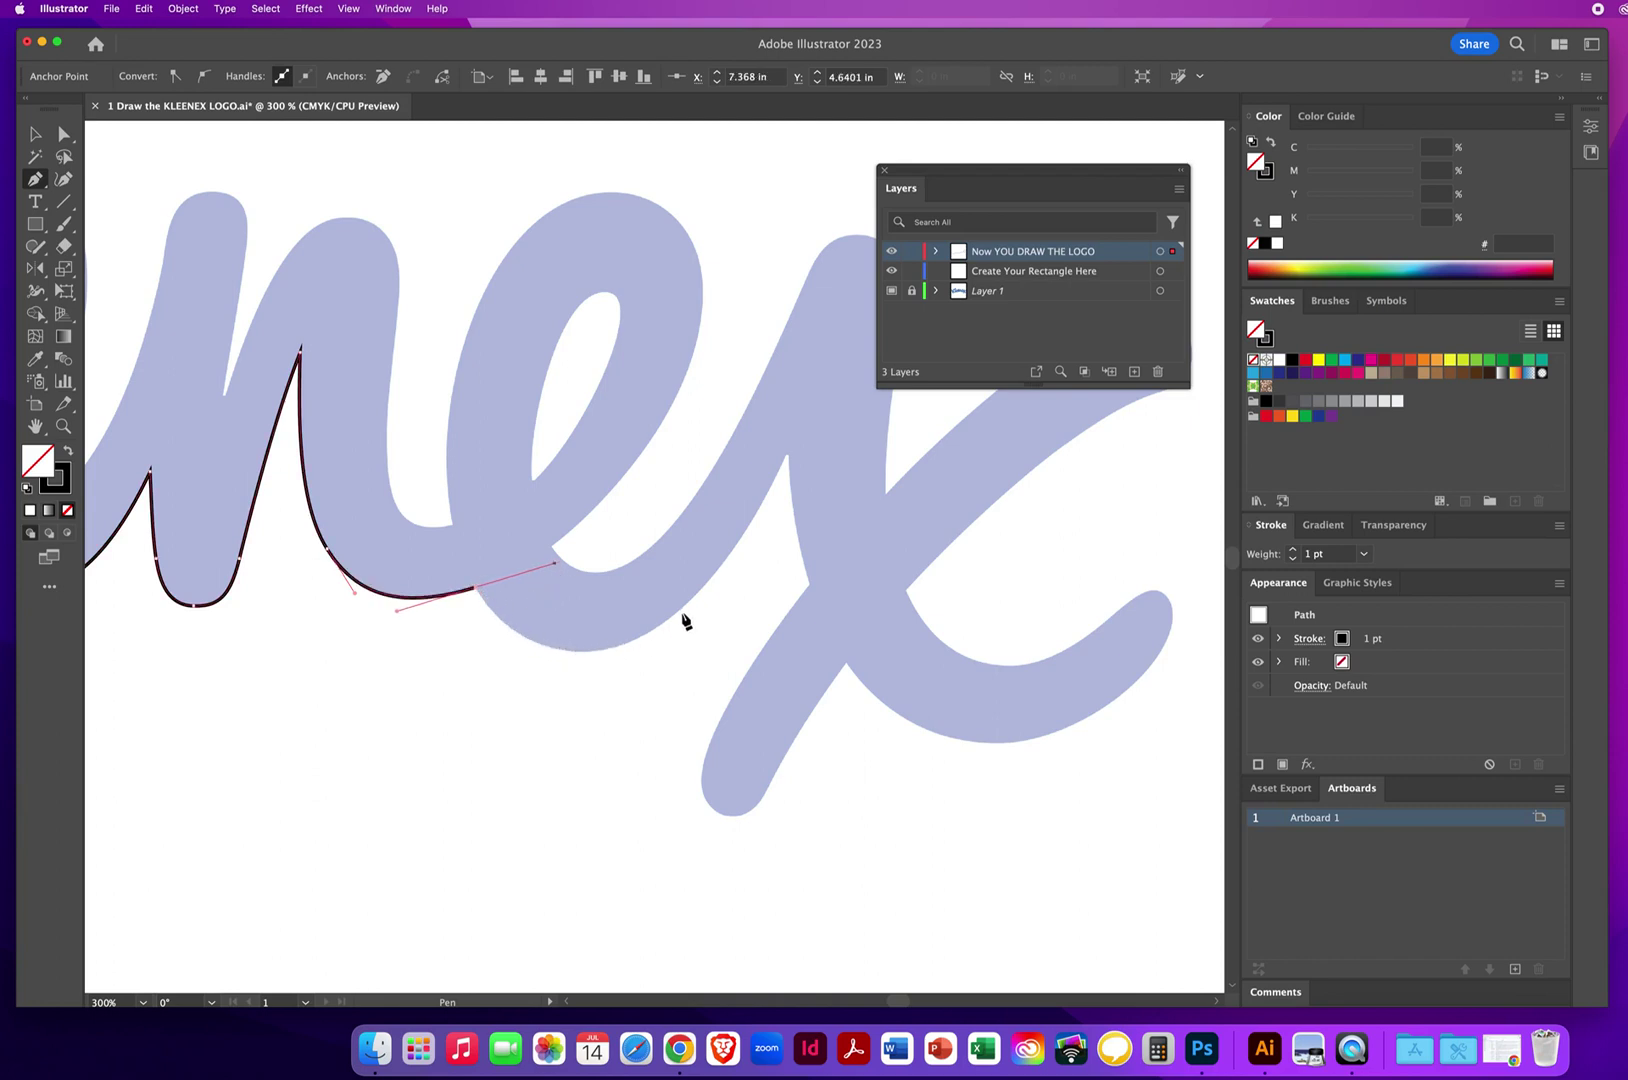
- Curve the path under the last e, up to a corner, and down the x's stroke
{"action": "key", "text": "space"}
{"action": "left_click_drag", "start_coordinate": [763, 470], "coordinate": [585, 464]}
{"action": "left_click", "coordinate": [297, 582]}
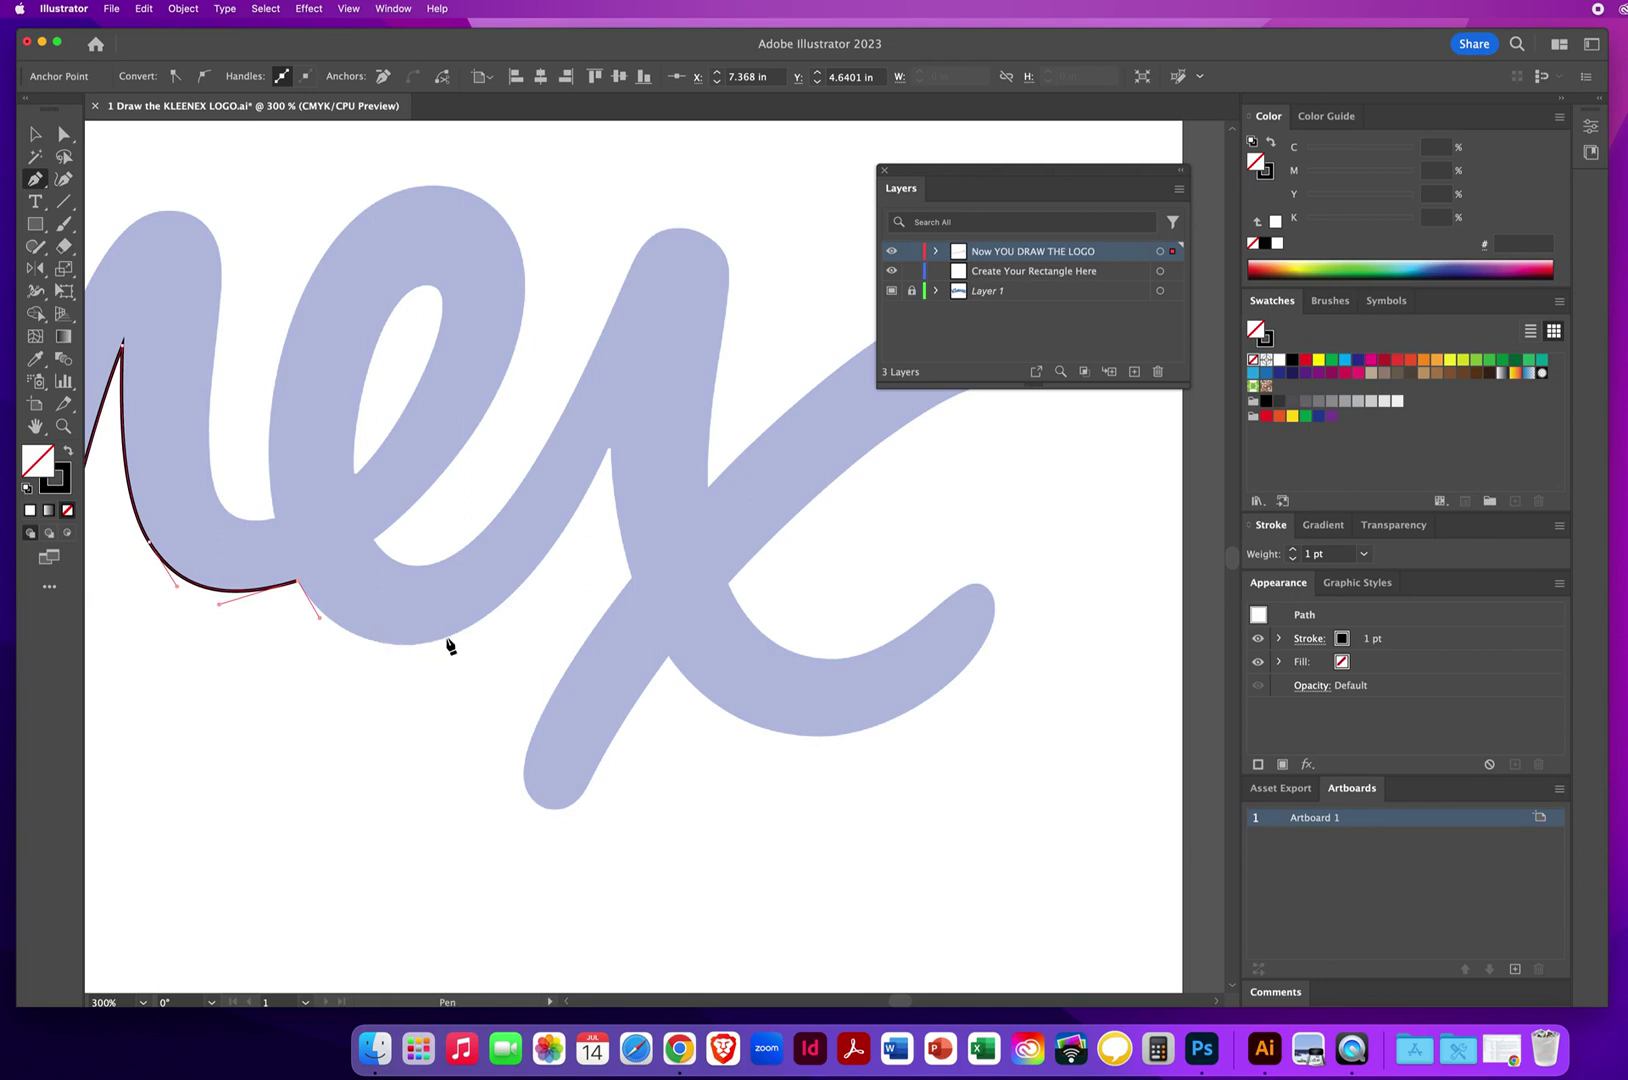
{"action": "left_click_drag", "start_coordinate": [447, 638], "coordinate": [522, 614]}
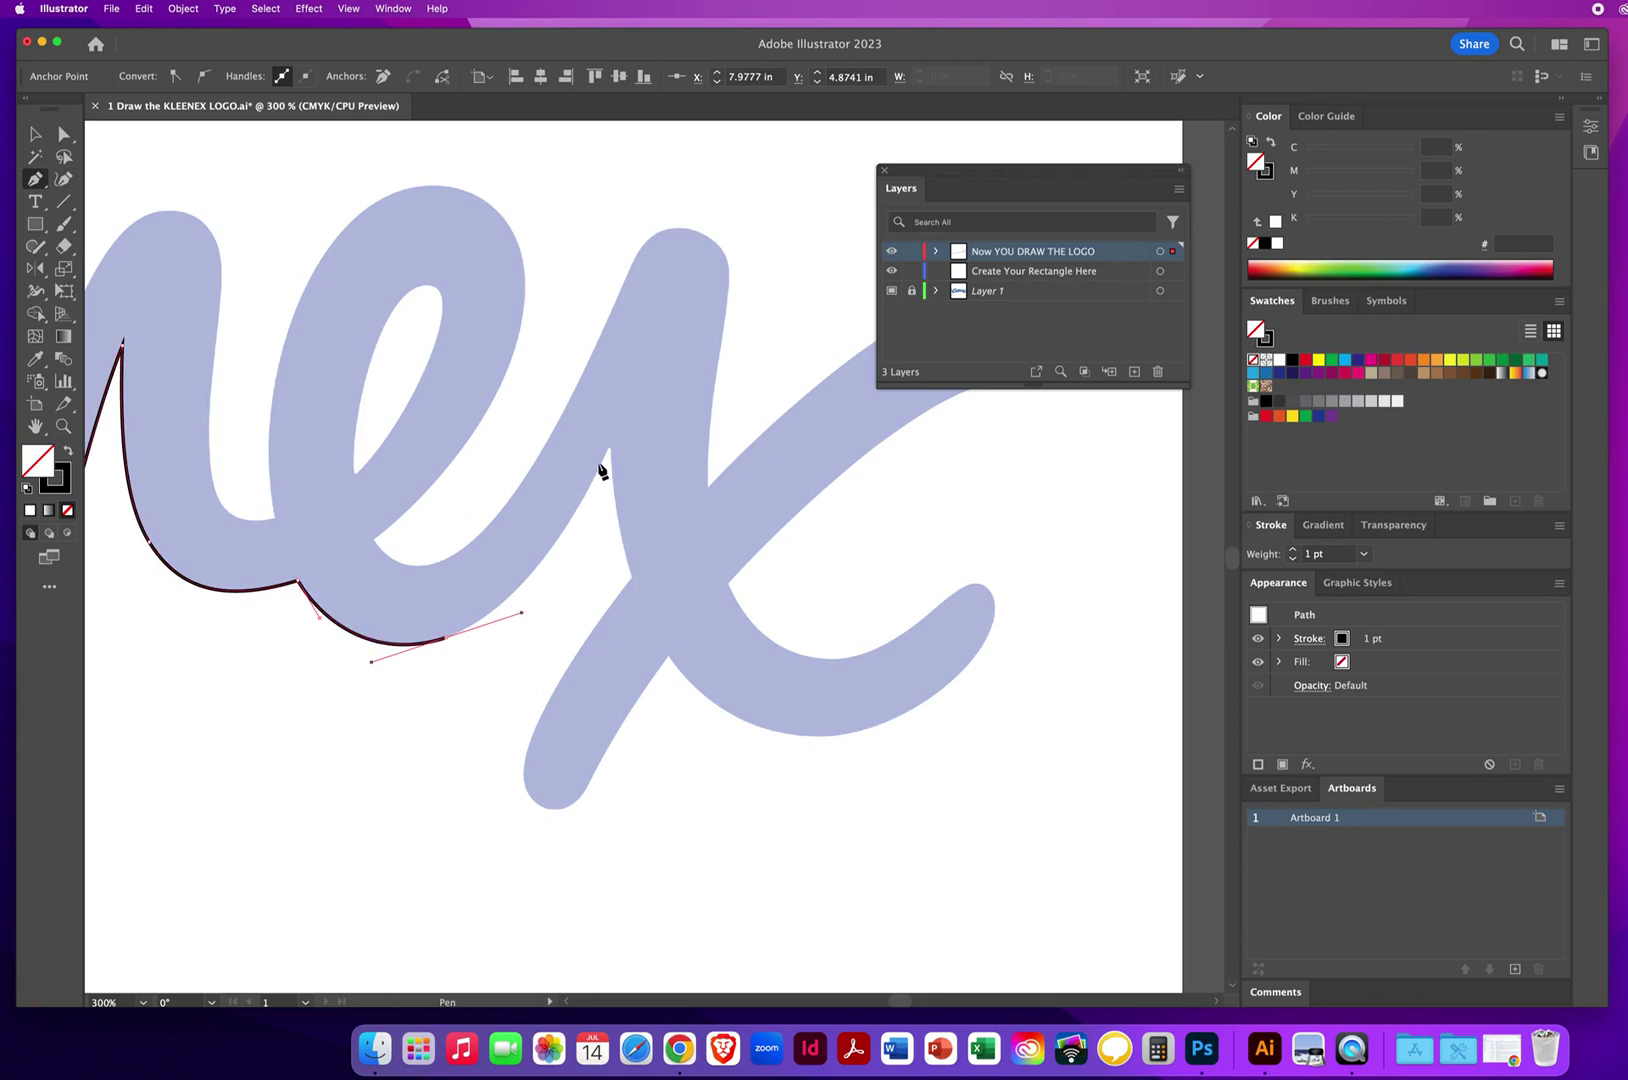
{"action": "left_click_drag", "start_coordinate": [611, 443], "coordinate": [637, 381]}
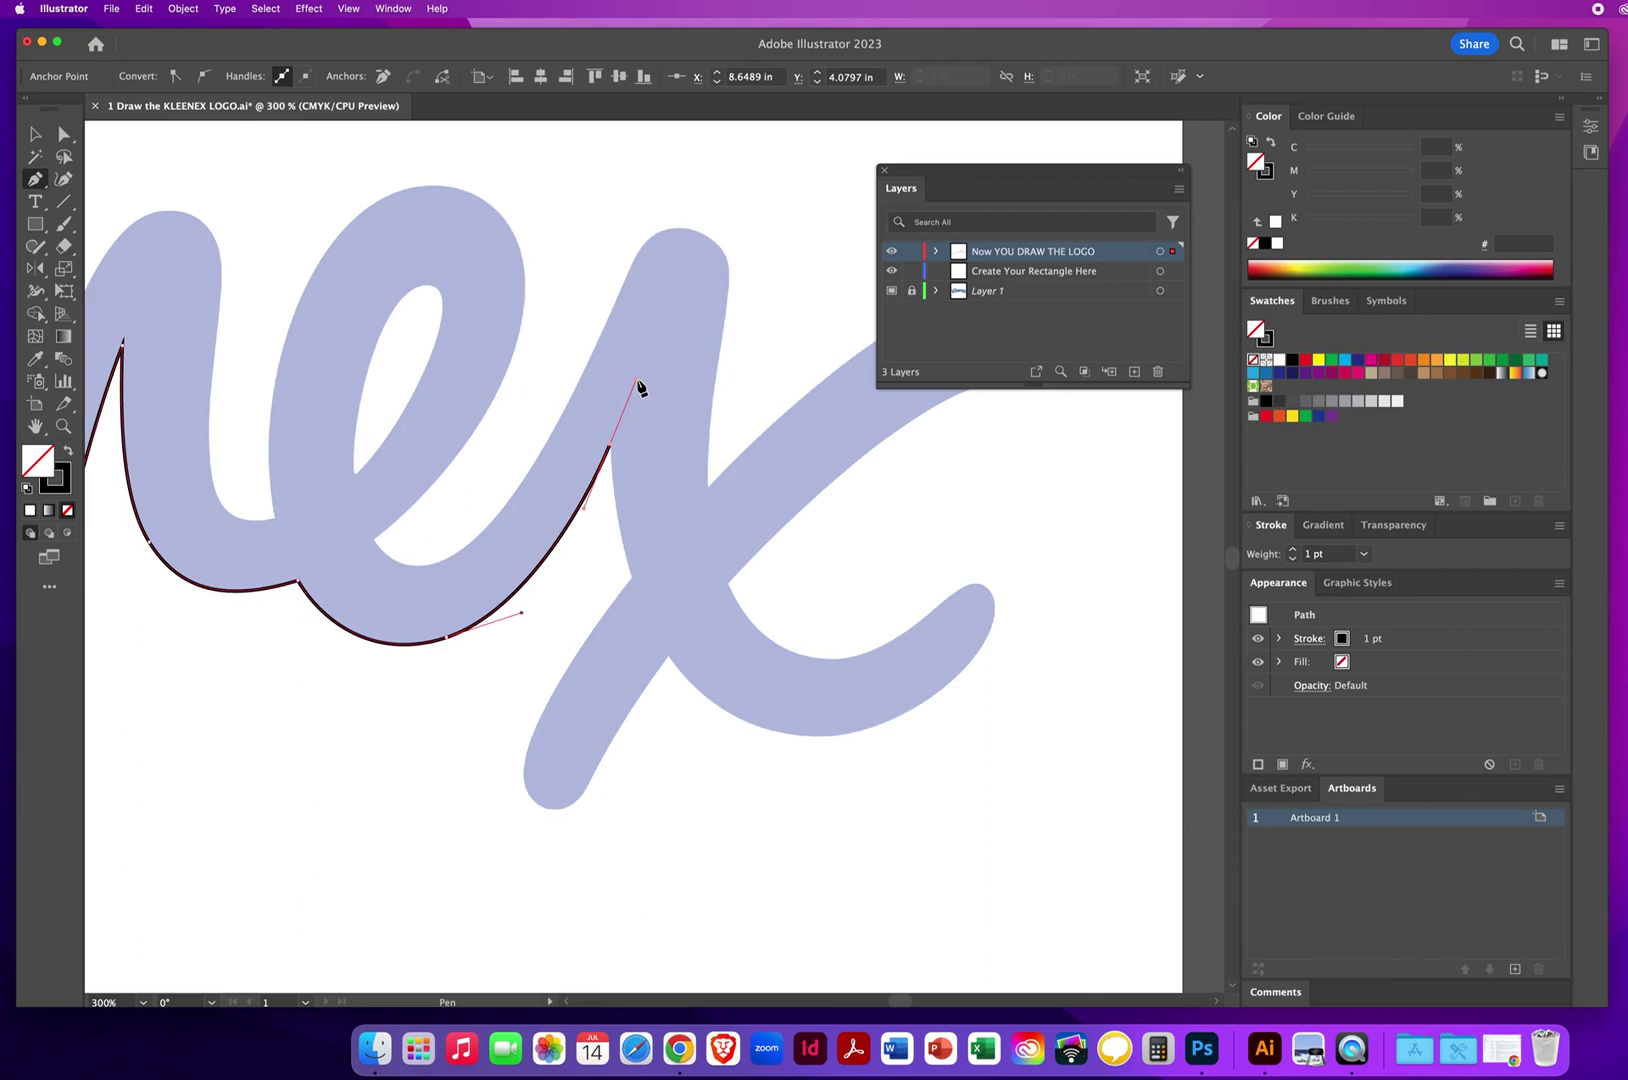
{"action": "left_click", "coordinate": [610, 445]}
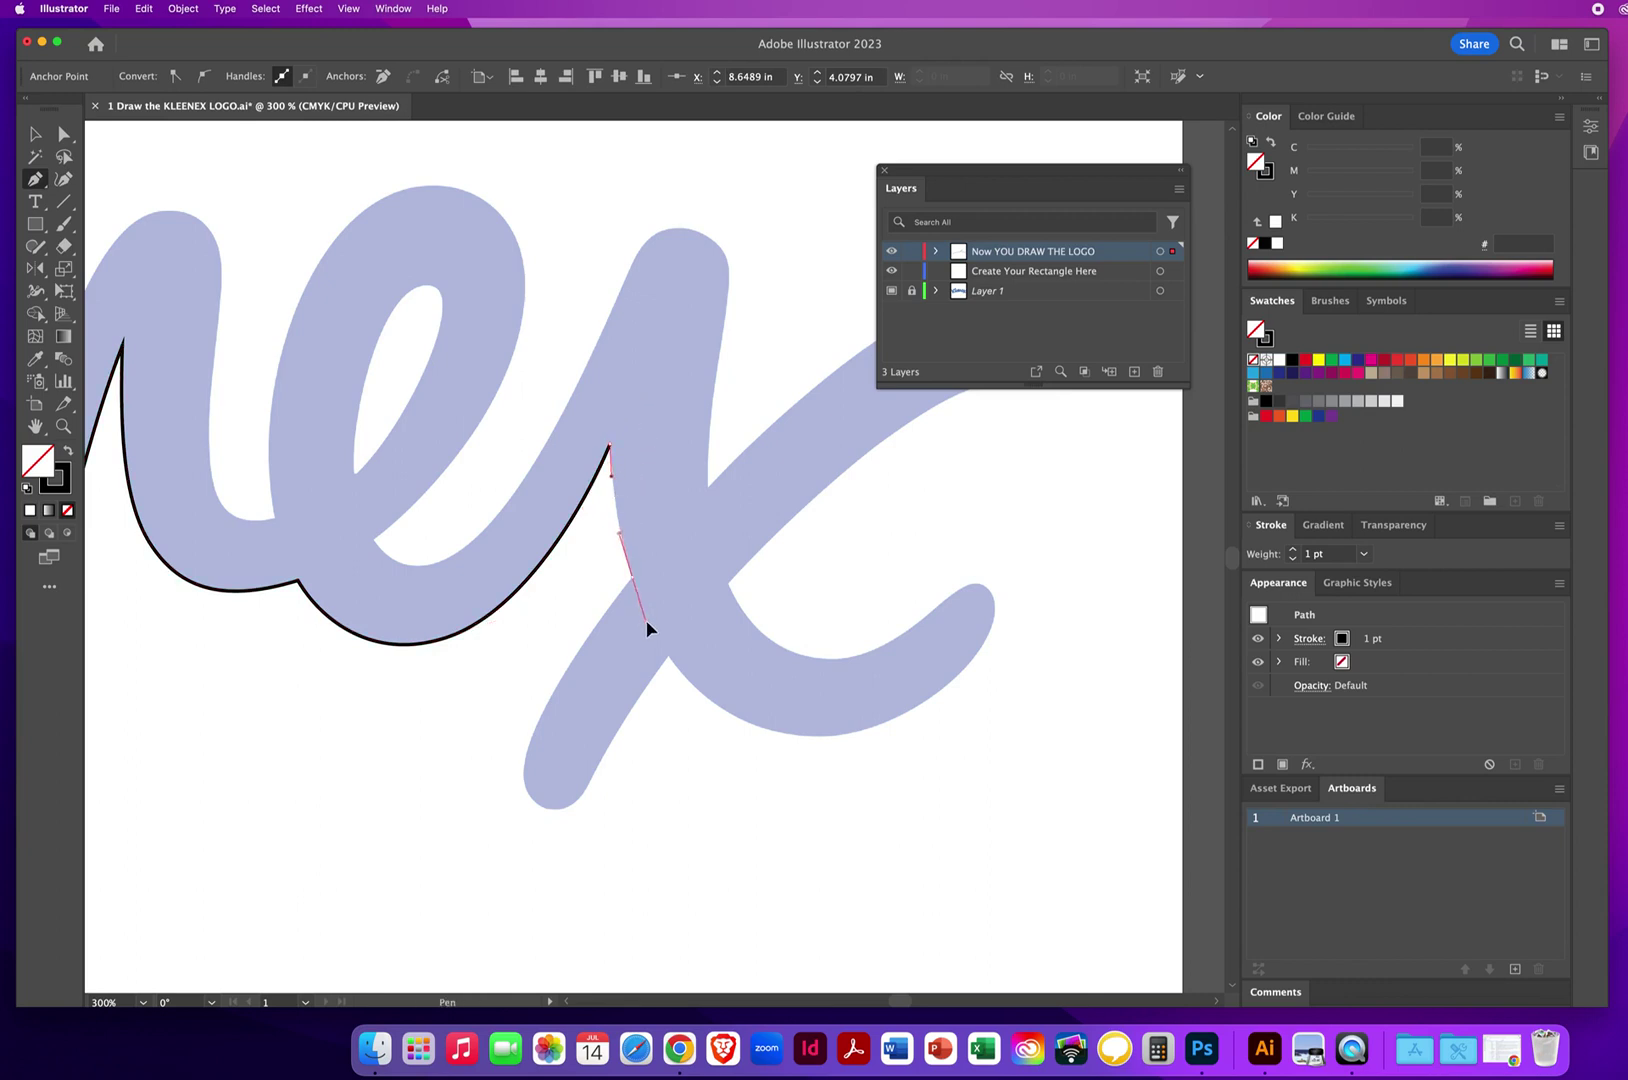
{"action": "left_click_drag", "start_coordinate": [647, 628], "coordinate": [646, 622]}
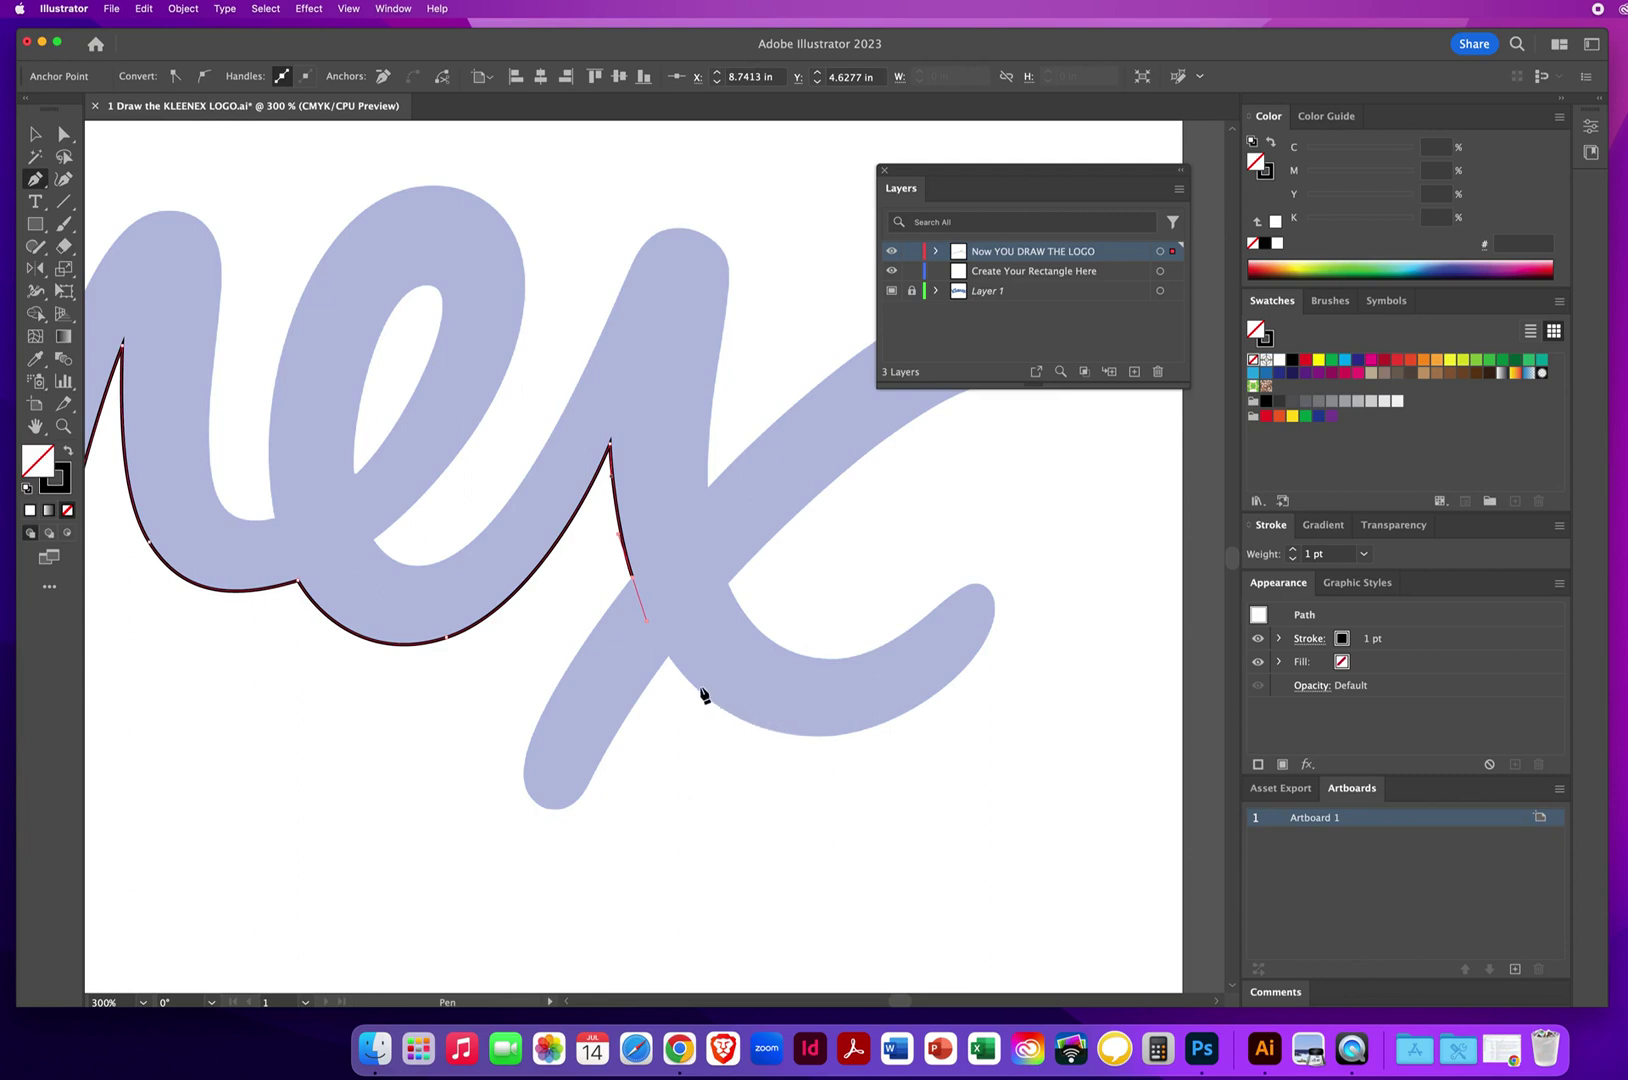
{"action": "scroll", "coordinate": [600, 660], "scroll_direction": "right", "scroll_amount": 5}
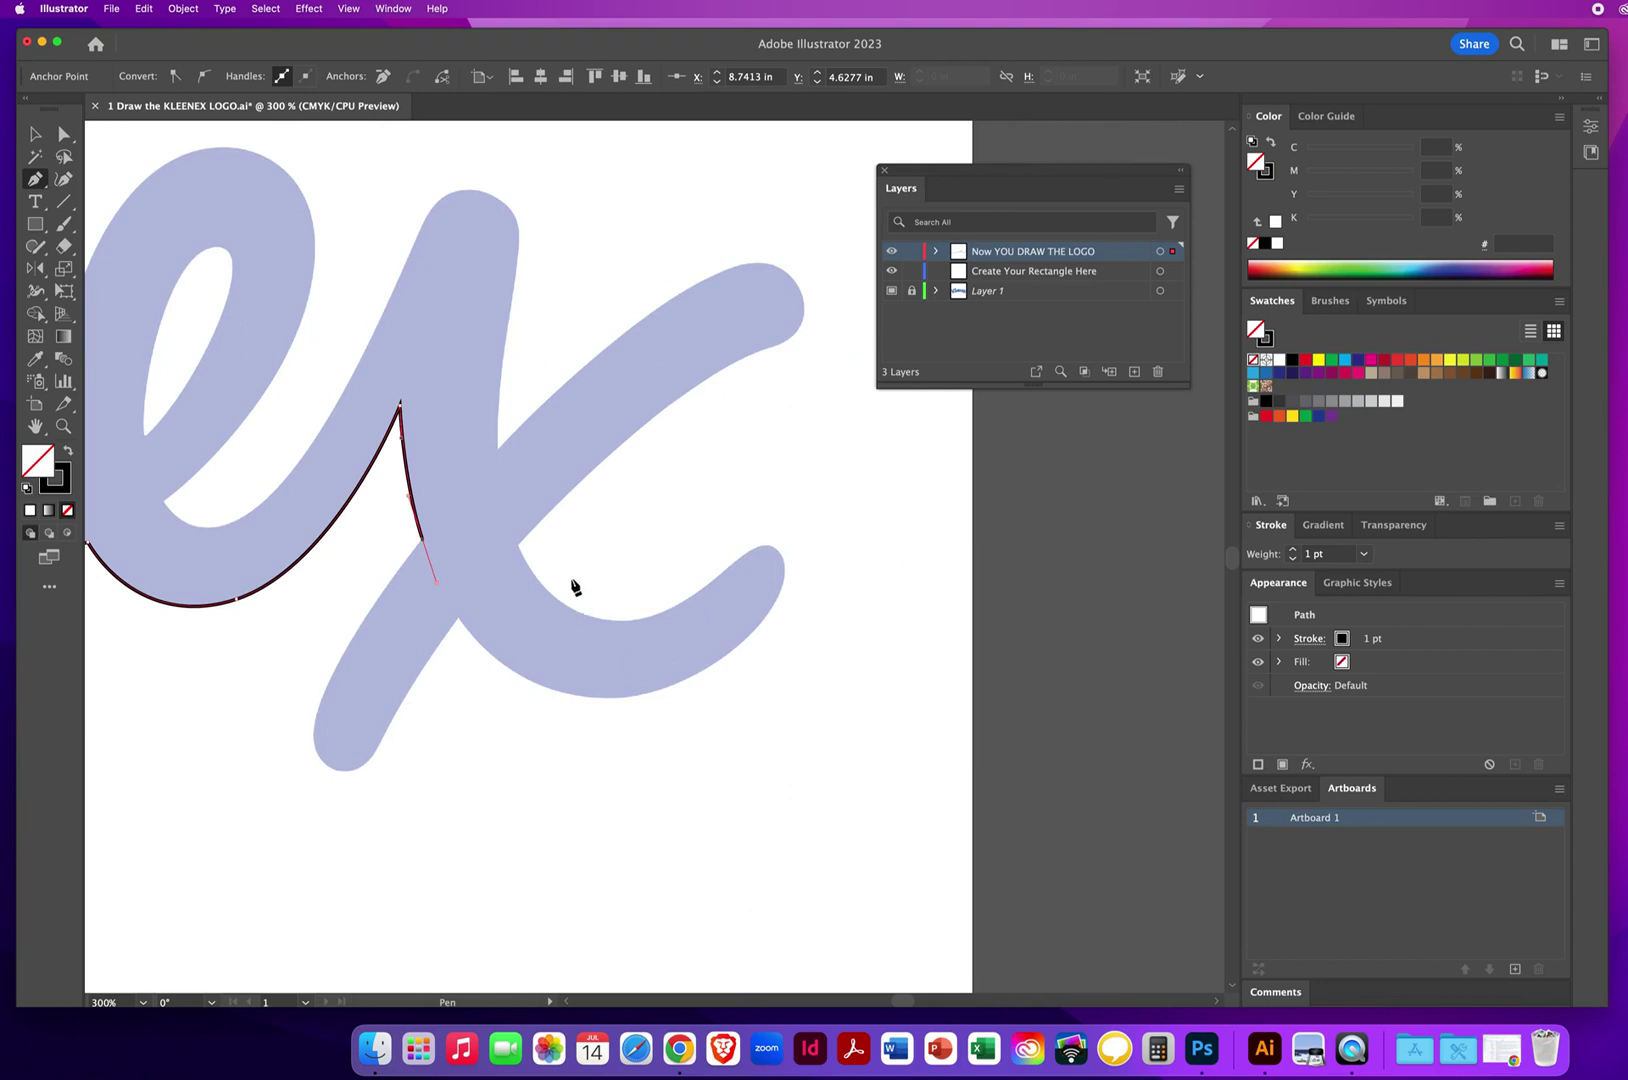
- Curve the path along the bottom of the x's lower stroke up toward its rounded end
{"action": "key", "text": "super"}
{"action": "left_click", "coordinate": [384, 573], "text": "super"}
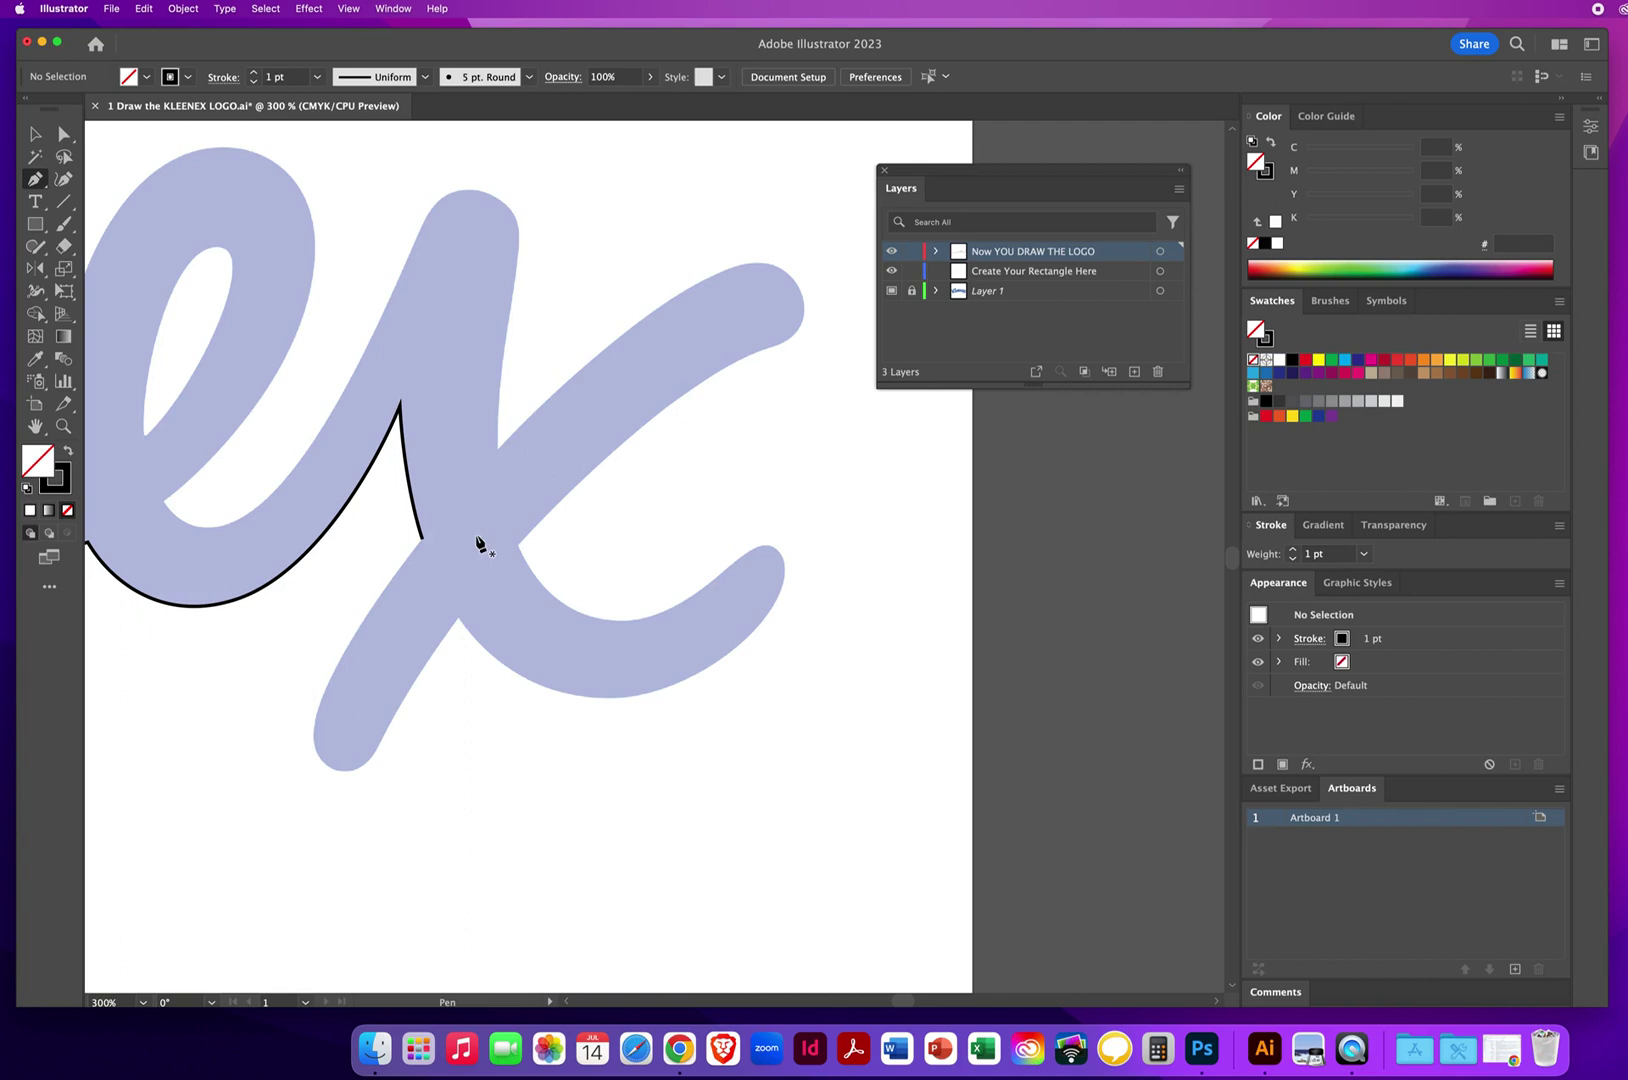
{"action": "left_click_drag", "start_coordinate": [460, 624], "coordinate": [490, 666]}
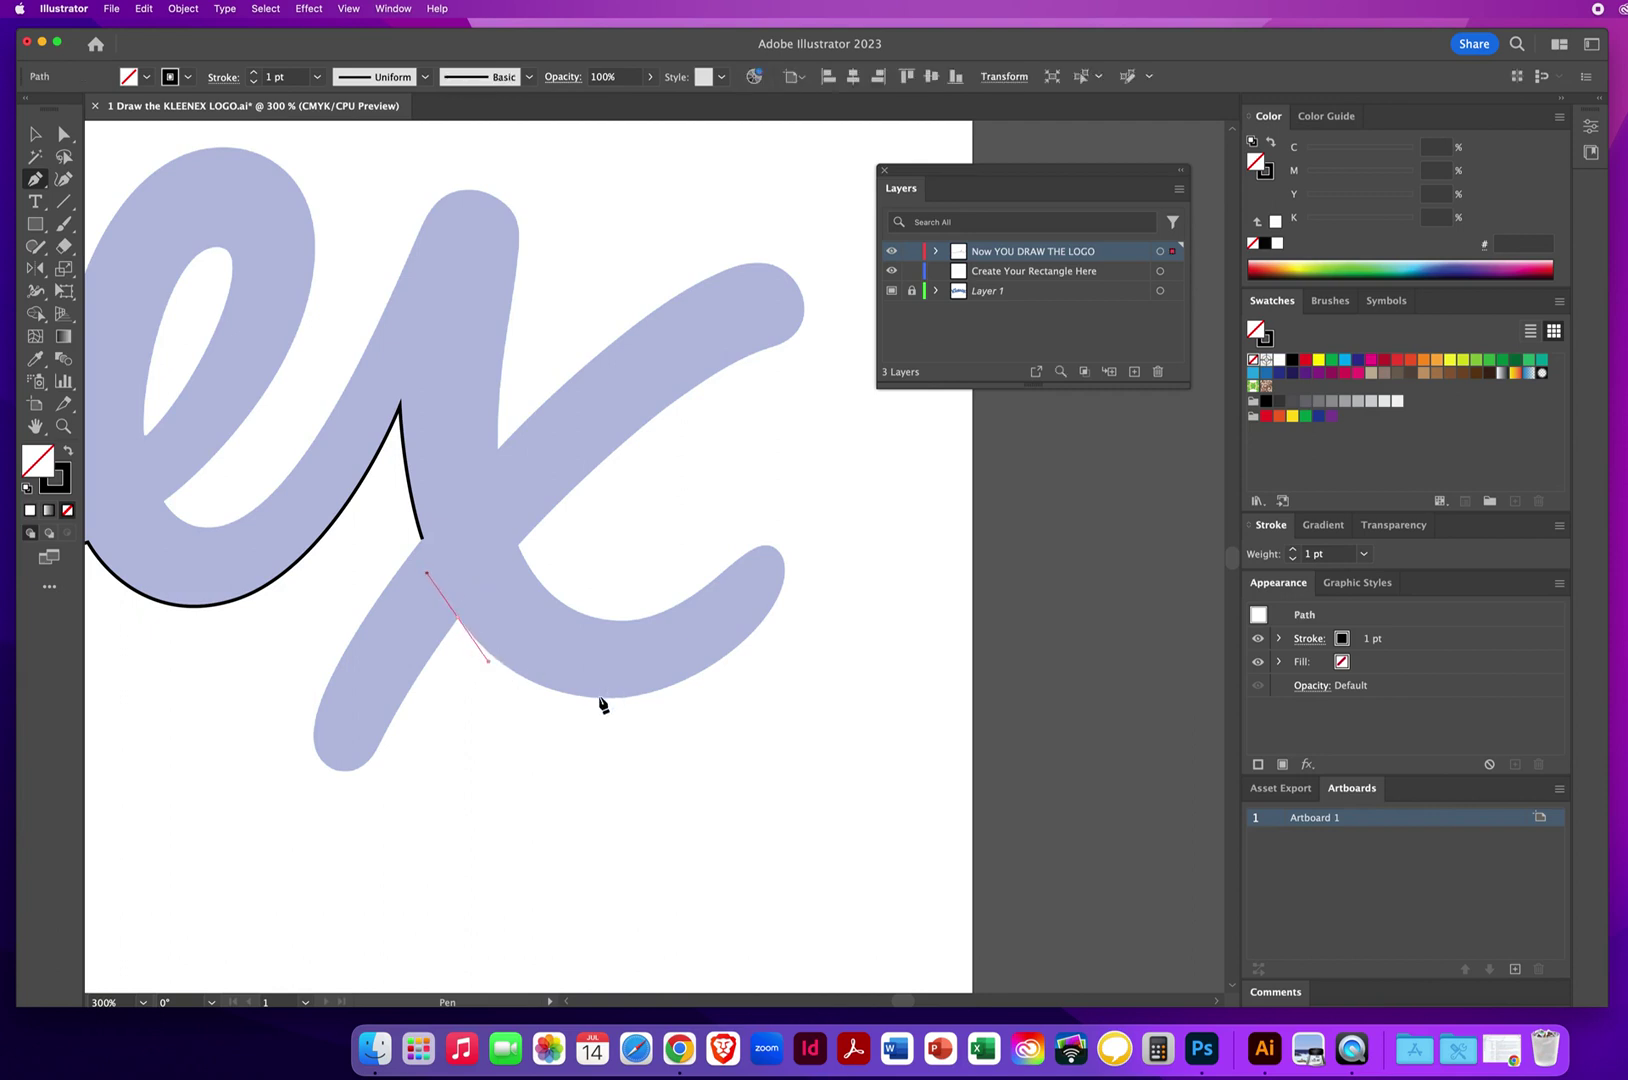
{"action": "left_click_drag", "start_coordinate": [634, 708], "coordinate": [657, 700]}
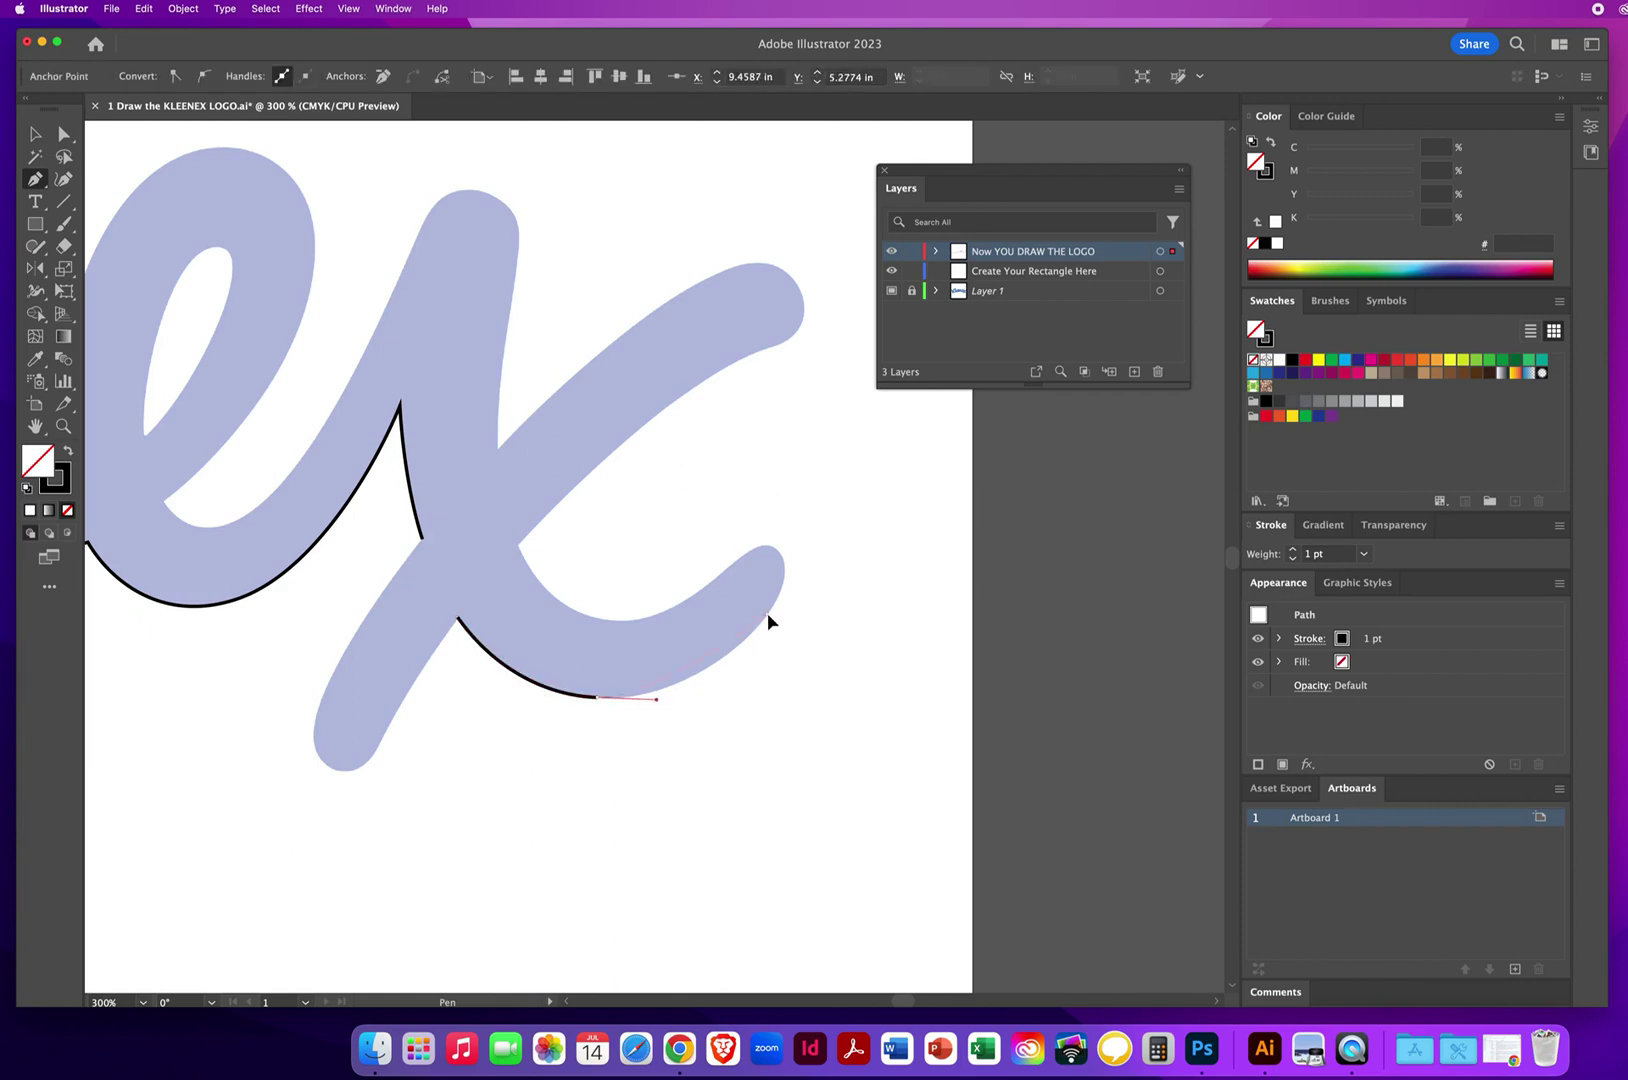
{"action": "left_click_drag", "start_coordinate": [789, 593], "coordinate": [815, 553]}
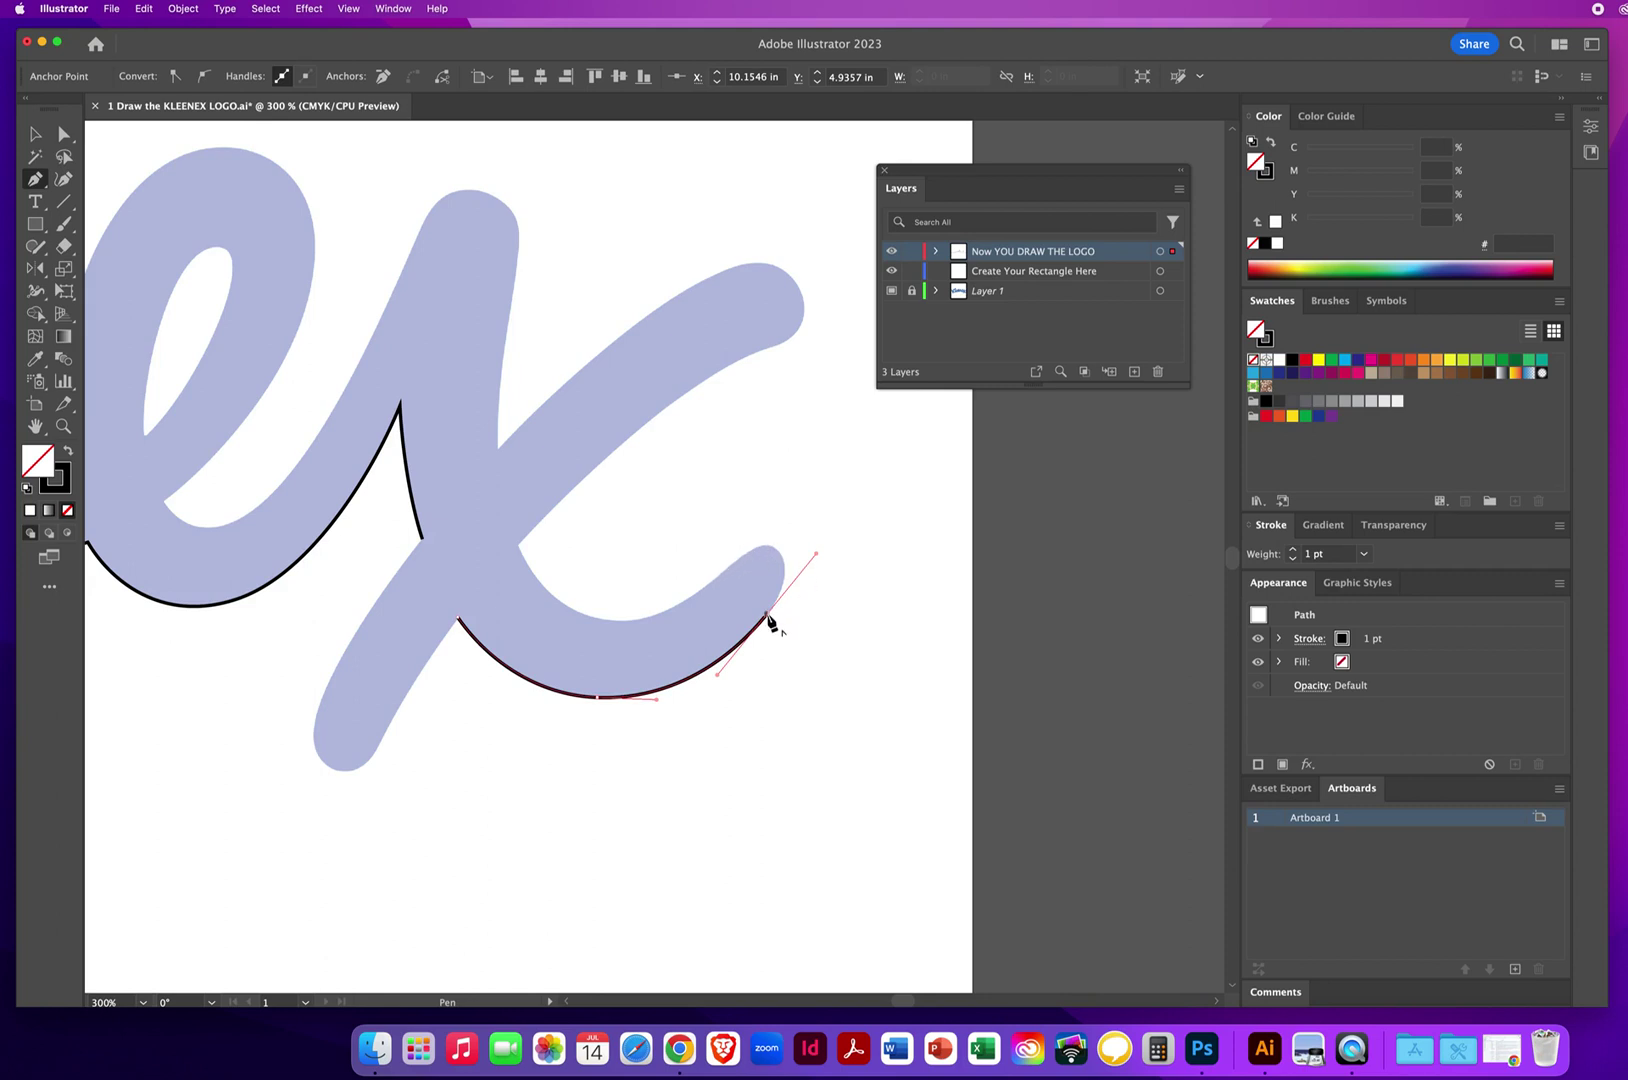
{"action": "left_click", "coordinate": [767, 616]}
- Round the x stroke's end and continue back along its inner edge toward the crossing
{"action": "left_click_drag", "start_coordinate": [761, 545], "coordinate": [700, 590]}
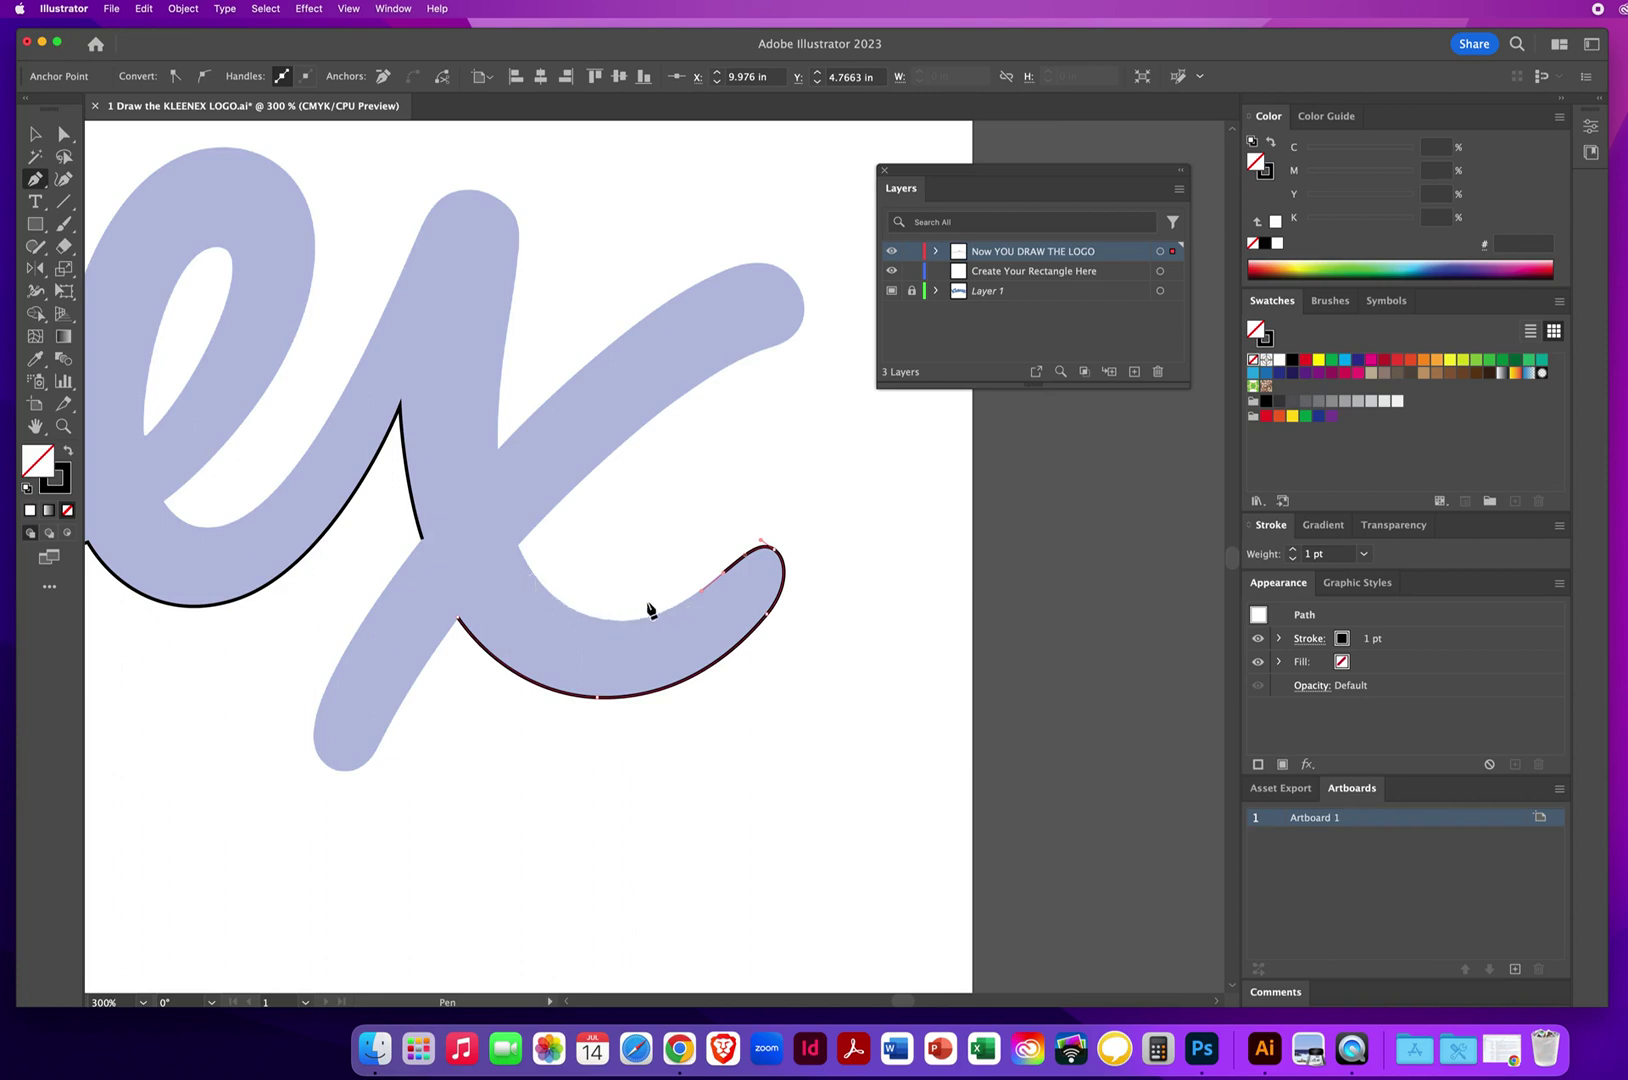
{"action": "left_click", "coordinate": [724, 578]}
{"action": "left_click", "coordinate": [679, 606], "text": "super"}
{"action": "left_click", "coordinate": [620, 620]}
{"action": "left_click", "coordinate": [557, 617], "text": "super"}
{"action": "left_click_drag", "start_coordinate": [519, 549], "coordinate": [502, 515]}
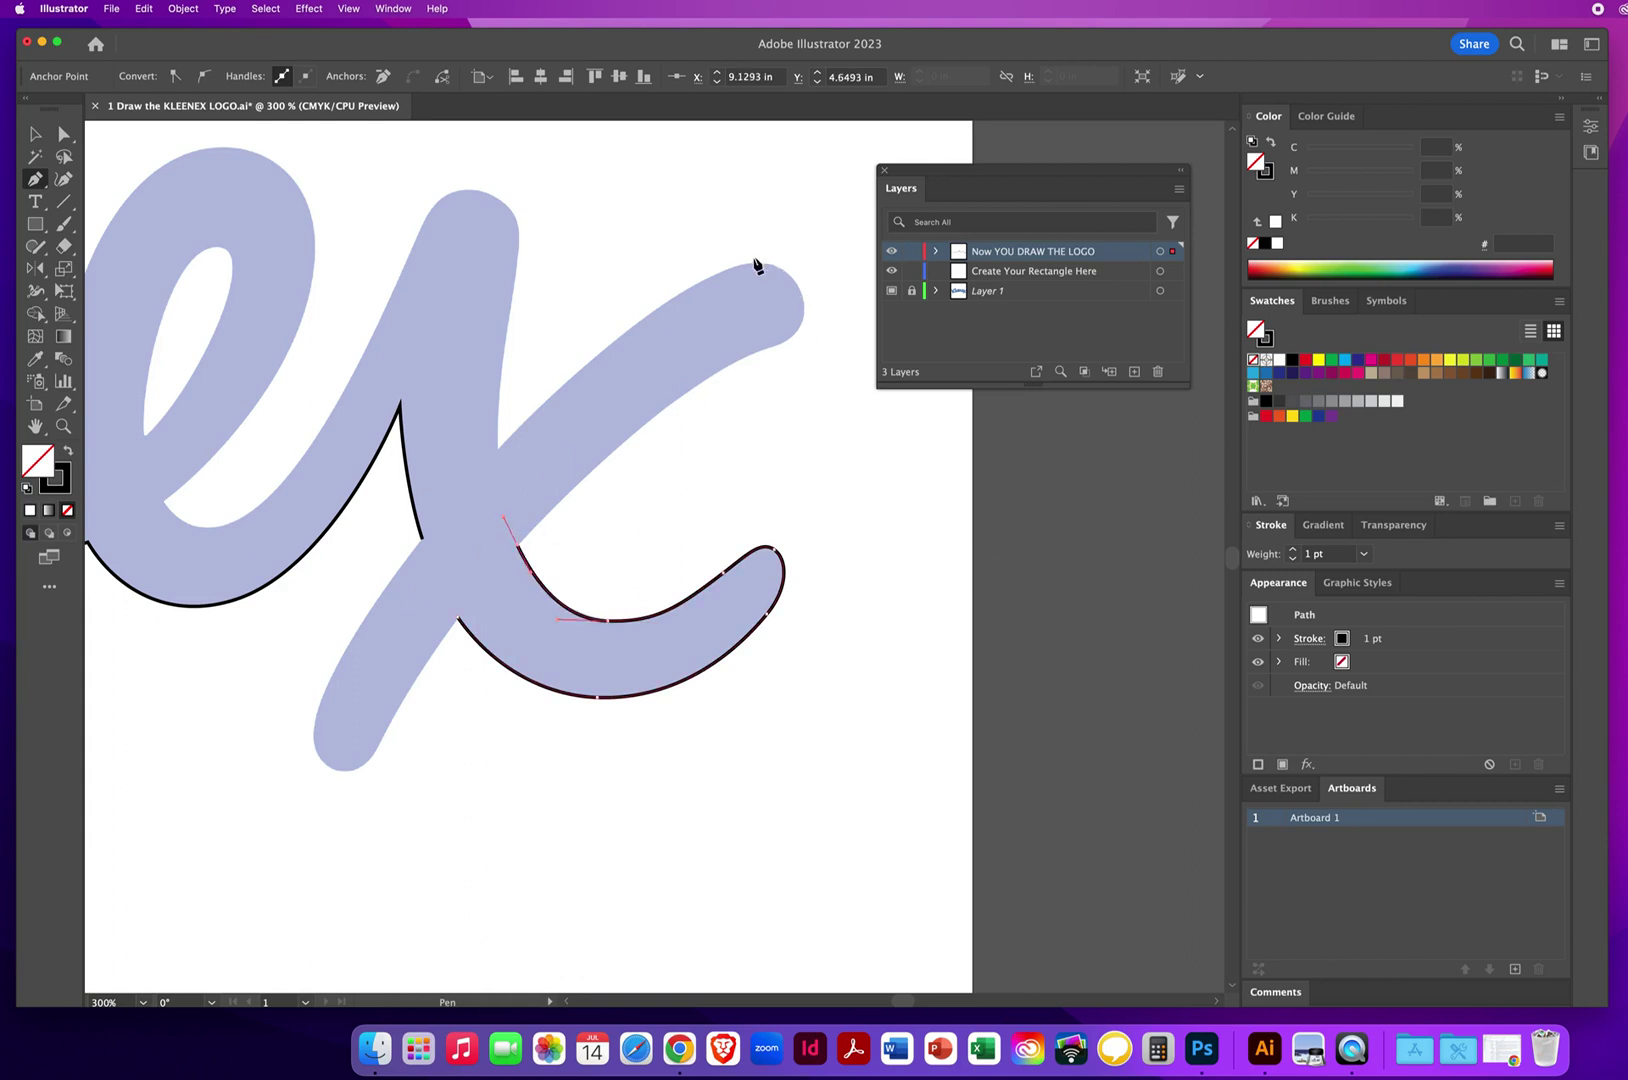
- Deselect the x path and start a new curved path at the base of the last e's loop
{"action": "left_click", "coordinate": [382, 531], "text": "super"}
{"action": "scroll", "coordinate": [770, 620], "scroll_direction": "left", "scroll_amount": 10}
{"action": "scroll", "coordinate": [770, 620], "scroll_direction": "up", "scroll_amount": 5}
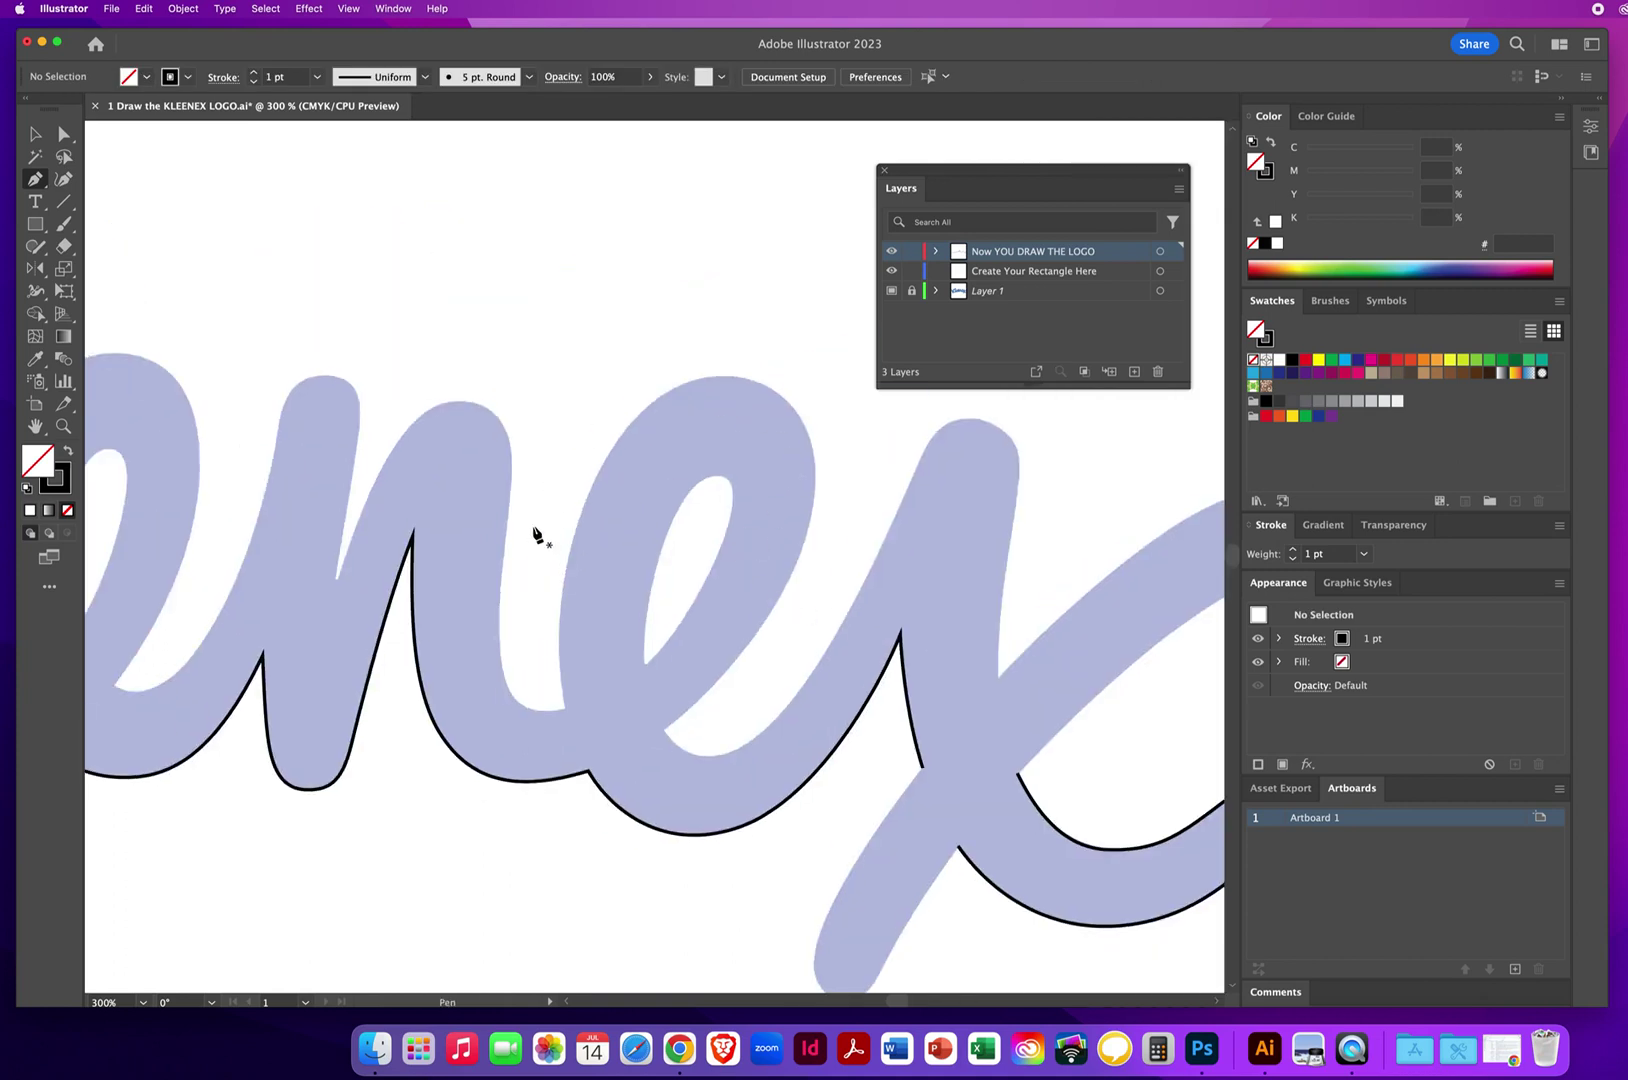
{"action": "scroll", "coordinate": [416, 580], "scroll_direction": "left", "scroll_amount": 10}
{"action": "scroll", "coordinate": [416, 580], "scroll_direction": "up", "scroll_amount": 2}
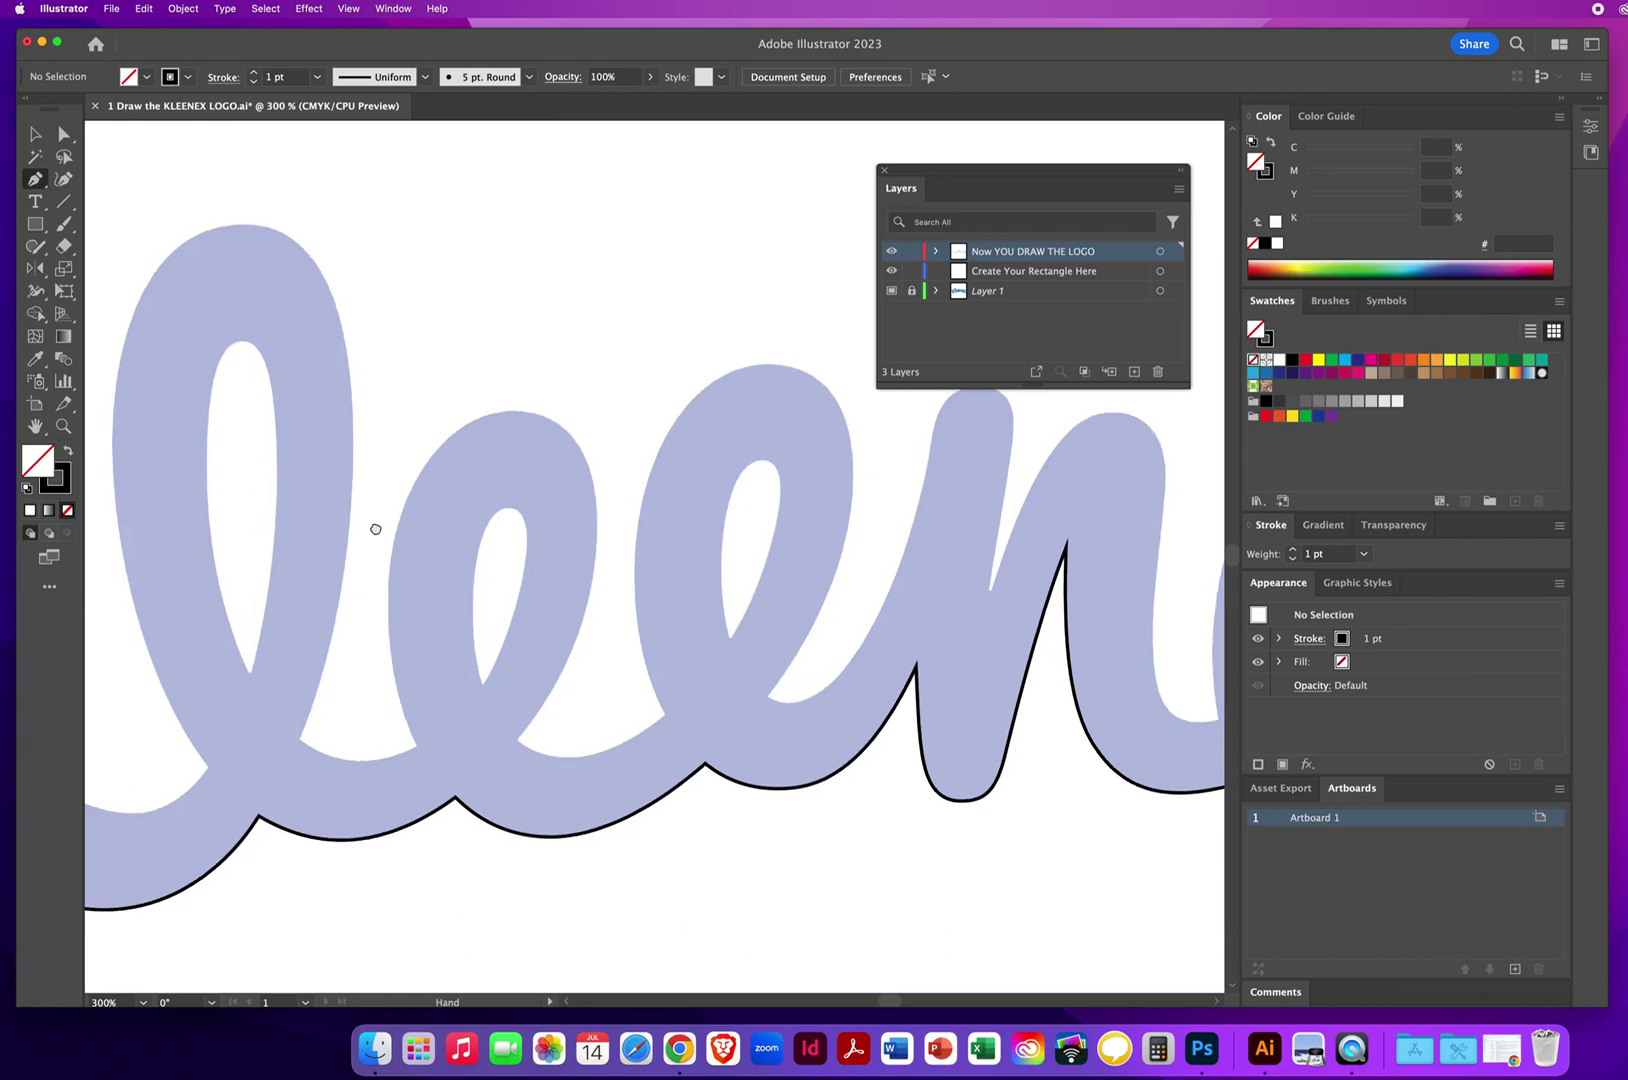
{"action": "scroll", "coordinate": [374, 527], "scroll_direction": "right", "scroll_amount": 10}
{"action": "scroll", "coordinate": [374, 527], "scroll_direction": "down", "scroll_amount": 2}
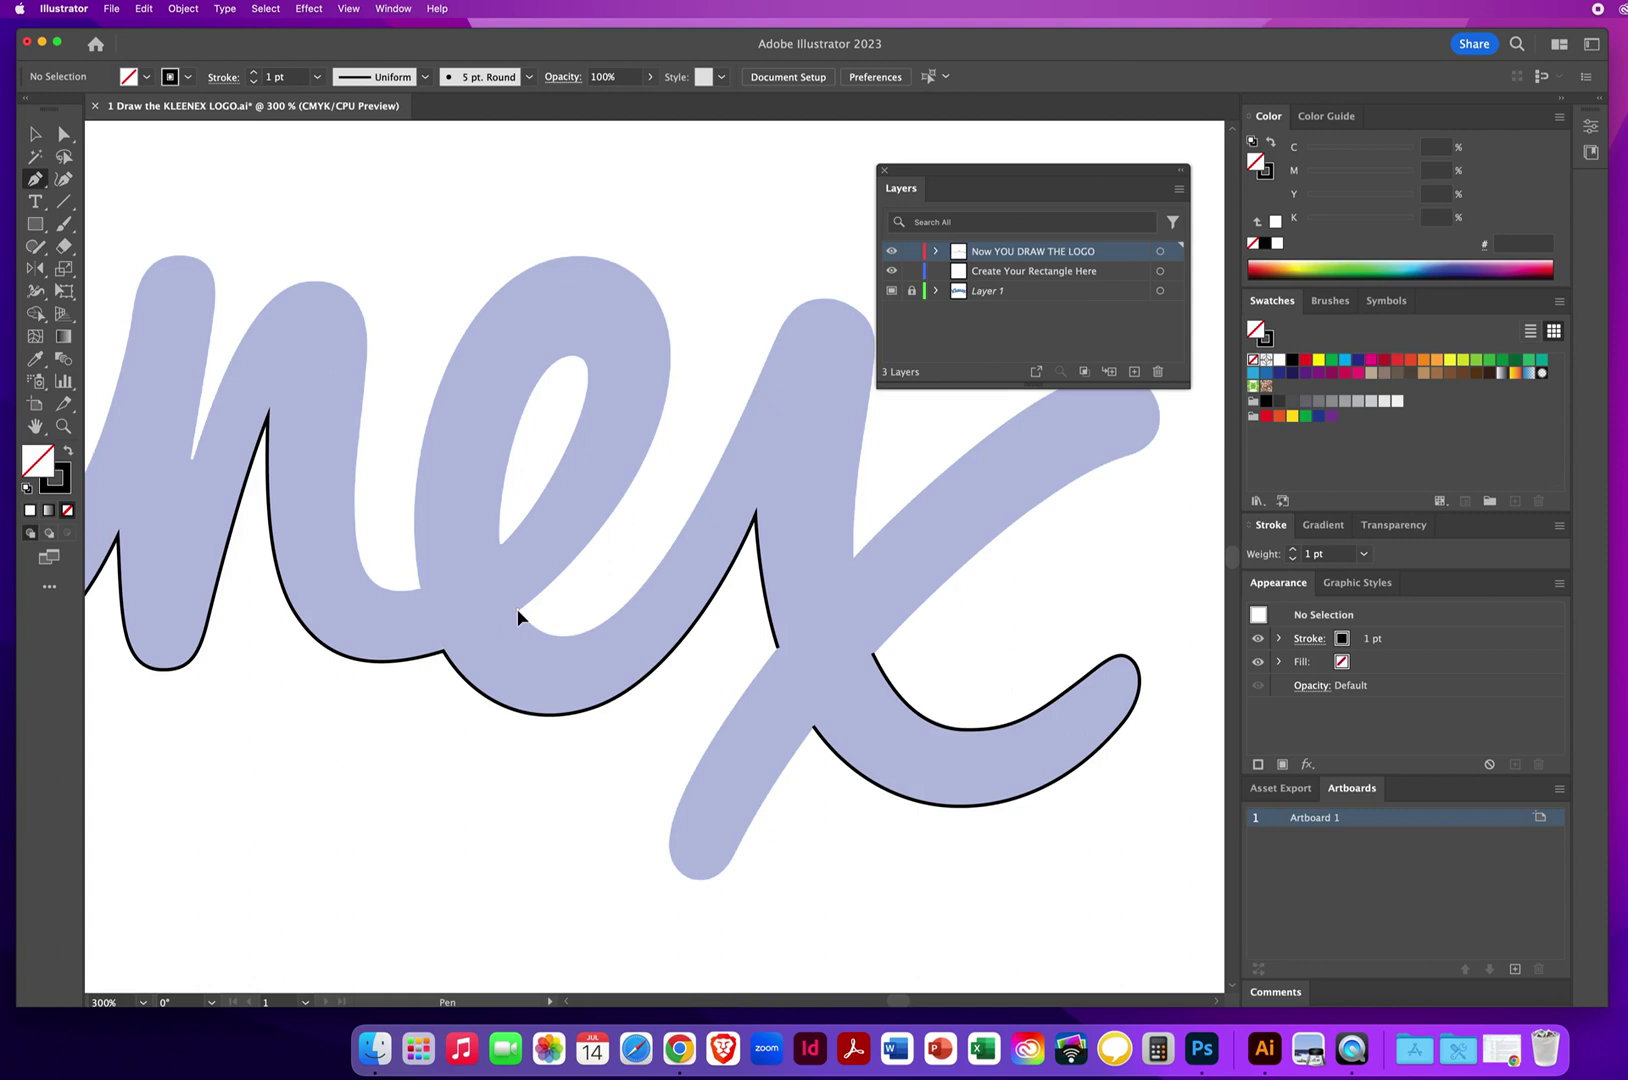
{"action": "left_click_drag", "start_coordinate": [588, 549], "coordinate": [585, 552]}
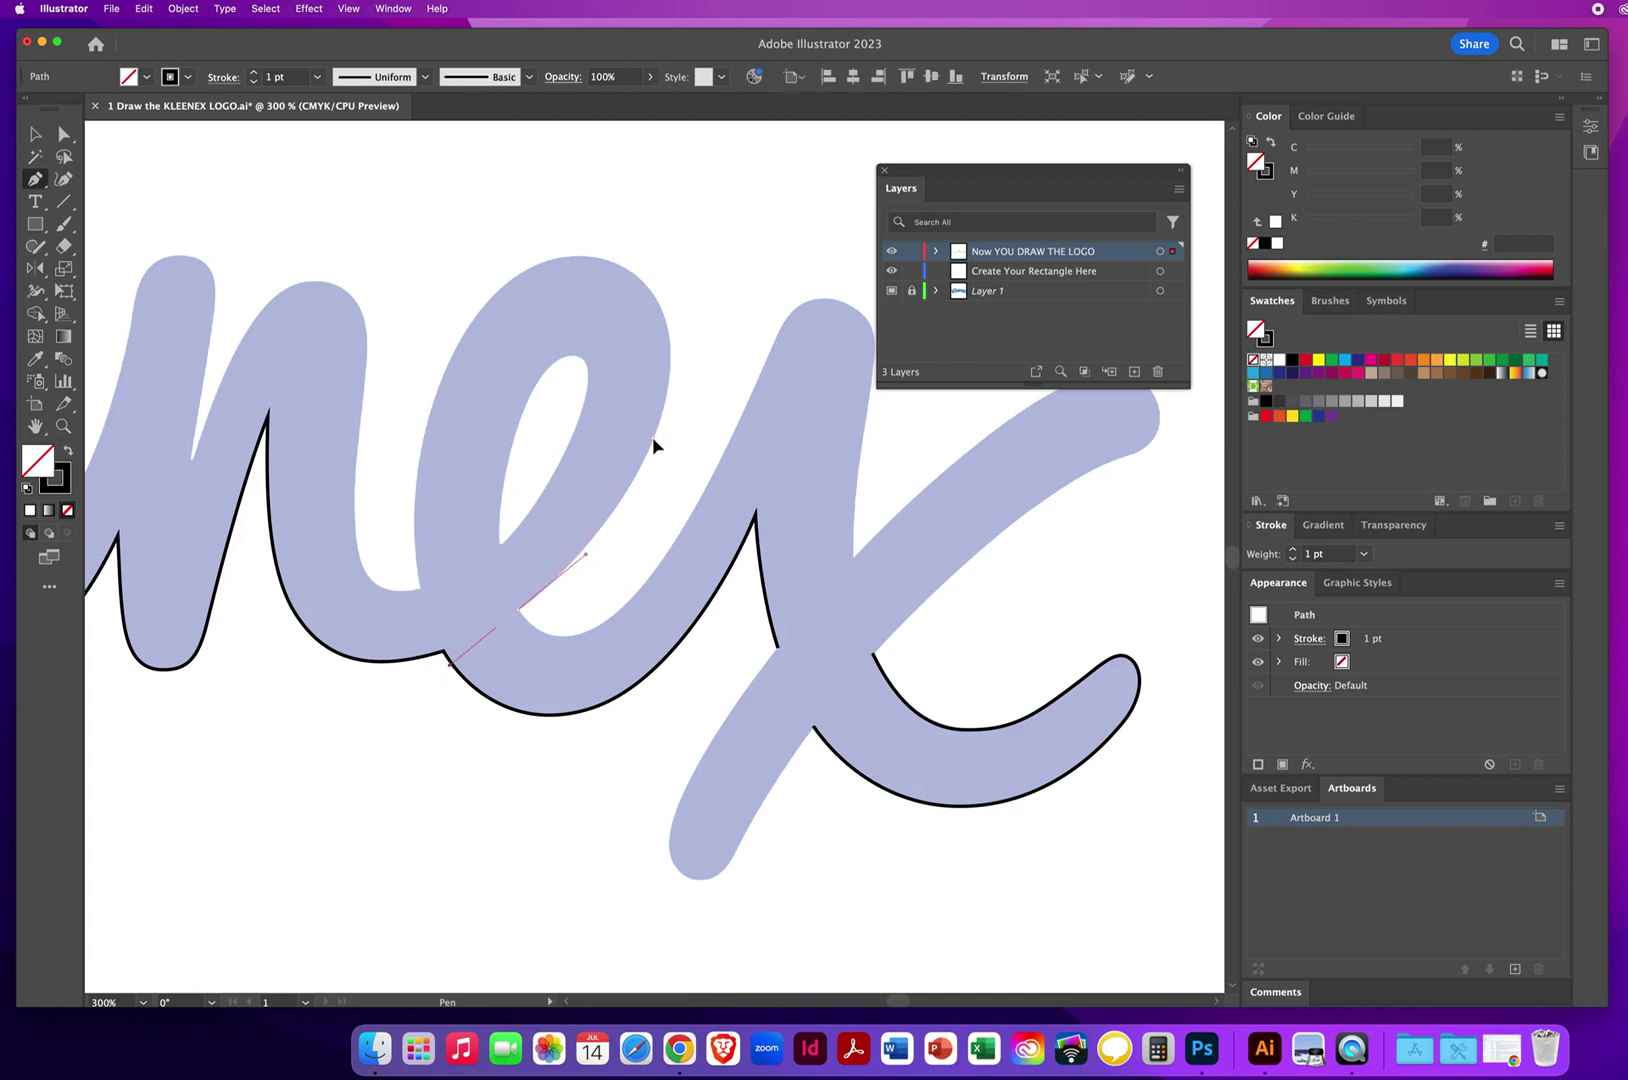
{"action": "left_click_drag", "start_coordinate": [672, 390], "coordinate": [678, 371]}
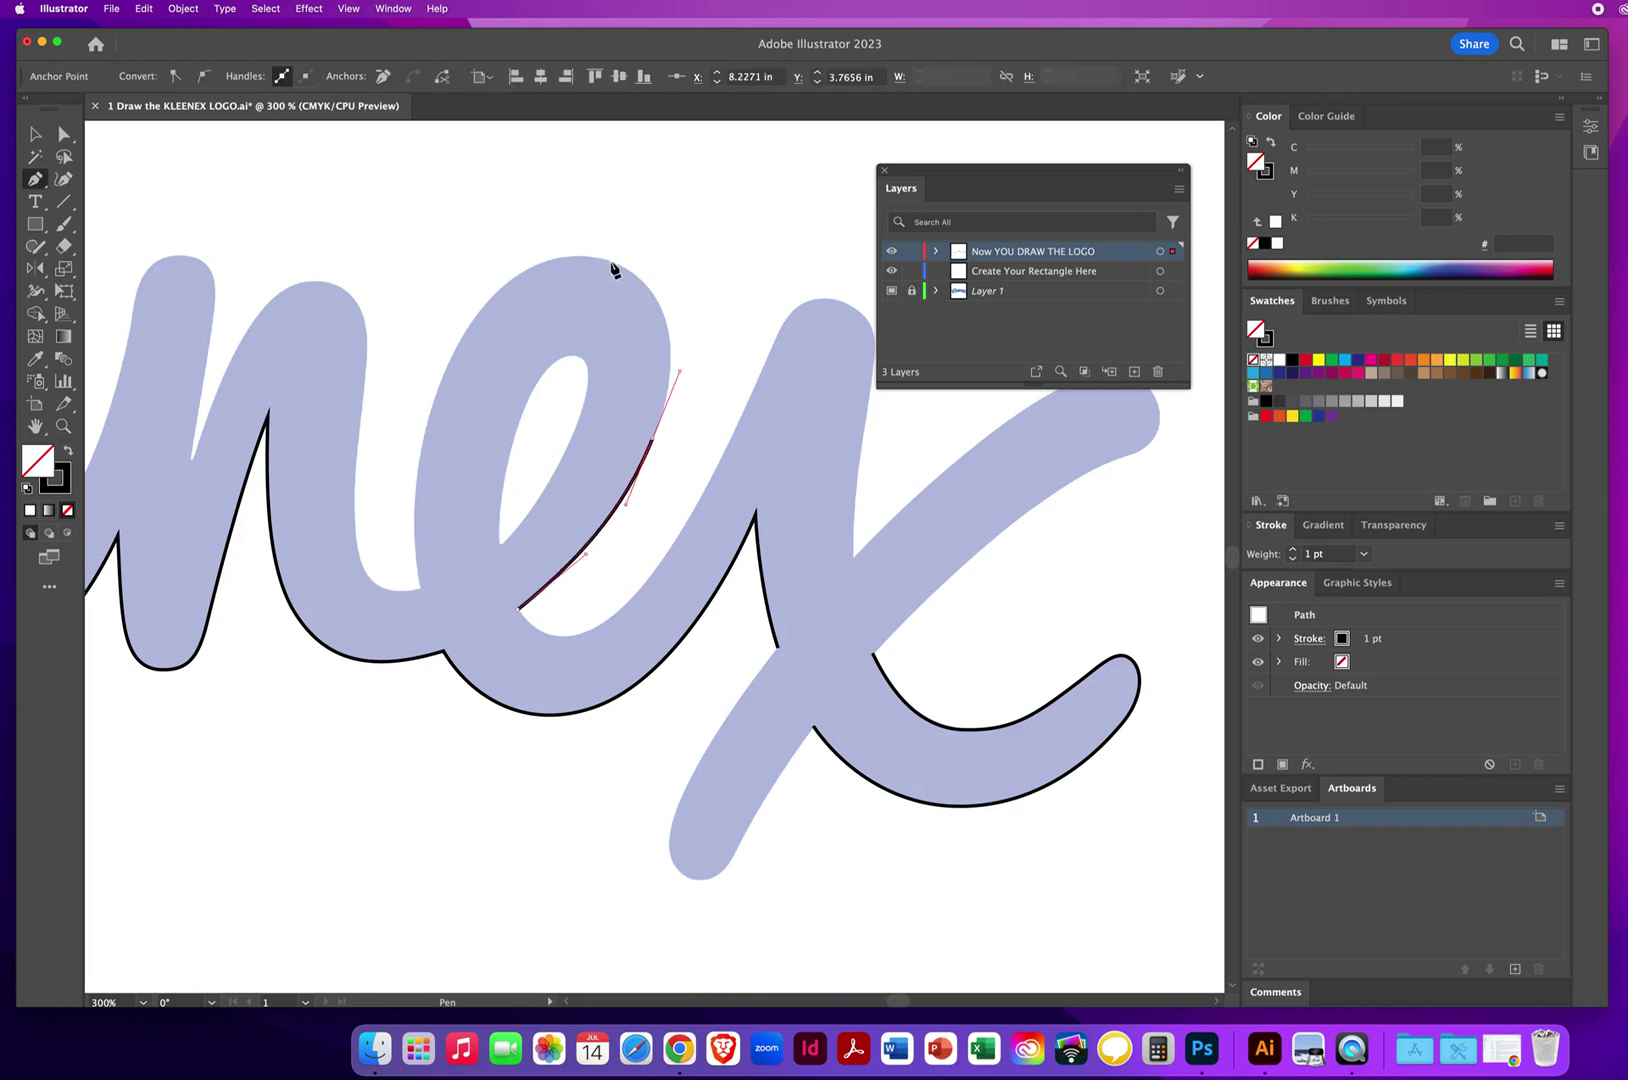
- Curve the path over the top of the e's loop and down its left side, then pan to 'Klee'
{"action": "mouse_move", "coordinate": [541, 242]}
{"action": "left_mouse_down"}
{"action": "mouse_move", "coordinate": [607, 265]}
{"action": "mouse_move", "coordinate": [532, 254]}
{"action": "left_mouse_up"}
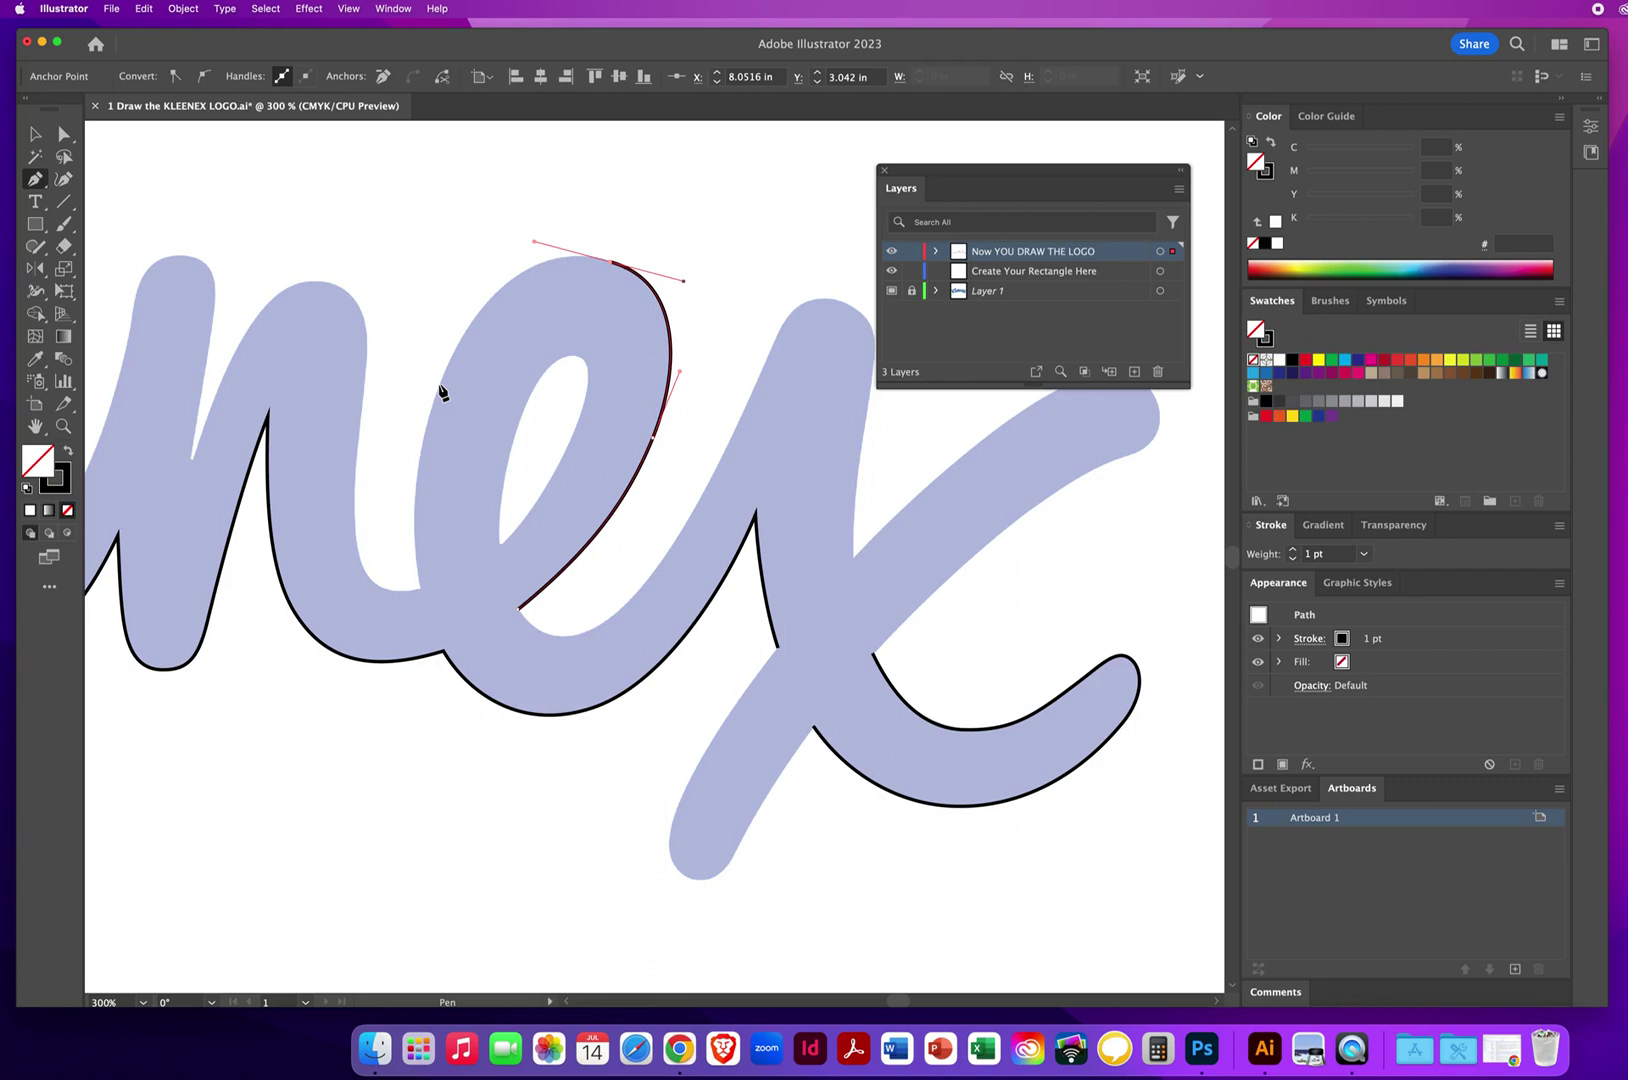
{"action": "left_click_drag", "start_coordinate": [441, 398], "coordinate": [403, 484]}
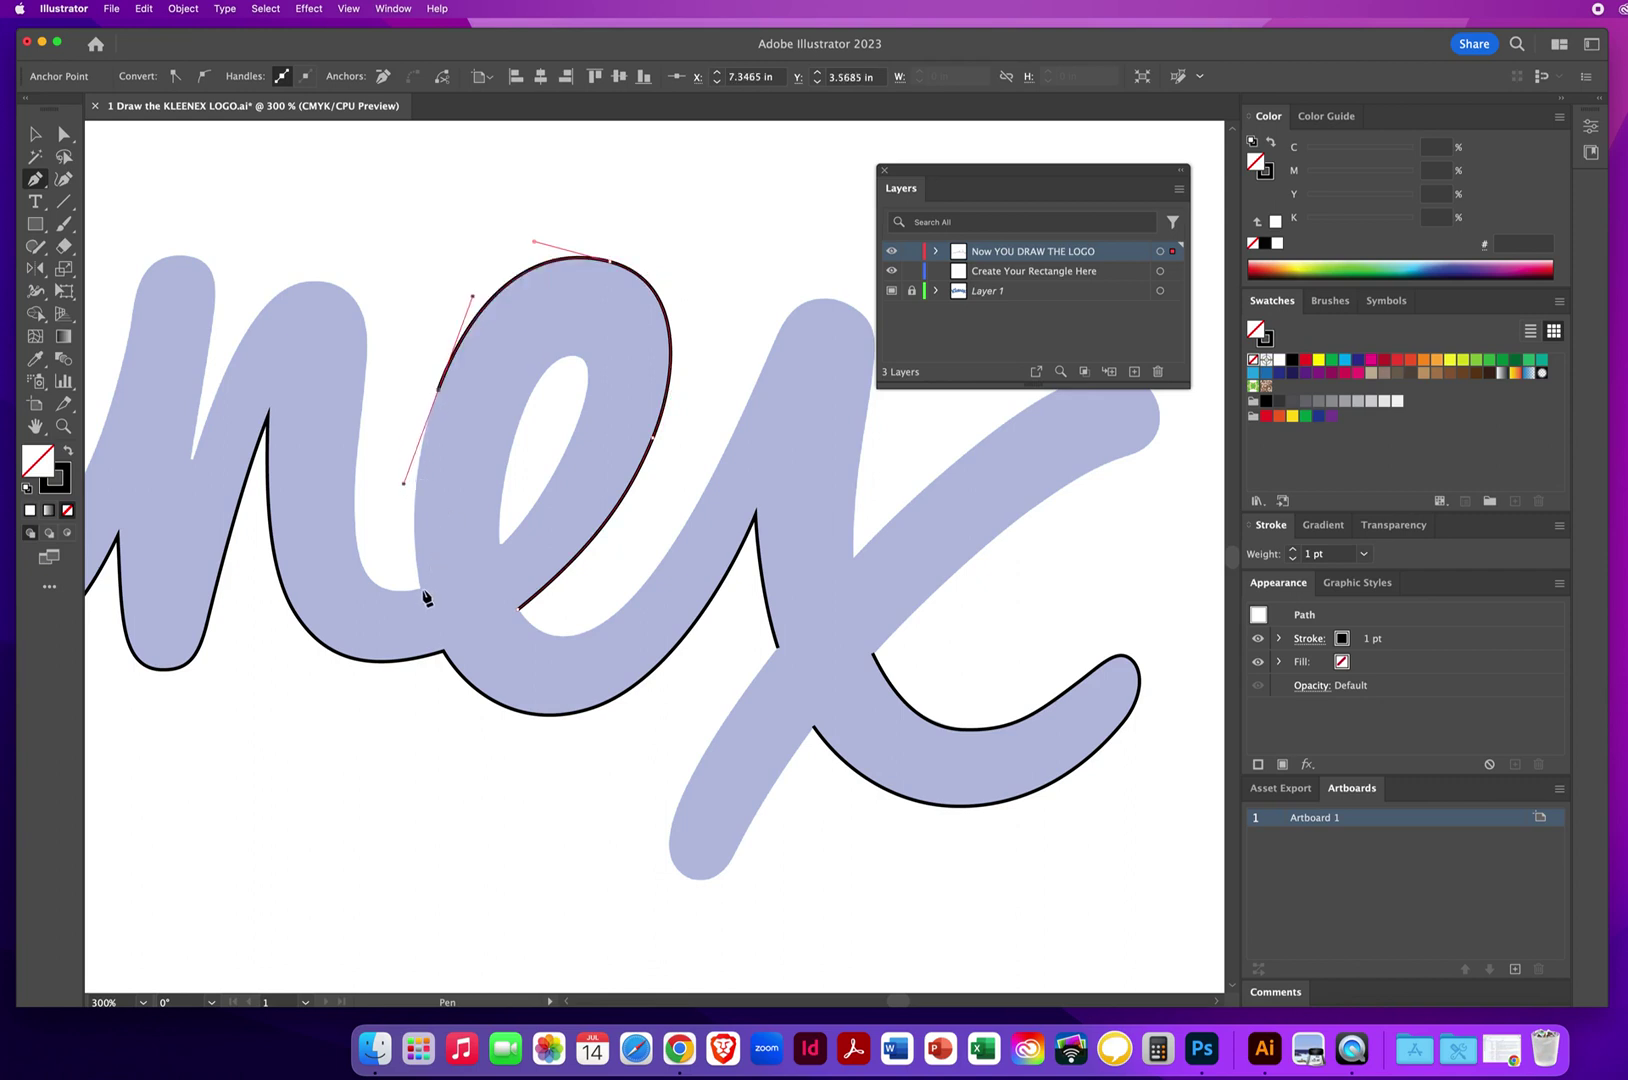
{"action": "left_click_drag", "start_coordinate": [421, 592], "coordinate": [392, 746]}
{"action": "key", "text": "space"}
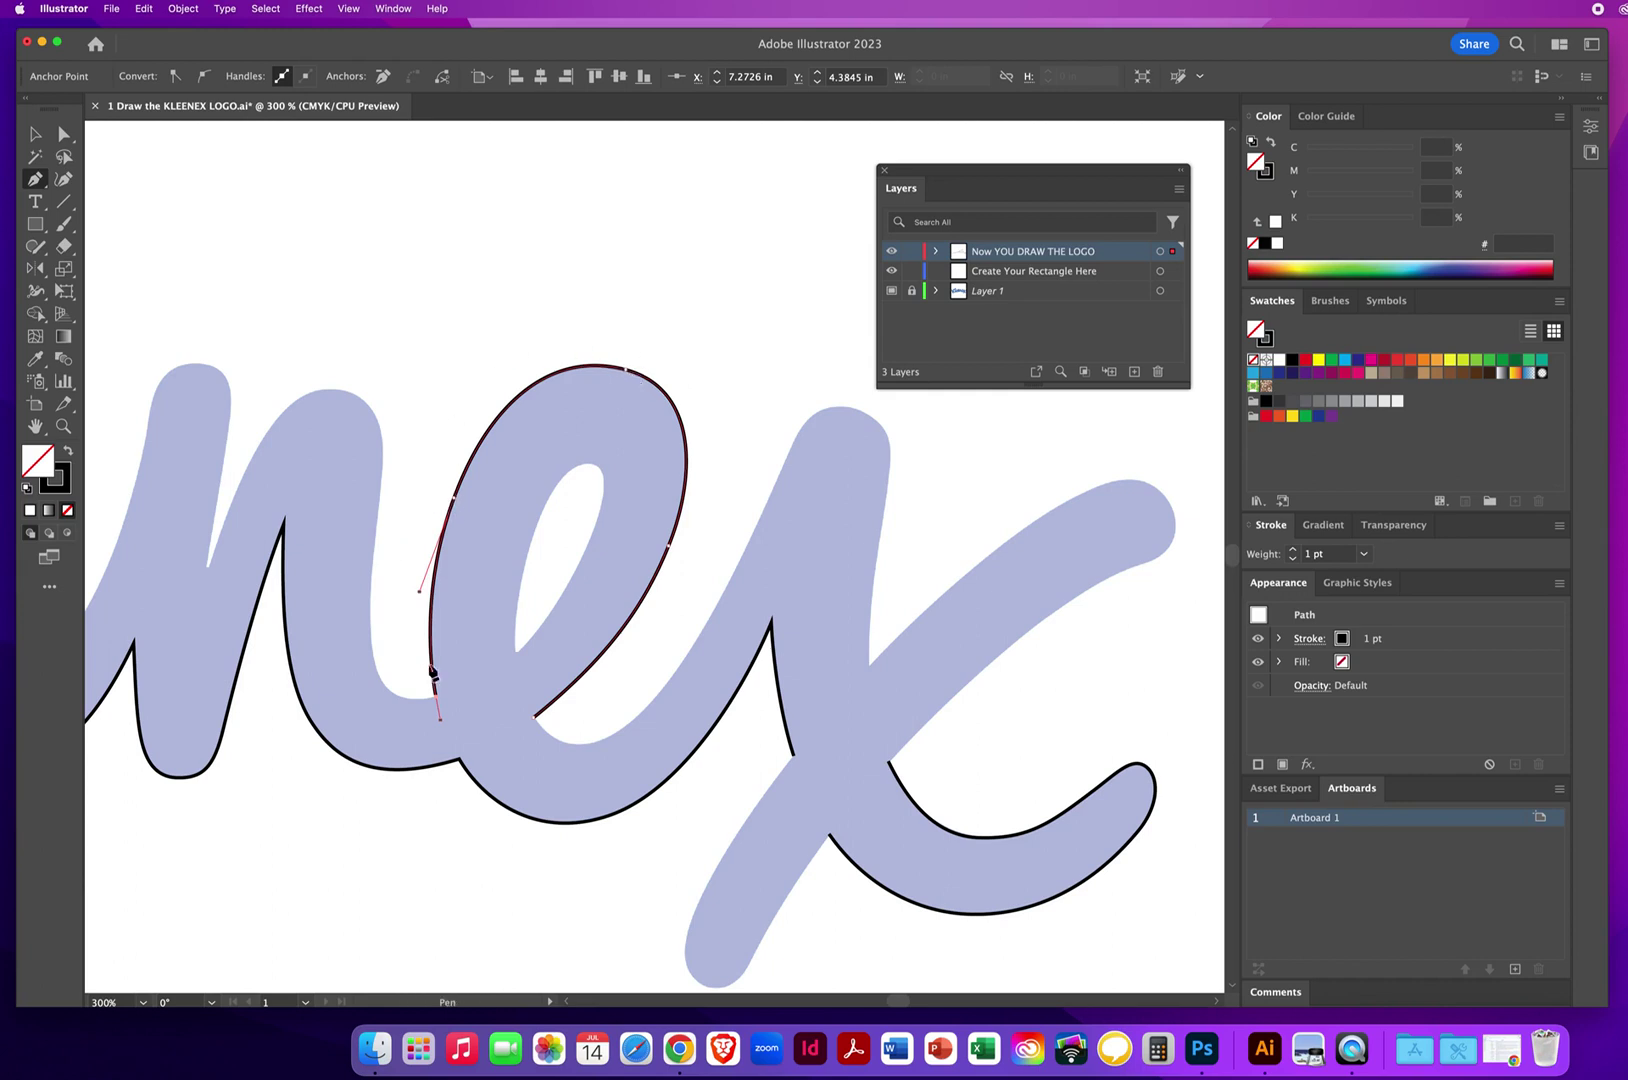
{"action": "left_click_drag", "start_coordinate": [413, 647], "coordinate": [817, 671]}
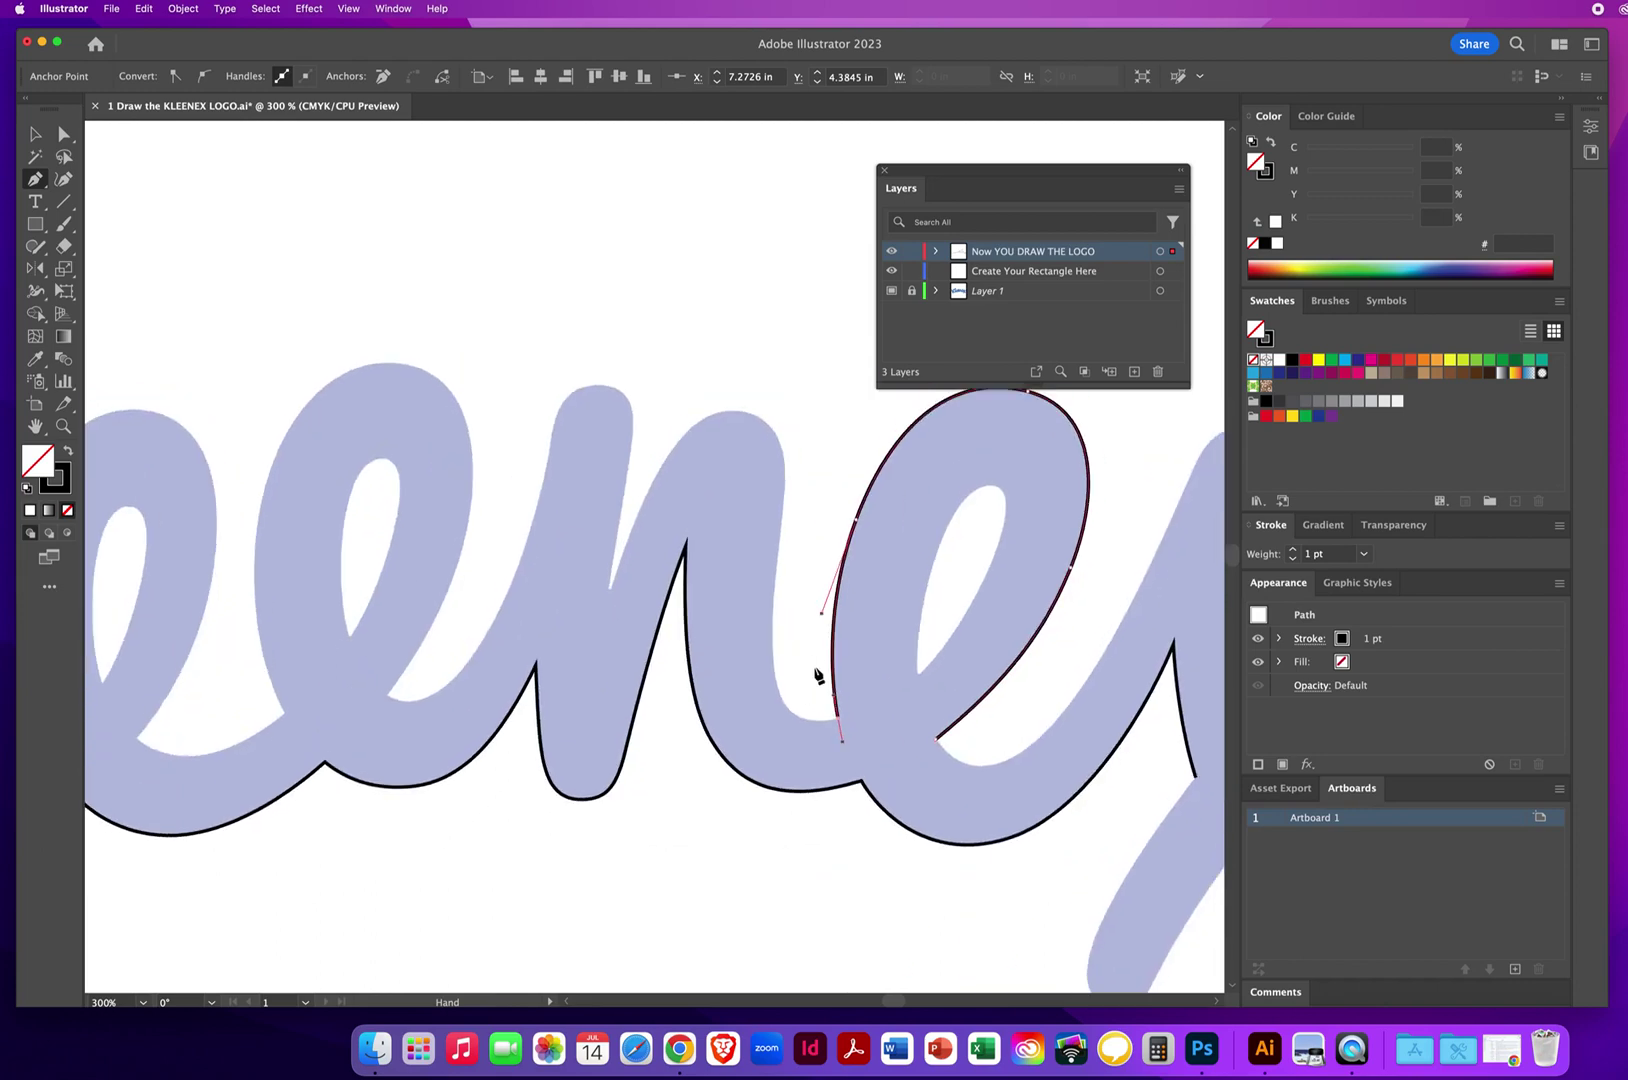
{"action": "left_click", "coordinate": [520, 480], "text": "super"}
{"action": "left_click_drag", "start_coordinate": [444, 625], "coordinate": [876, 607]}
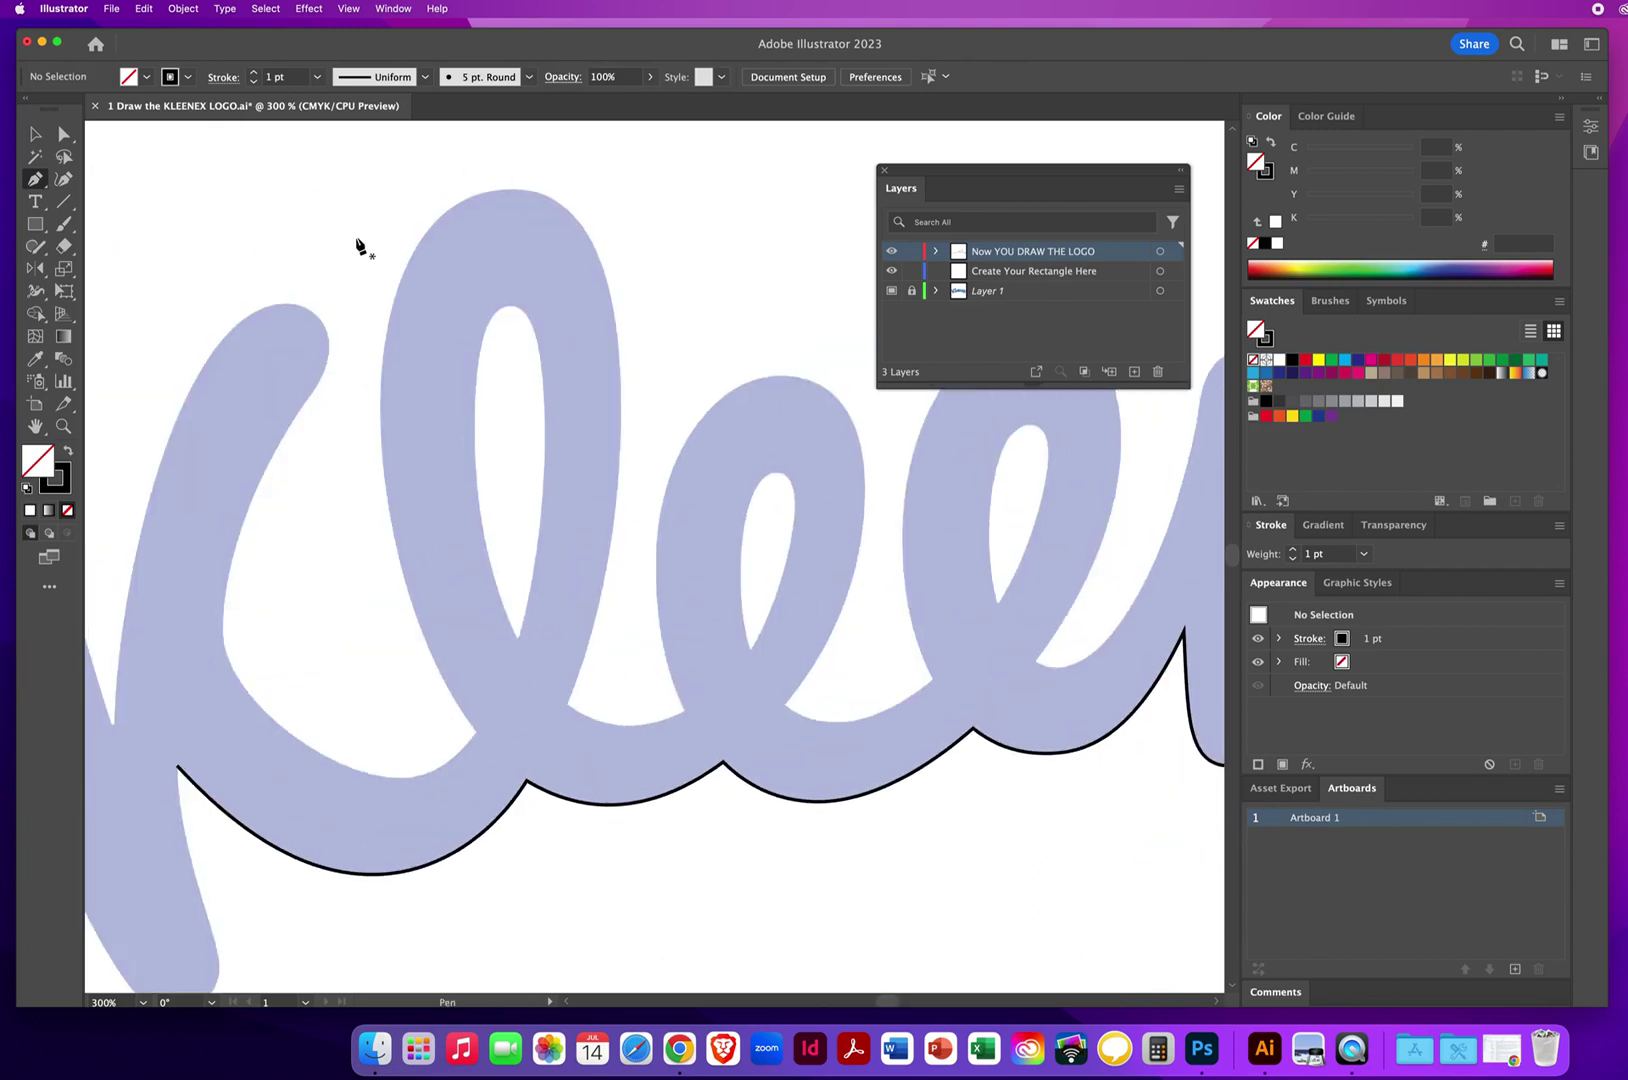
- Draw a new curved path around the first l's tall loop, from right base over the top to left base
{"action": "scroll", "coordinate": [570, 690], "scroll_direction": "up", "scroll_amount": 5}
{"action": "scroll", "coordinate": [570, 690], "scroll_direction": "right", "scroll_amount": 3}
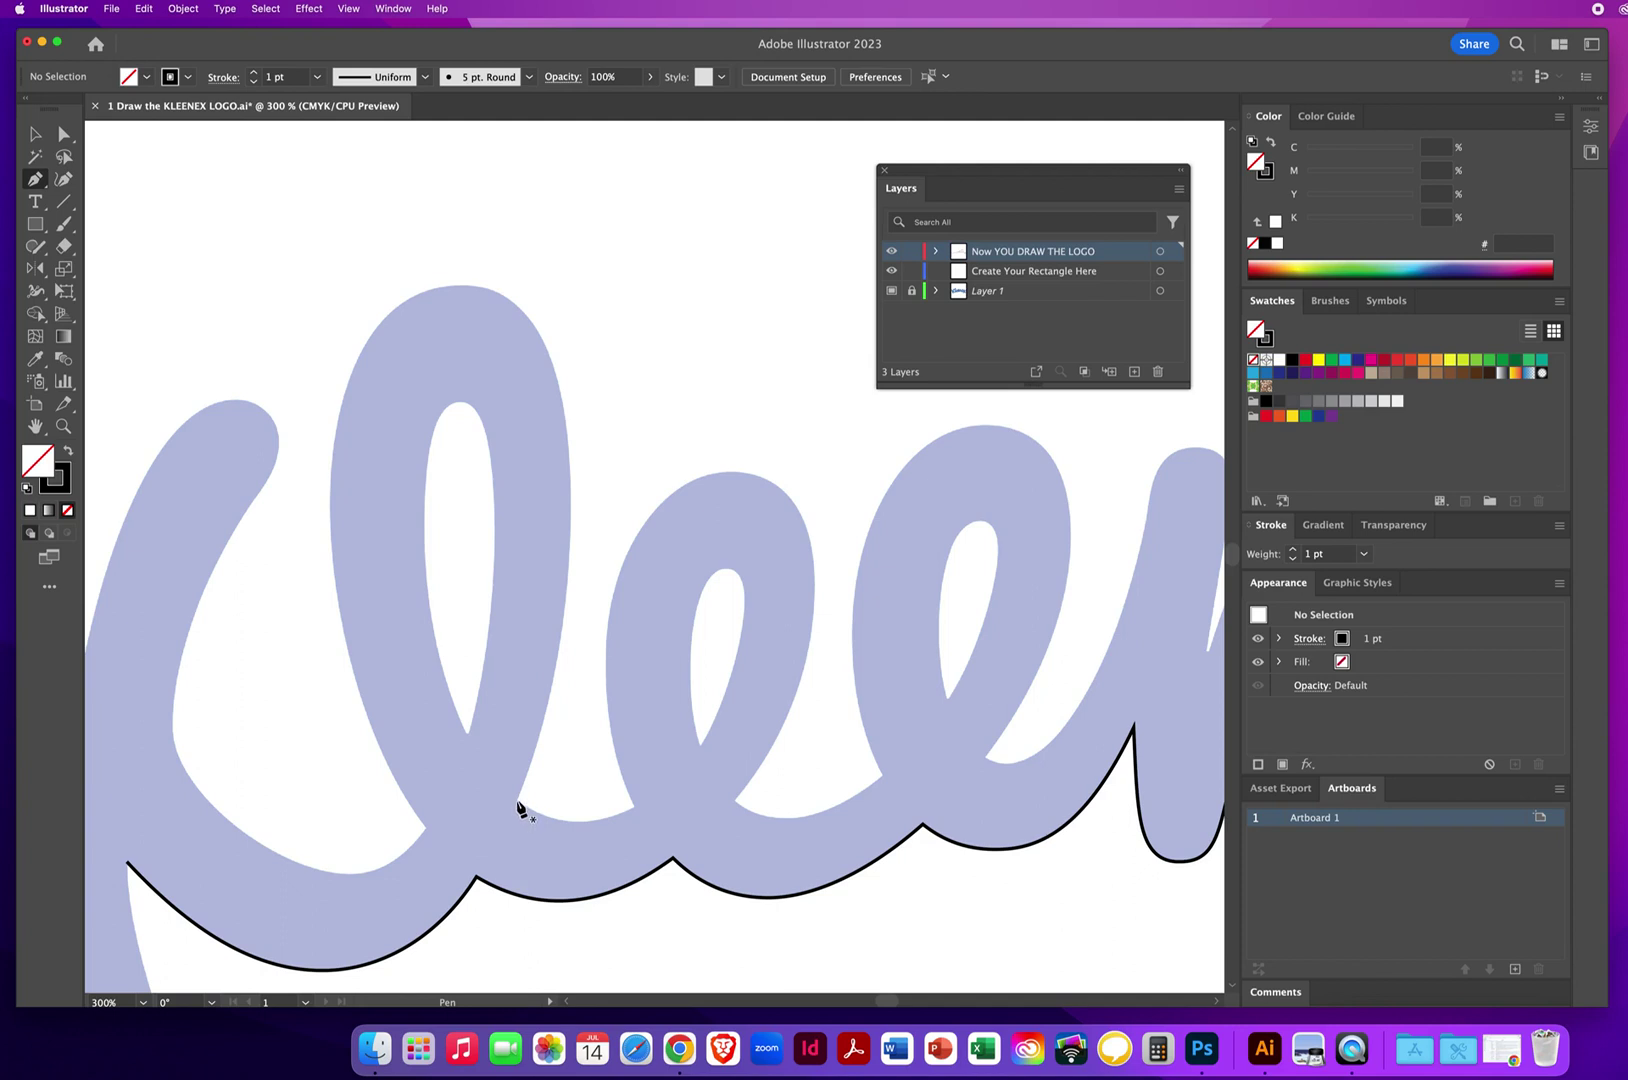
{"action": "left_click_drag", "start_coordinate": [517, 801], "coordinate": [535, 763]}
{"action": "left_click_drag", "start_coordinate": [557, 690], "coordinate": [558, 682]}
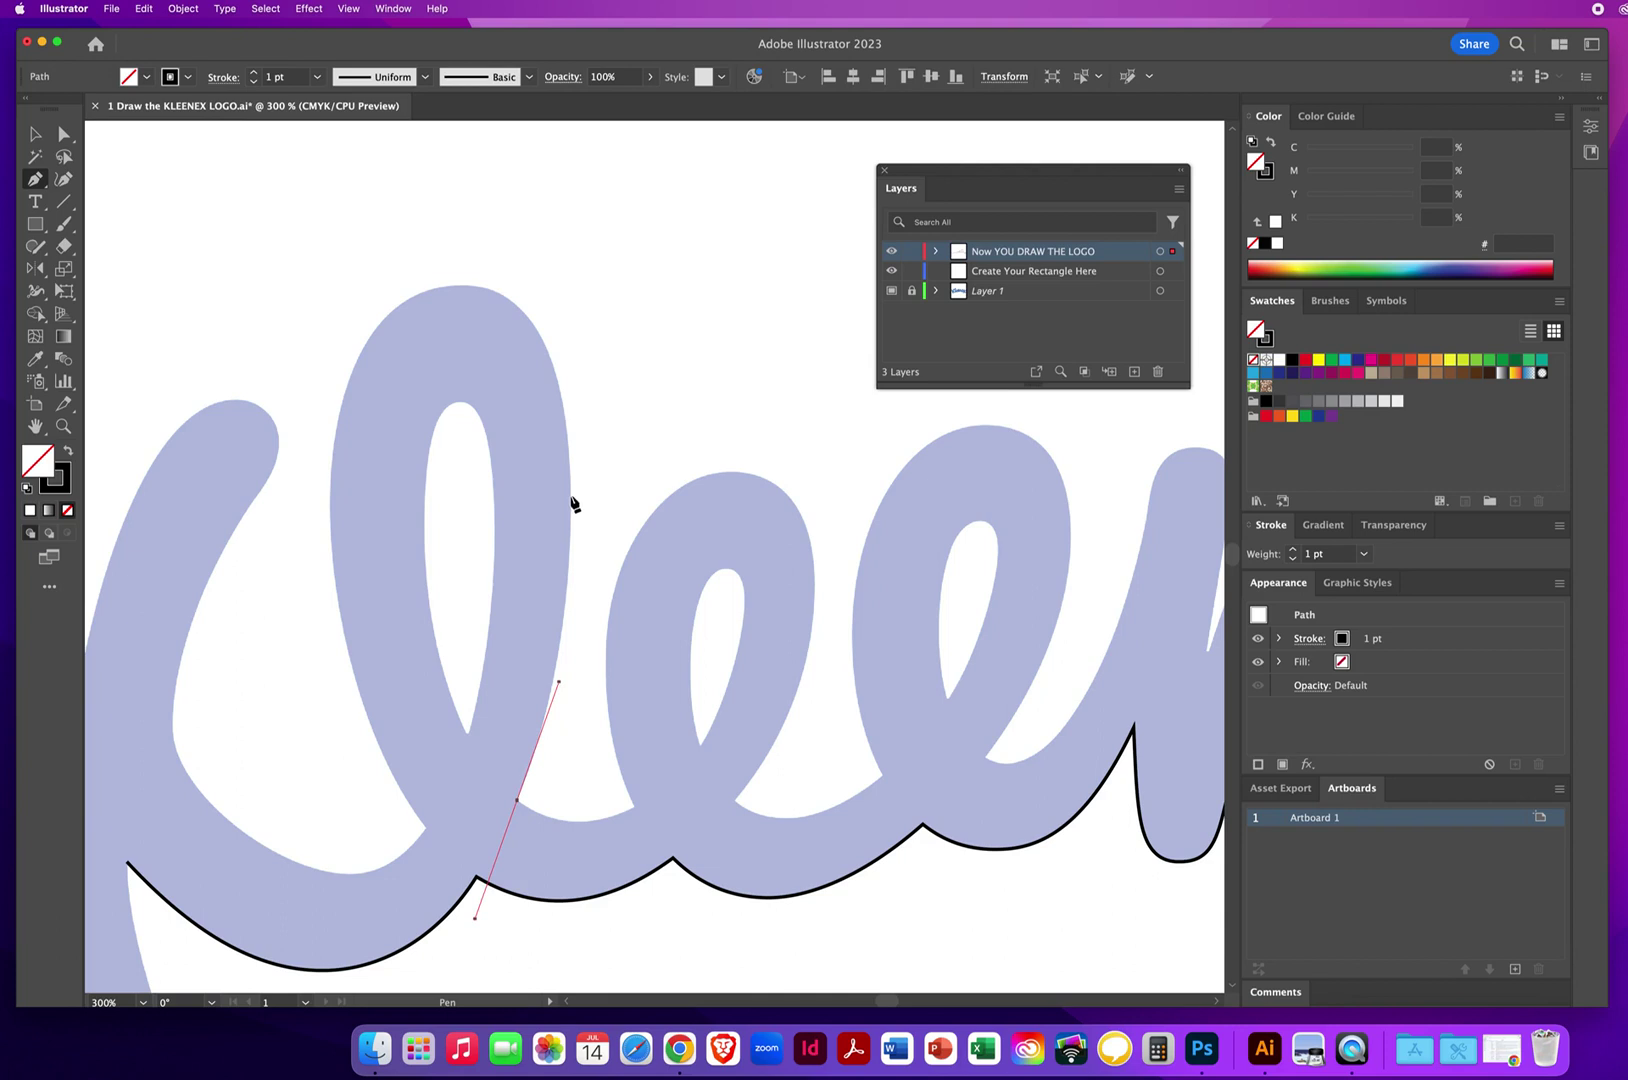
{"action": "left_click_drag", "start_coordinate": [571, 495], "coordinate": [574, 394]}
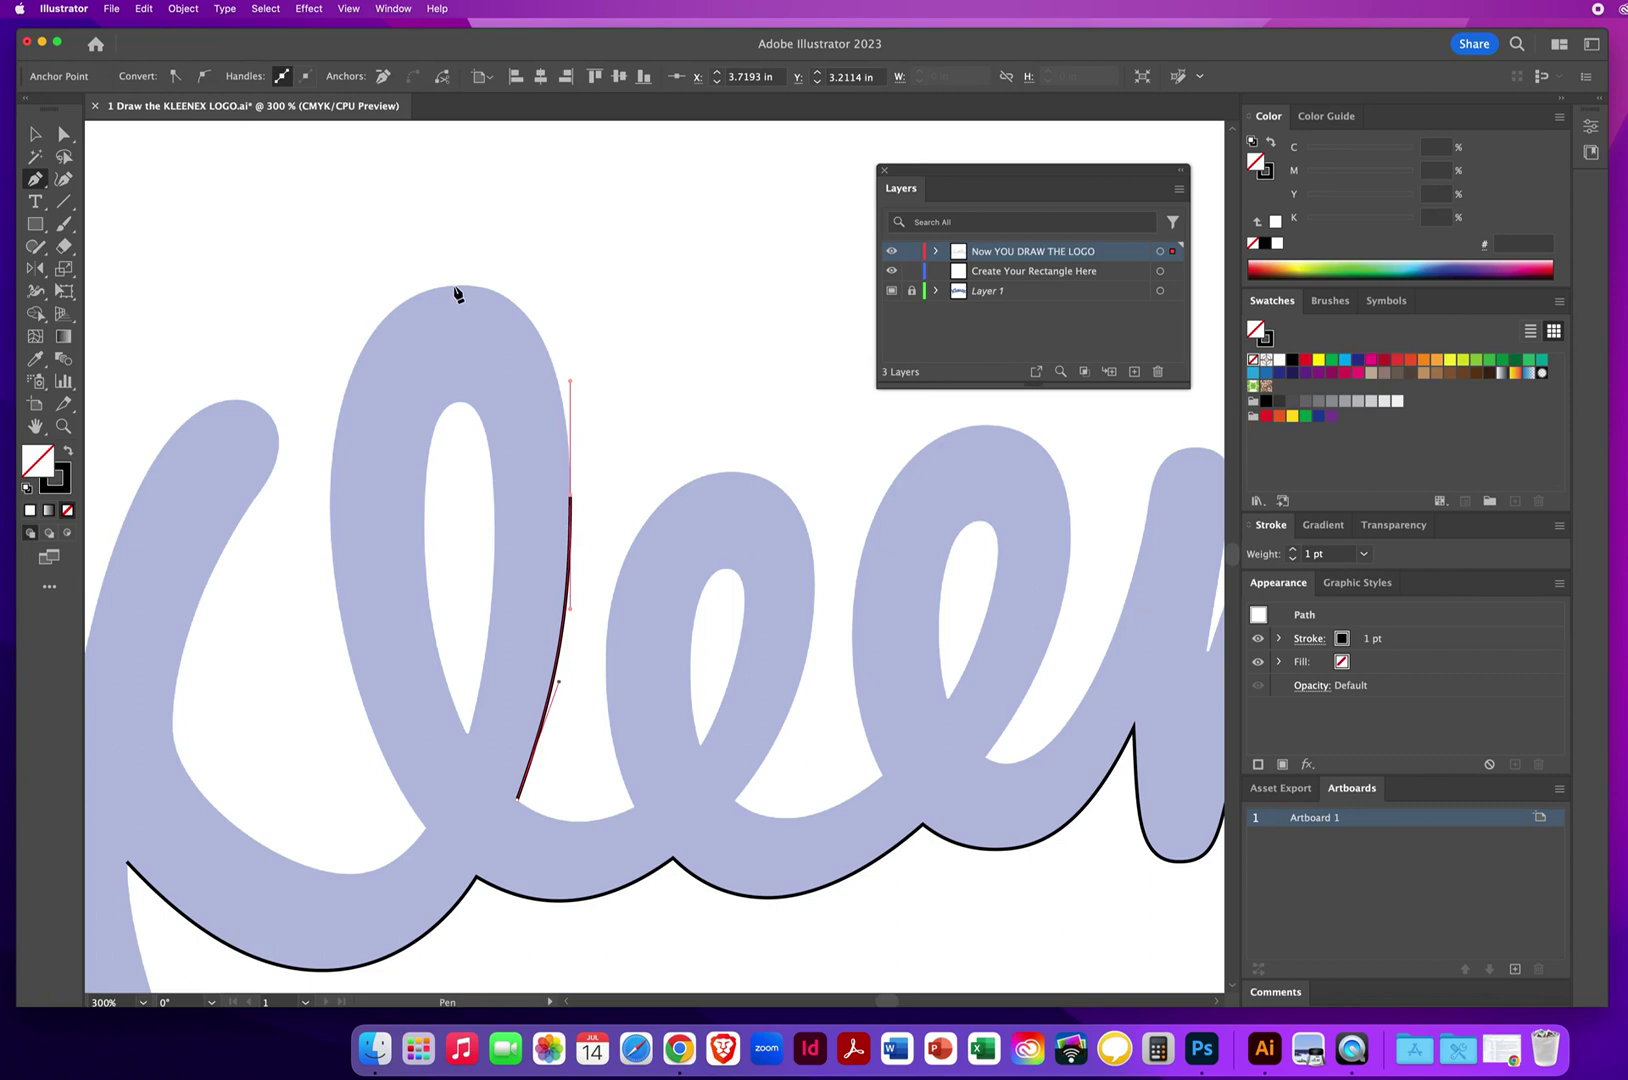
{"action": "left_click_drag", "start_coordinate": [454, 287], "coordinate": [364, 289]}
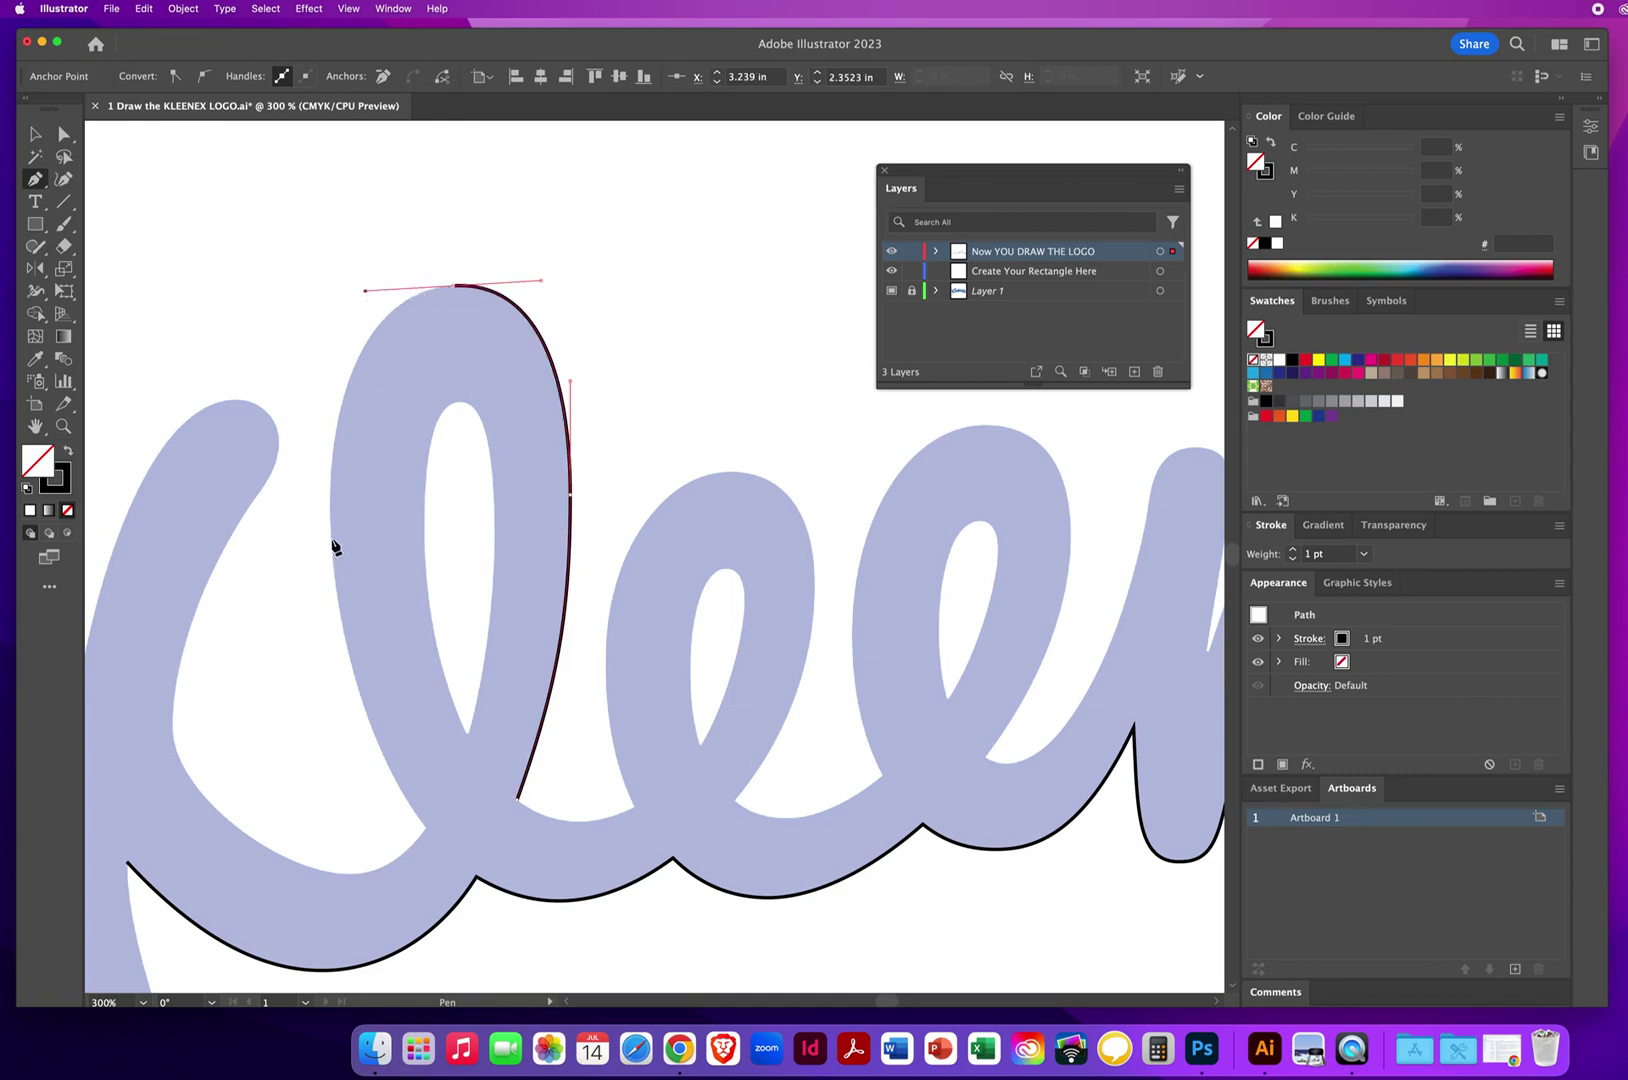
{"action": "left_click_drag", "start_coordinate": [332, 537], "coordinate": [339, 658]}
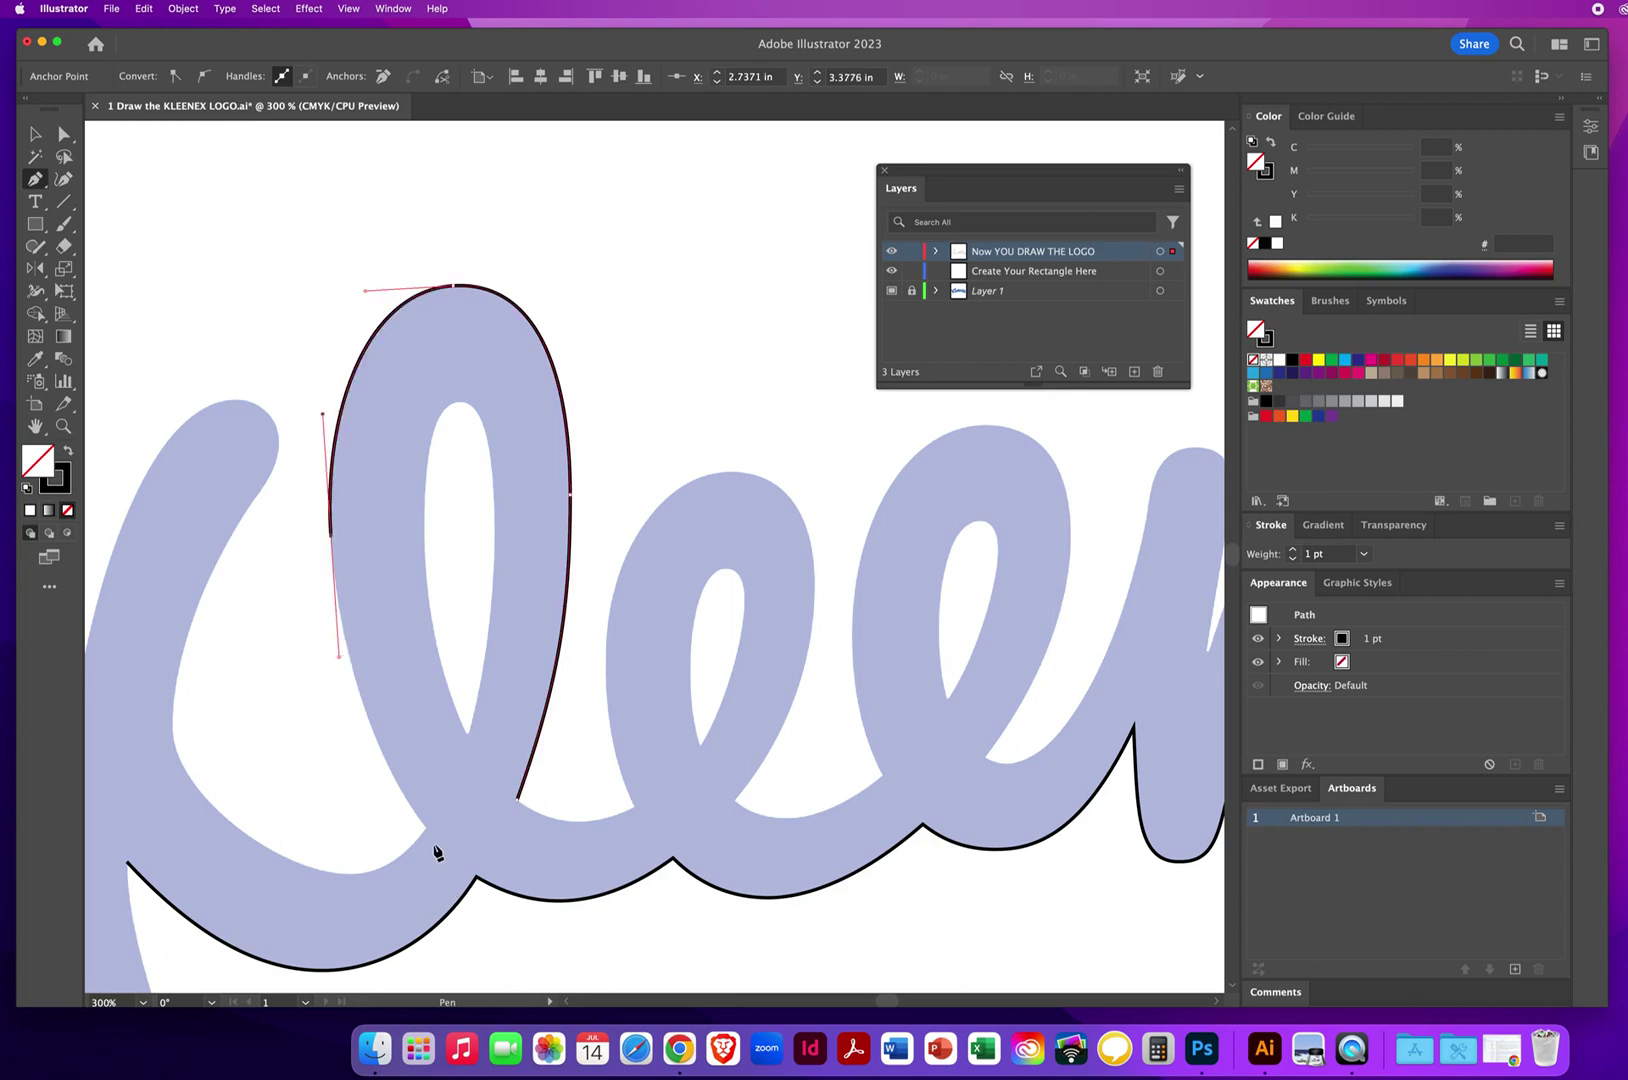
{"action": "left_click_drag", "start_coordinate": [431, 835], "coordinate": [474, 889]}
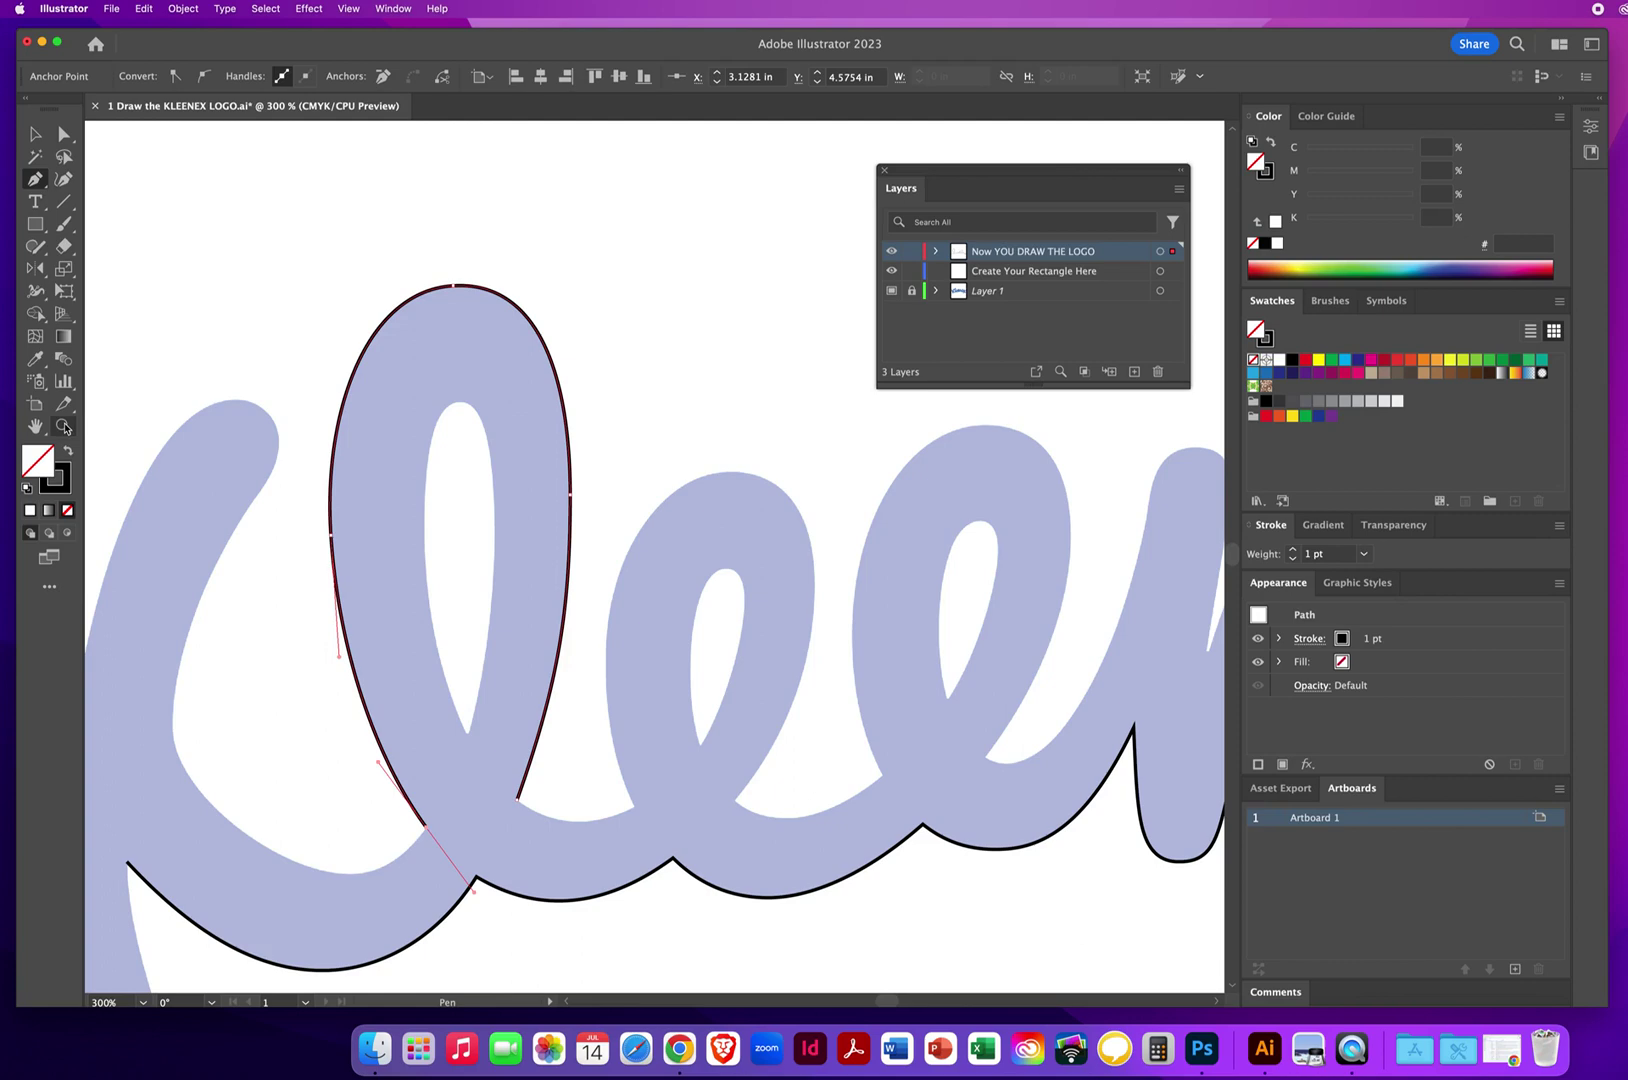
- Zoom out to 150% and deselect the l path with the Selection tool
{"action": "key", "text": "z"}
{"action": "left_click", "coordinate": [689, 692], "text": "alt"}
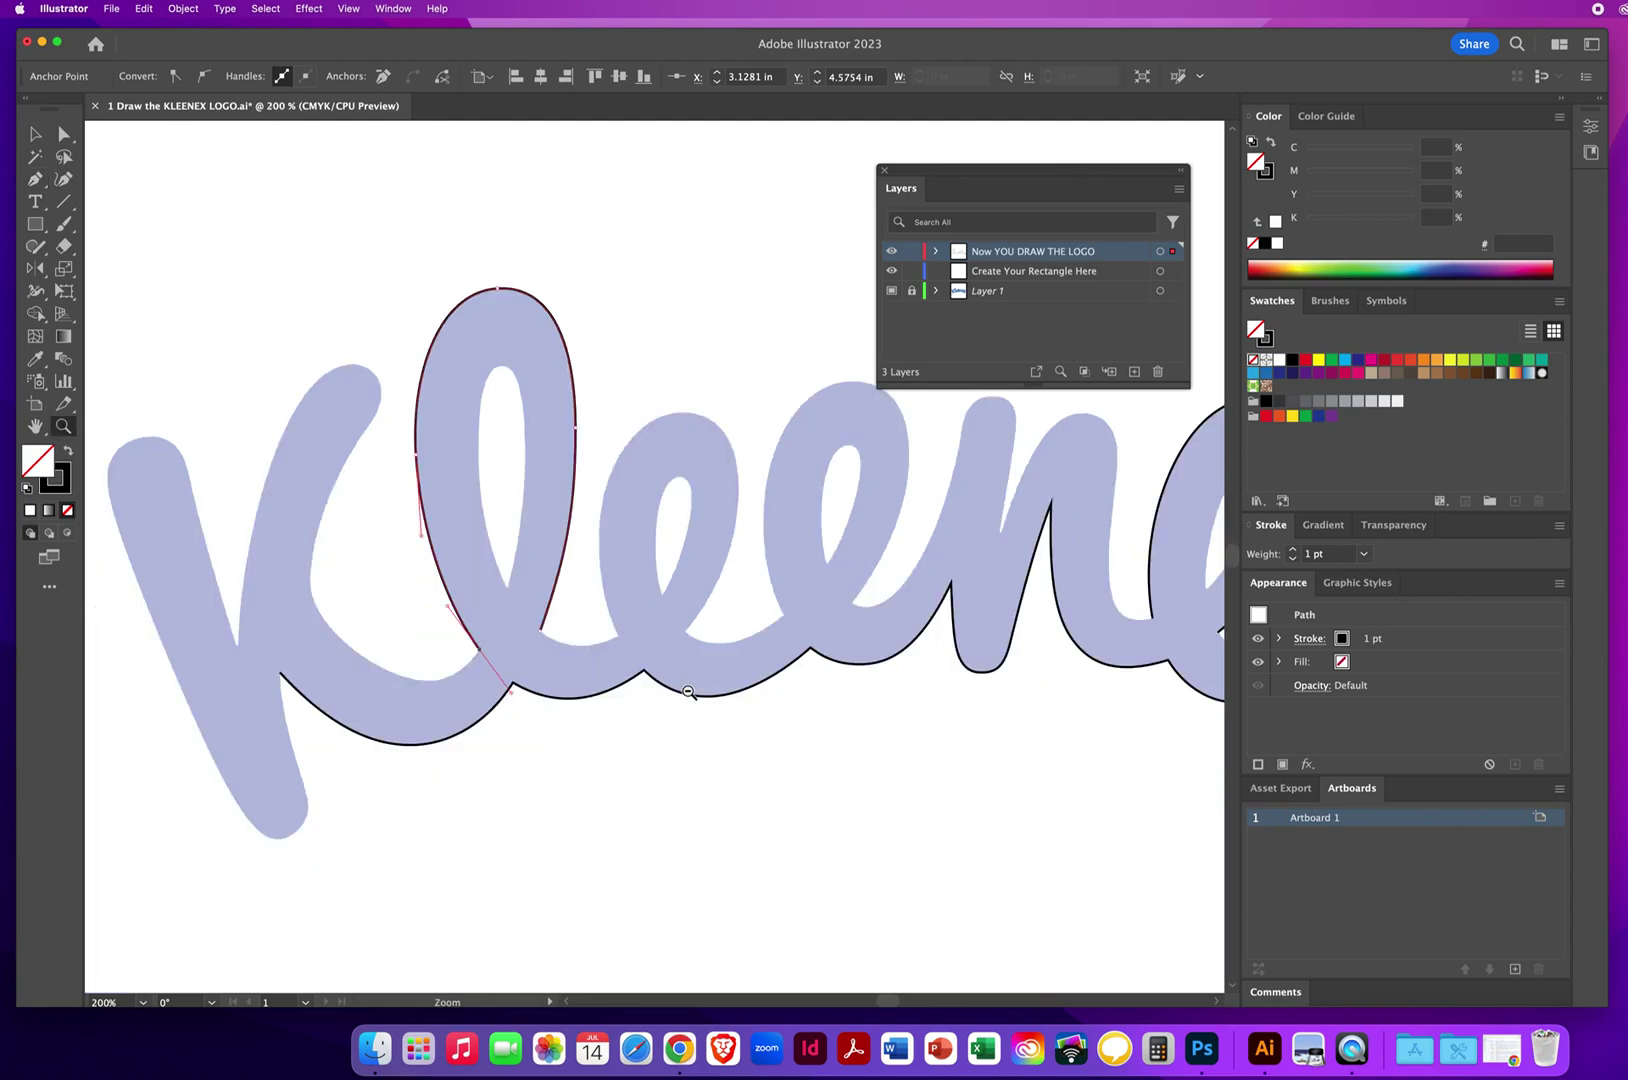
{"action": "left_click", "coordinate": [690, 678], "text": "alt"}
{"action": "scroll", "coordinate": [527, 723], "scroll_direction": "right", "scroll_amount": 3}
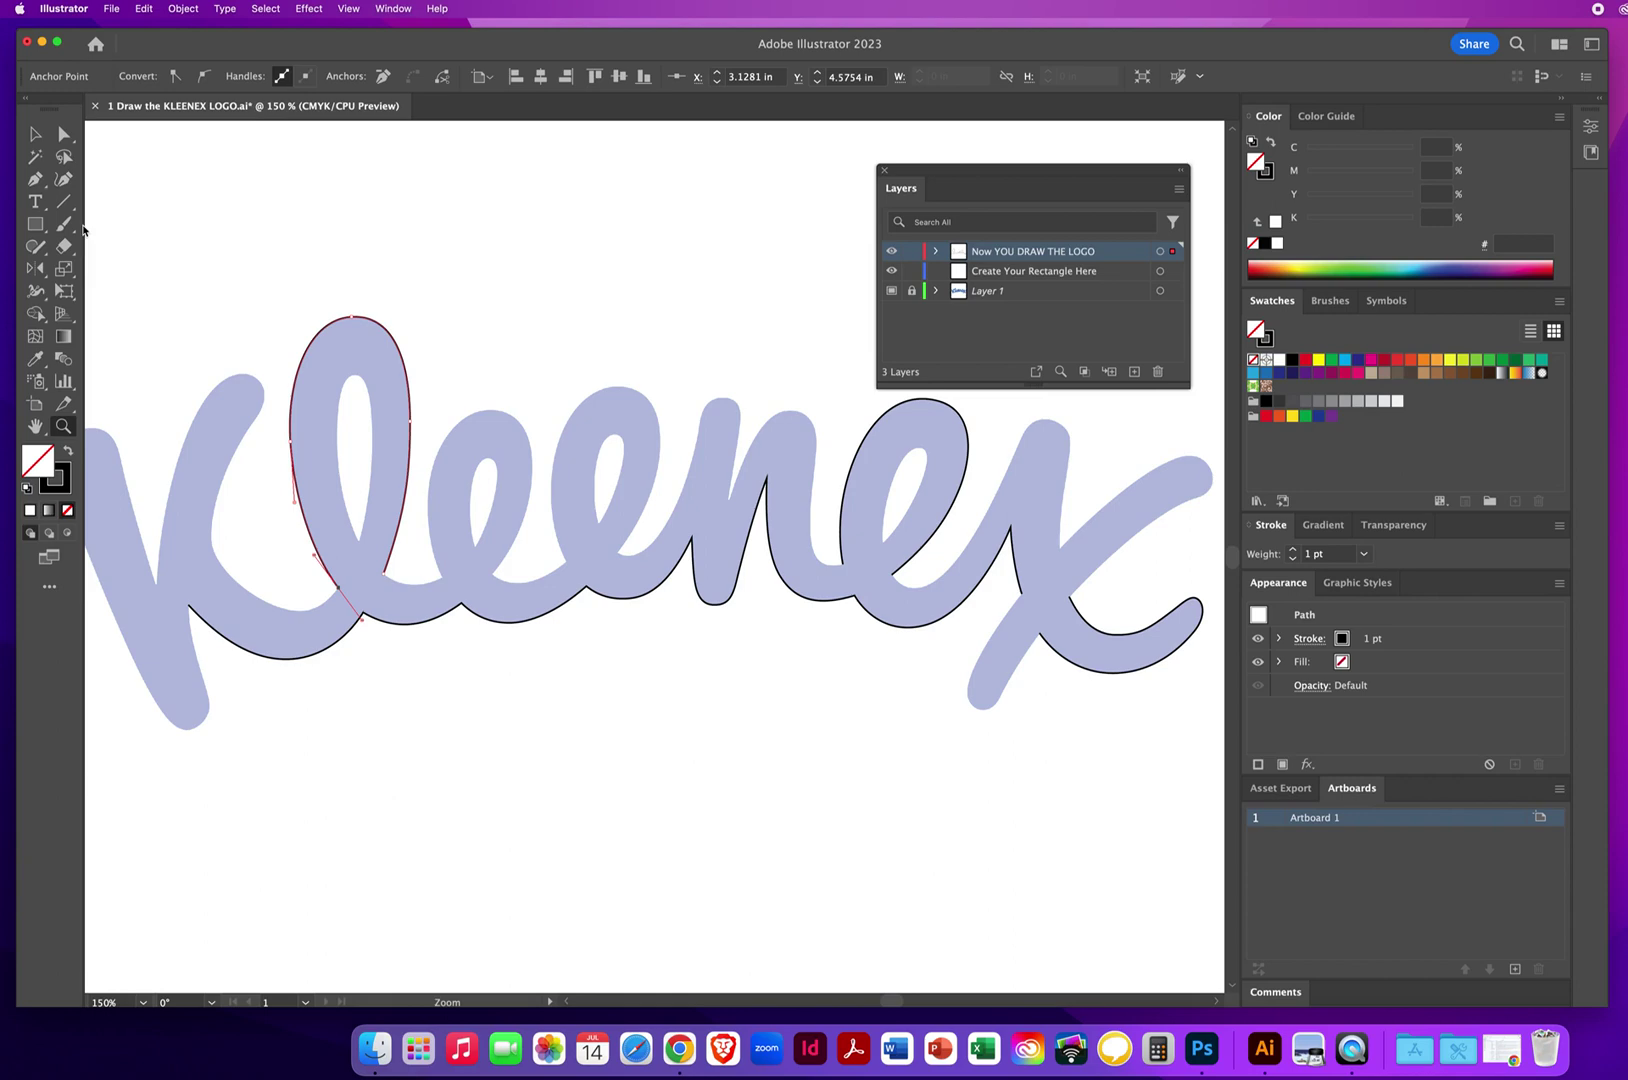
{"action": "left_click", "coordinate": [35, 134]}
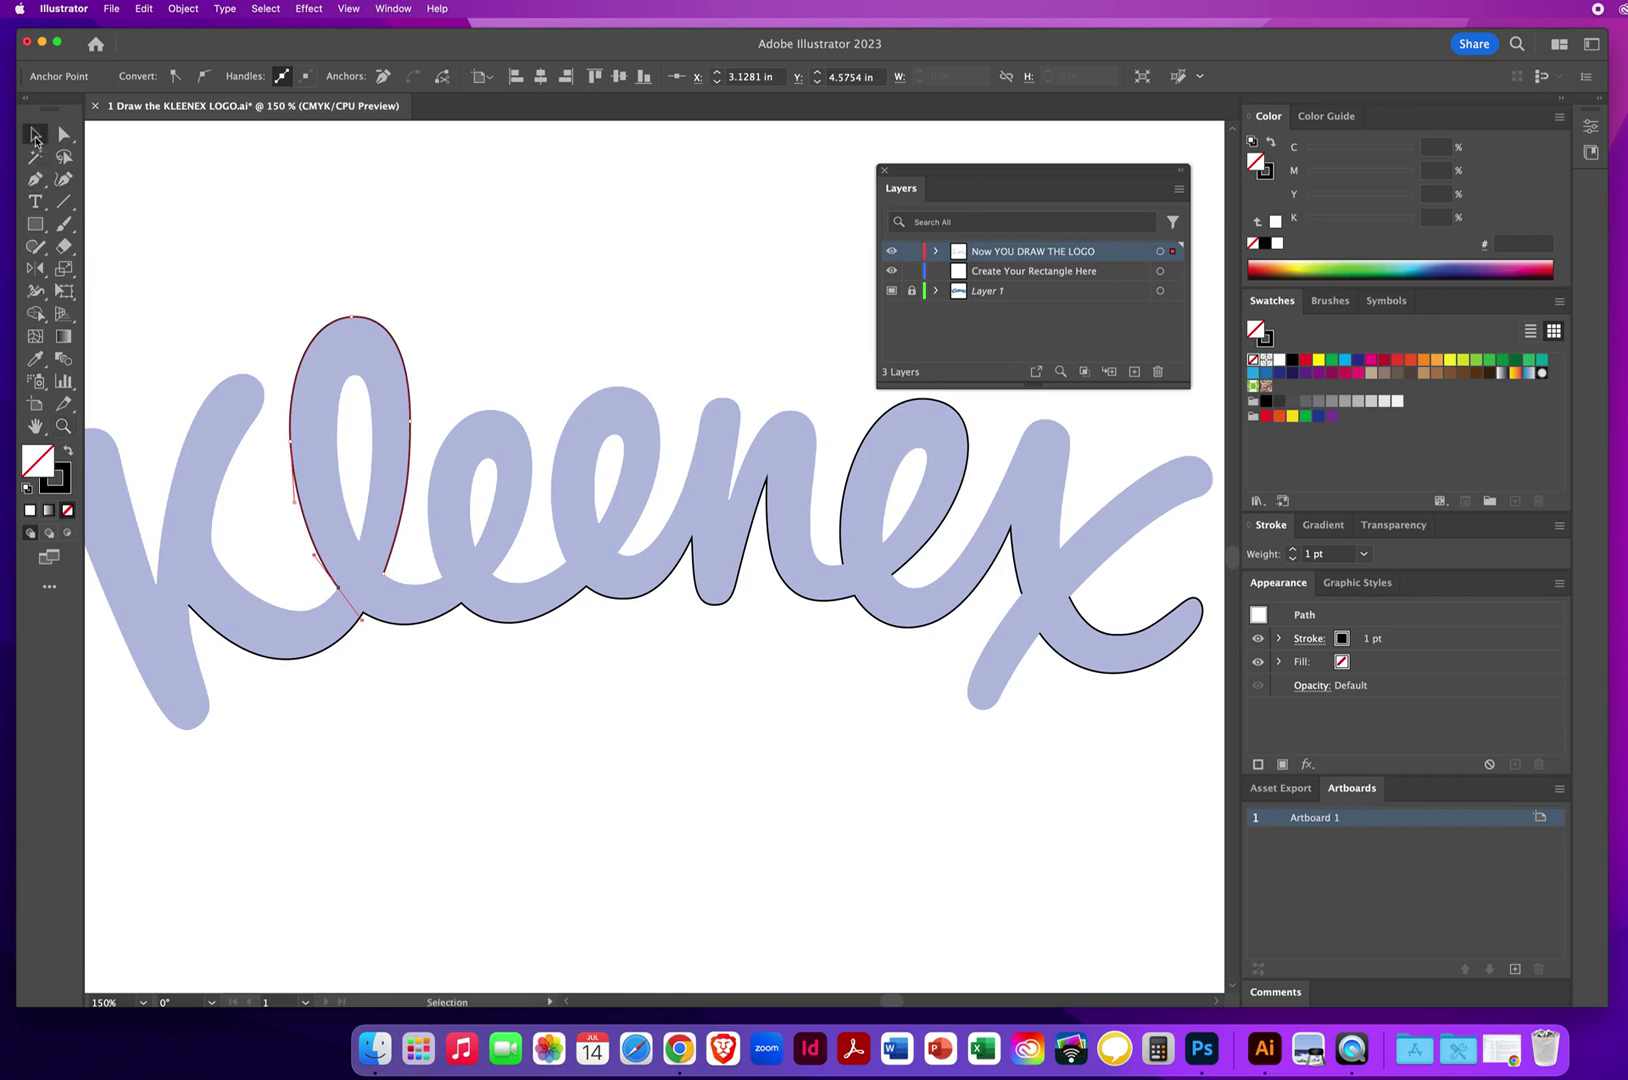
{"action": "left_click", "coordinate": [511, 530]}
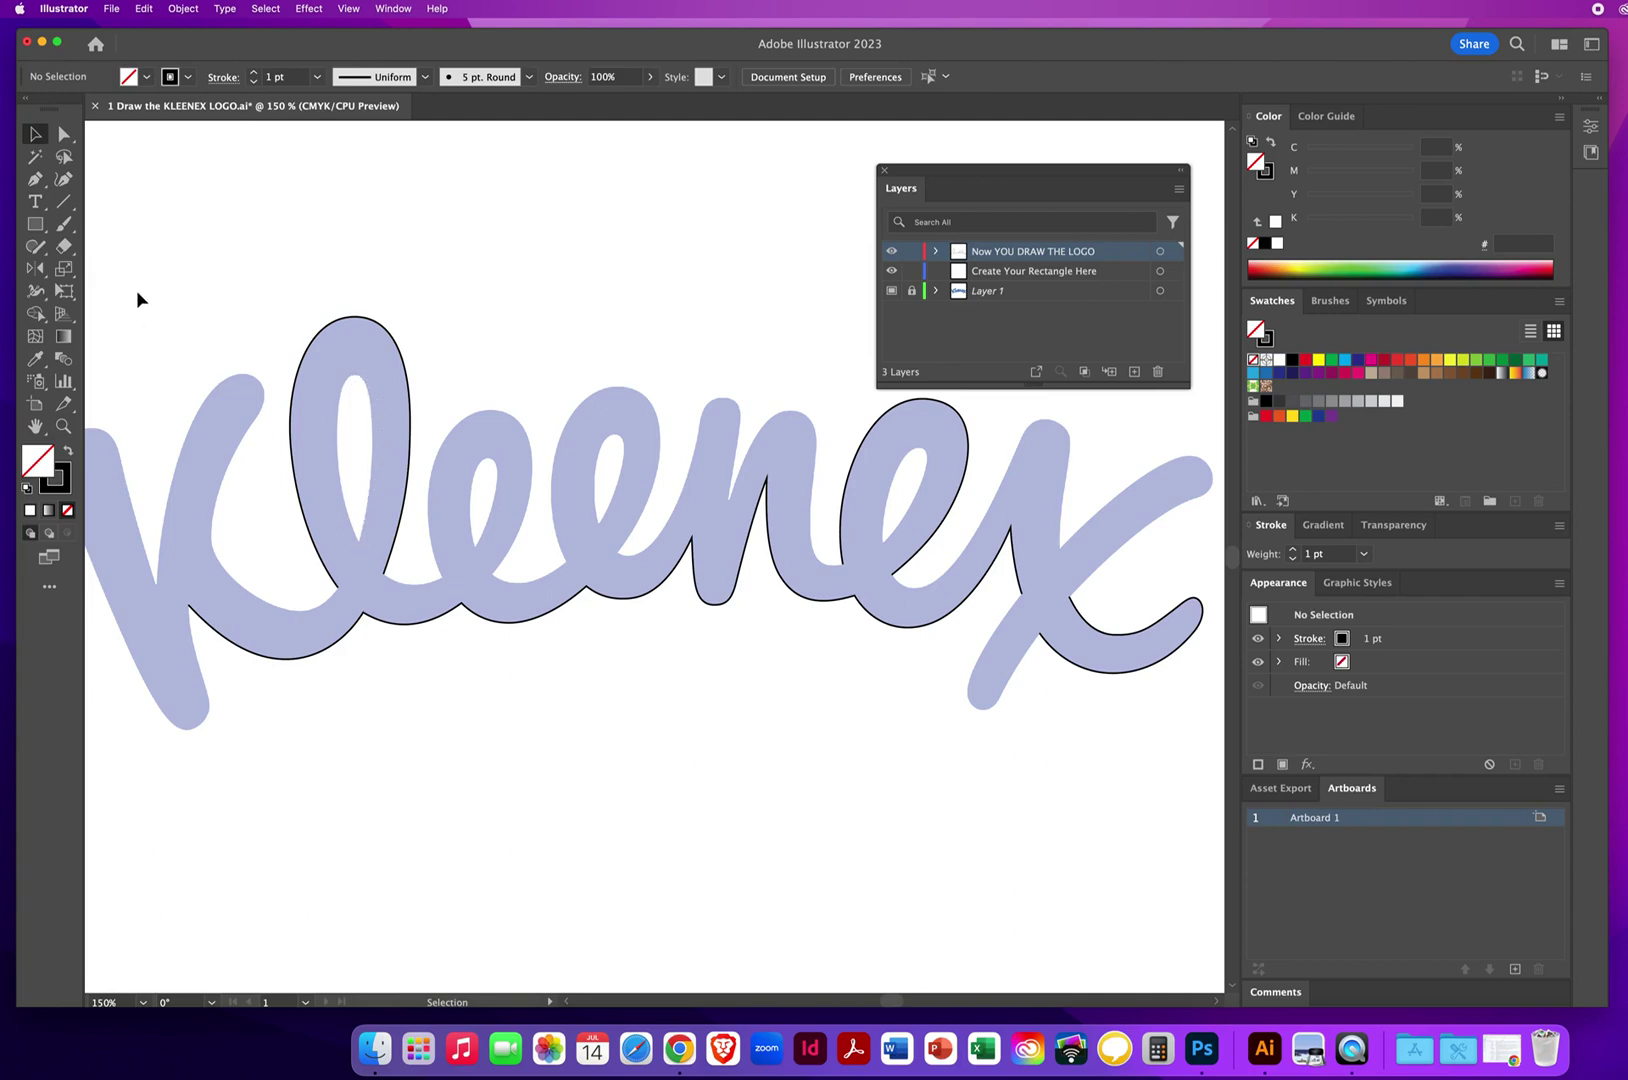
- Marquee-select the Kleenex outline, try a cyan fill, then set the fill back to None
{"action": "left_click_drag", "start_coordinate": [136, 290], "coordinate": [591, 521]}
{"action": "left_click_drag", "start_coordinate": [1119, 732], "coordinate": [1154, 747]}
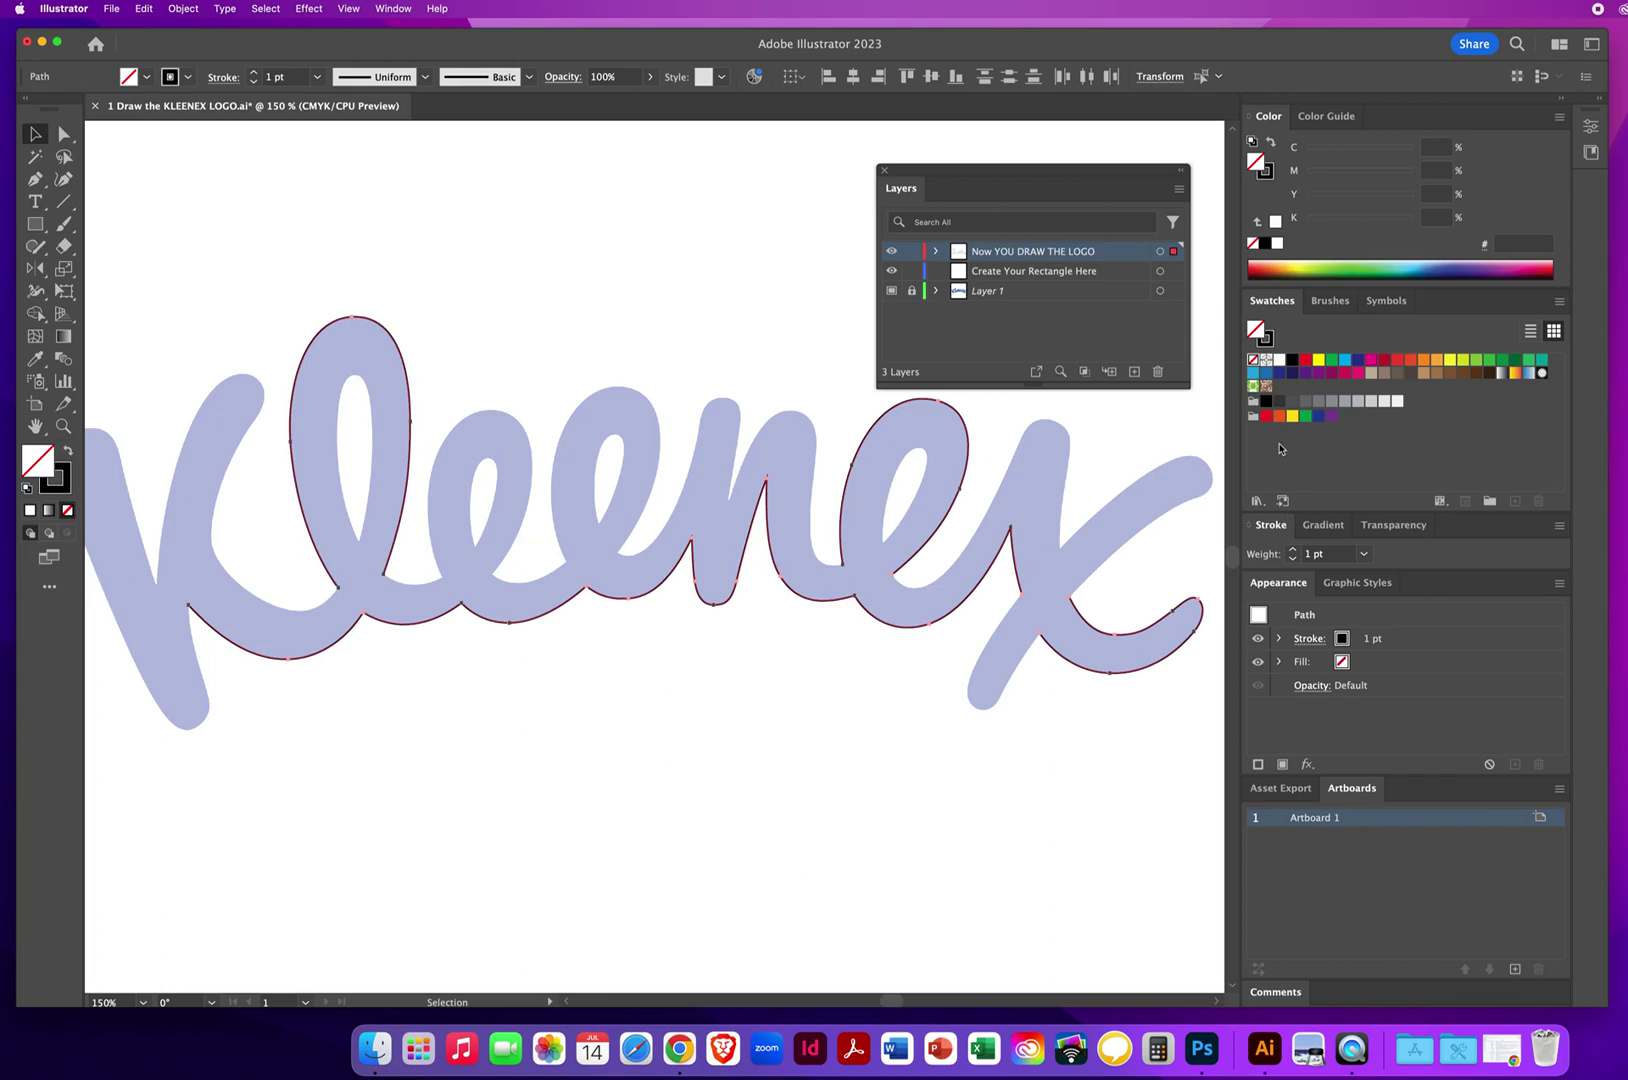
{"action": "left_click", "coordinate": [1345, 361]}
{"action": "left_click", "coordinate": [1345, 362]}
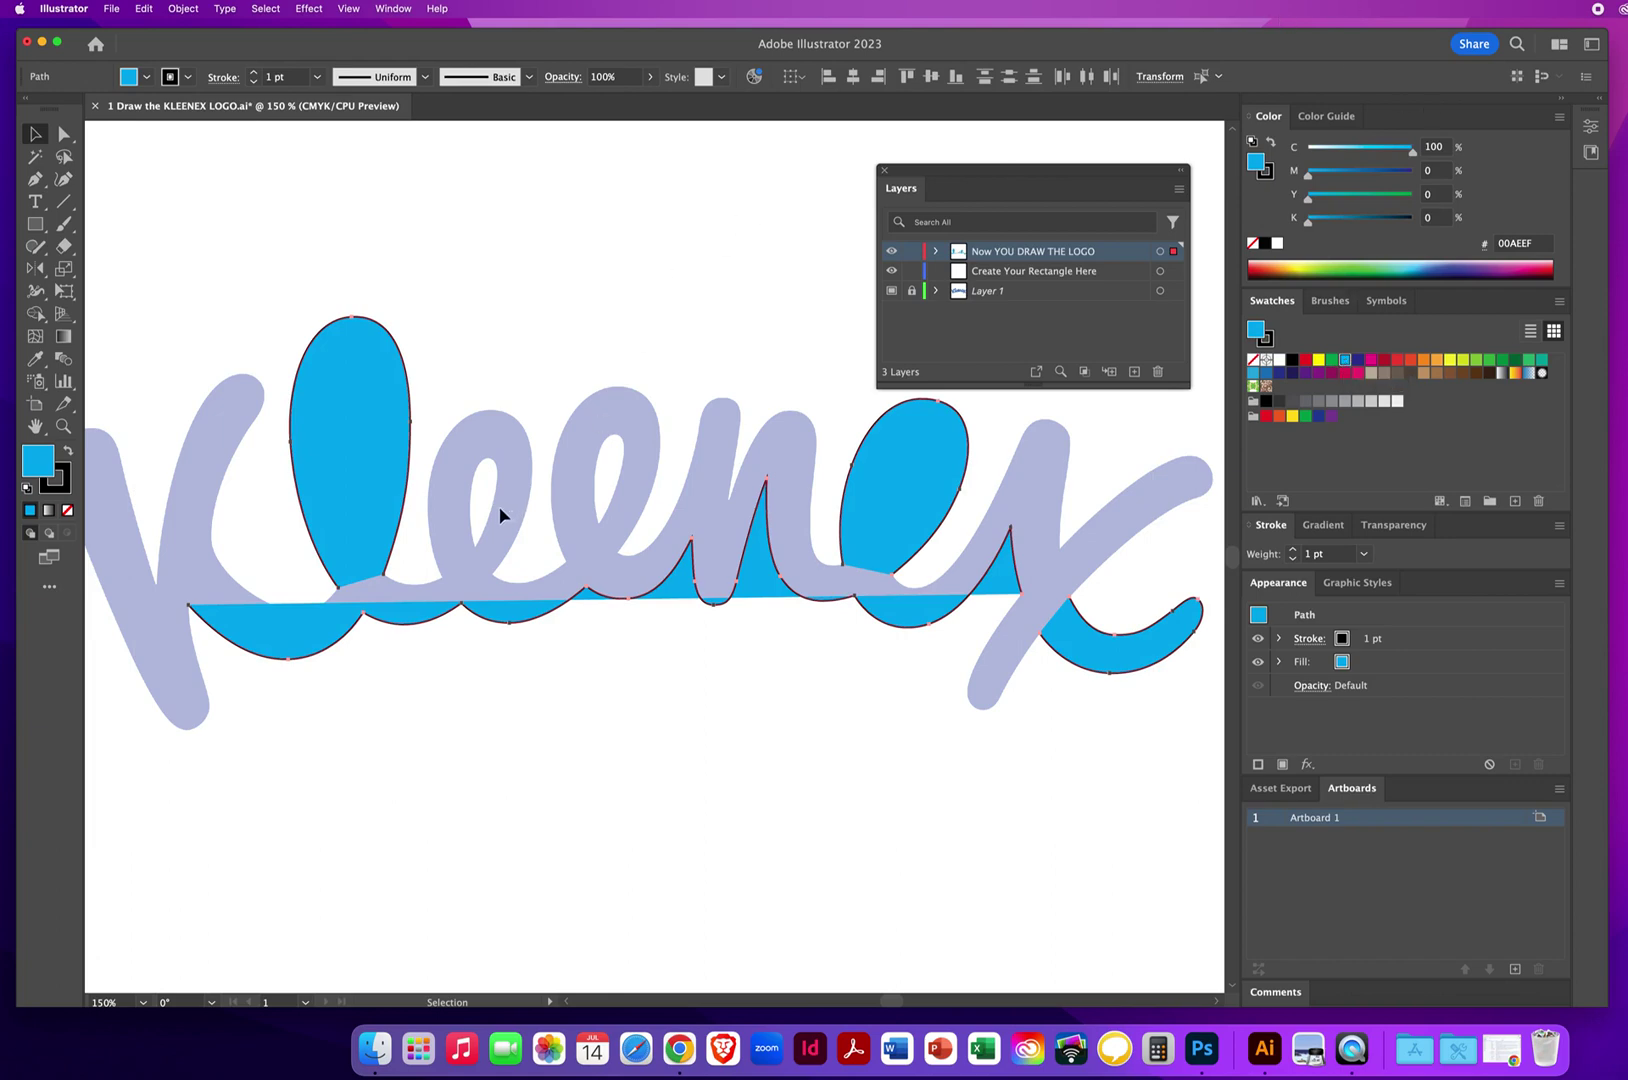
{"action": "left_click", "coordinate": [67, 510]}
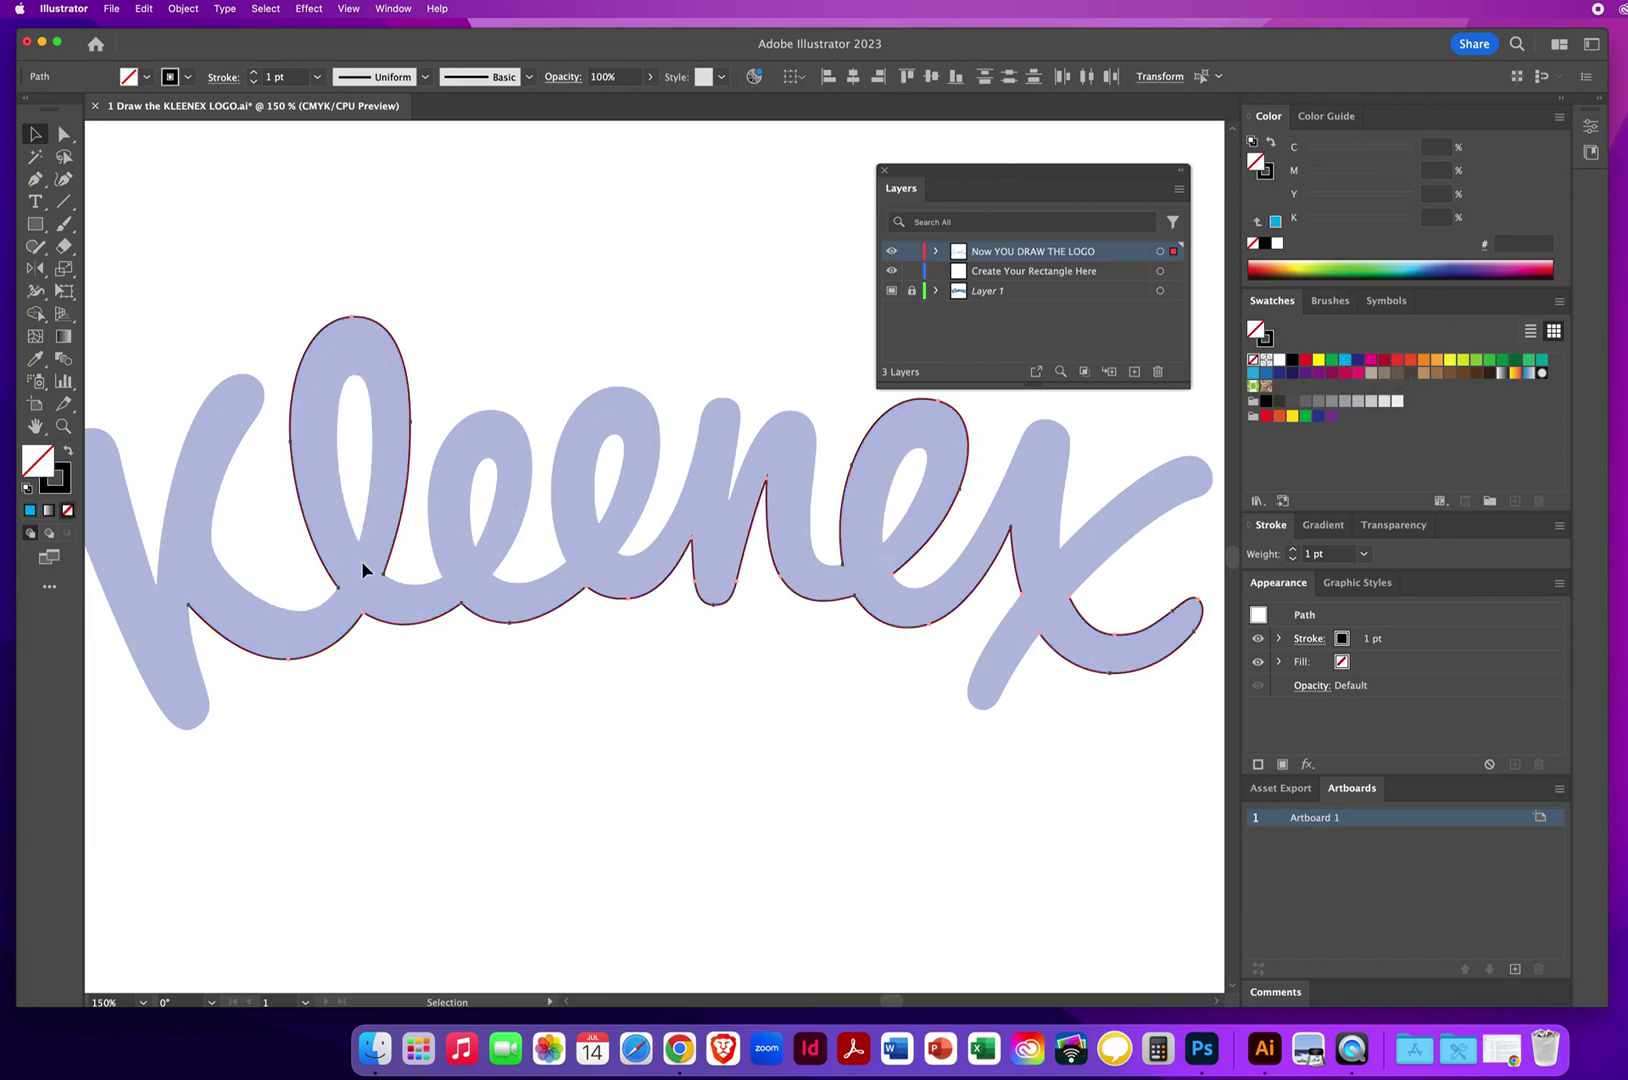
- Make 'Create Your Rectangle Here' the current layer
{"action": "left_click", "coordinate": [35, 315]}
{"action": "left_click", "coordinate": [35, 133]}
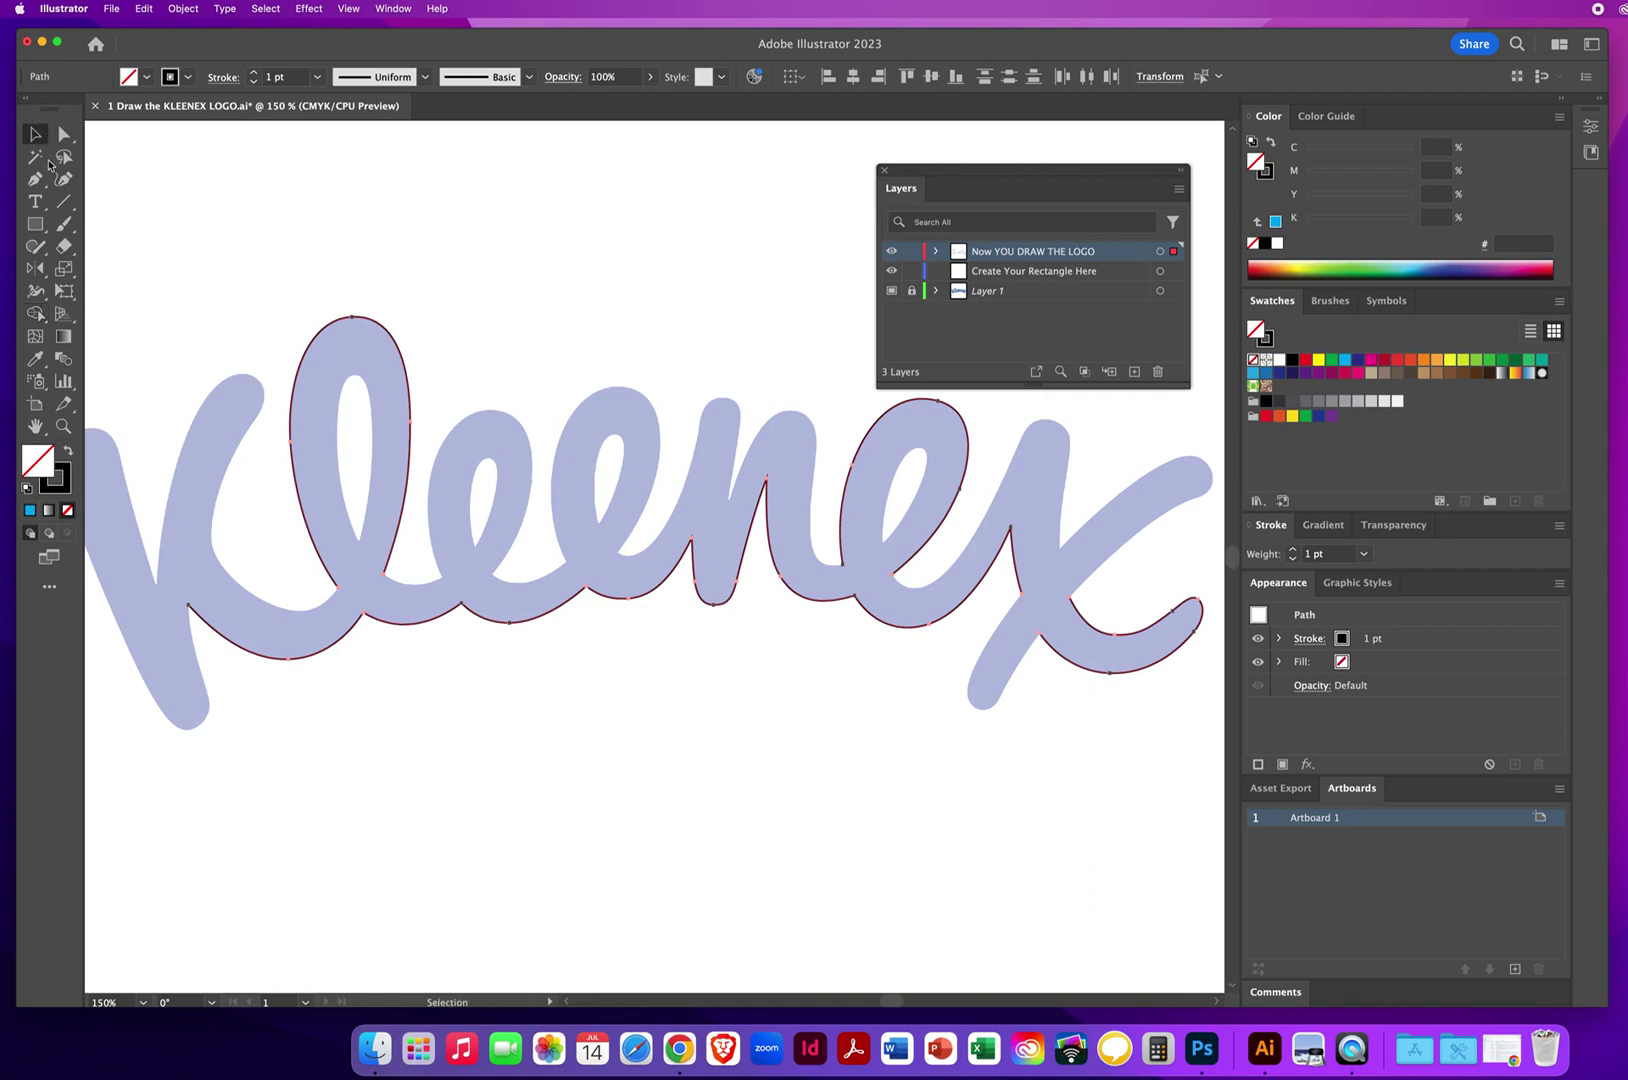
{"action": "left_click", "coordinate": [1015, 276]}
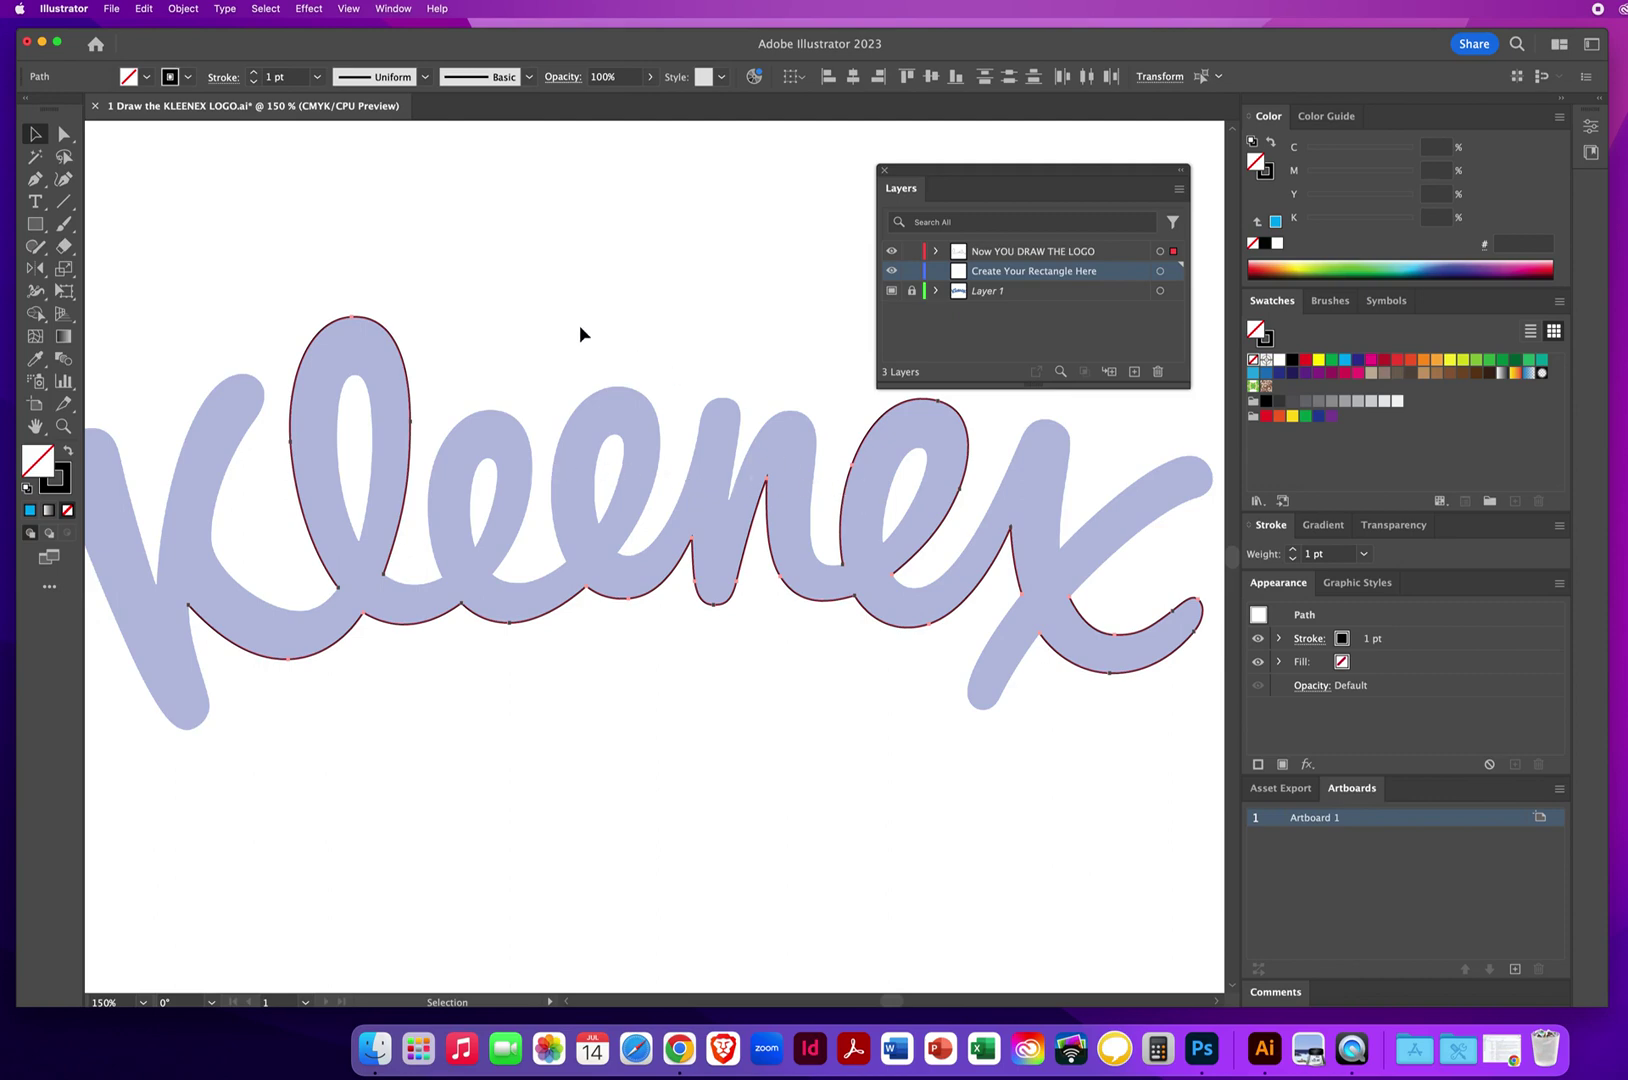
- Zoom out to 100% to see the whole artboard and deselect the traced Kleenex outline
{"action": "key", "text": "z"}
{"action": "left_click", "coordinate": [612, 582], "text": "alt"}
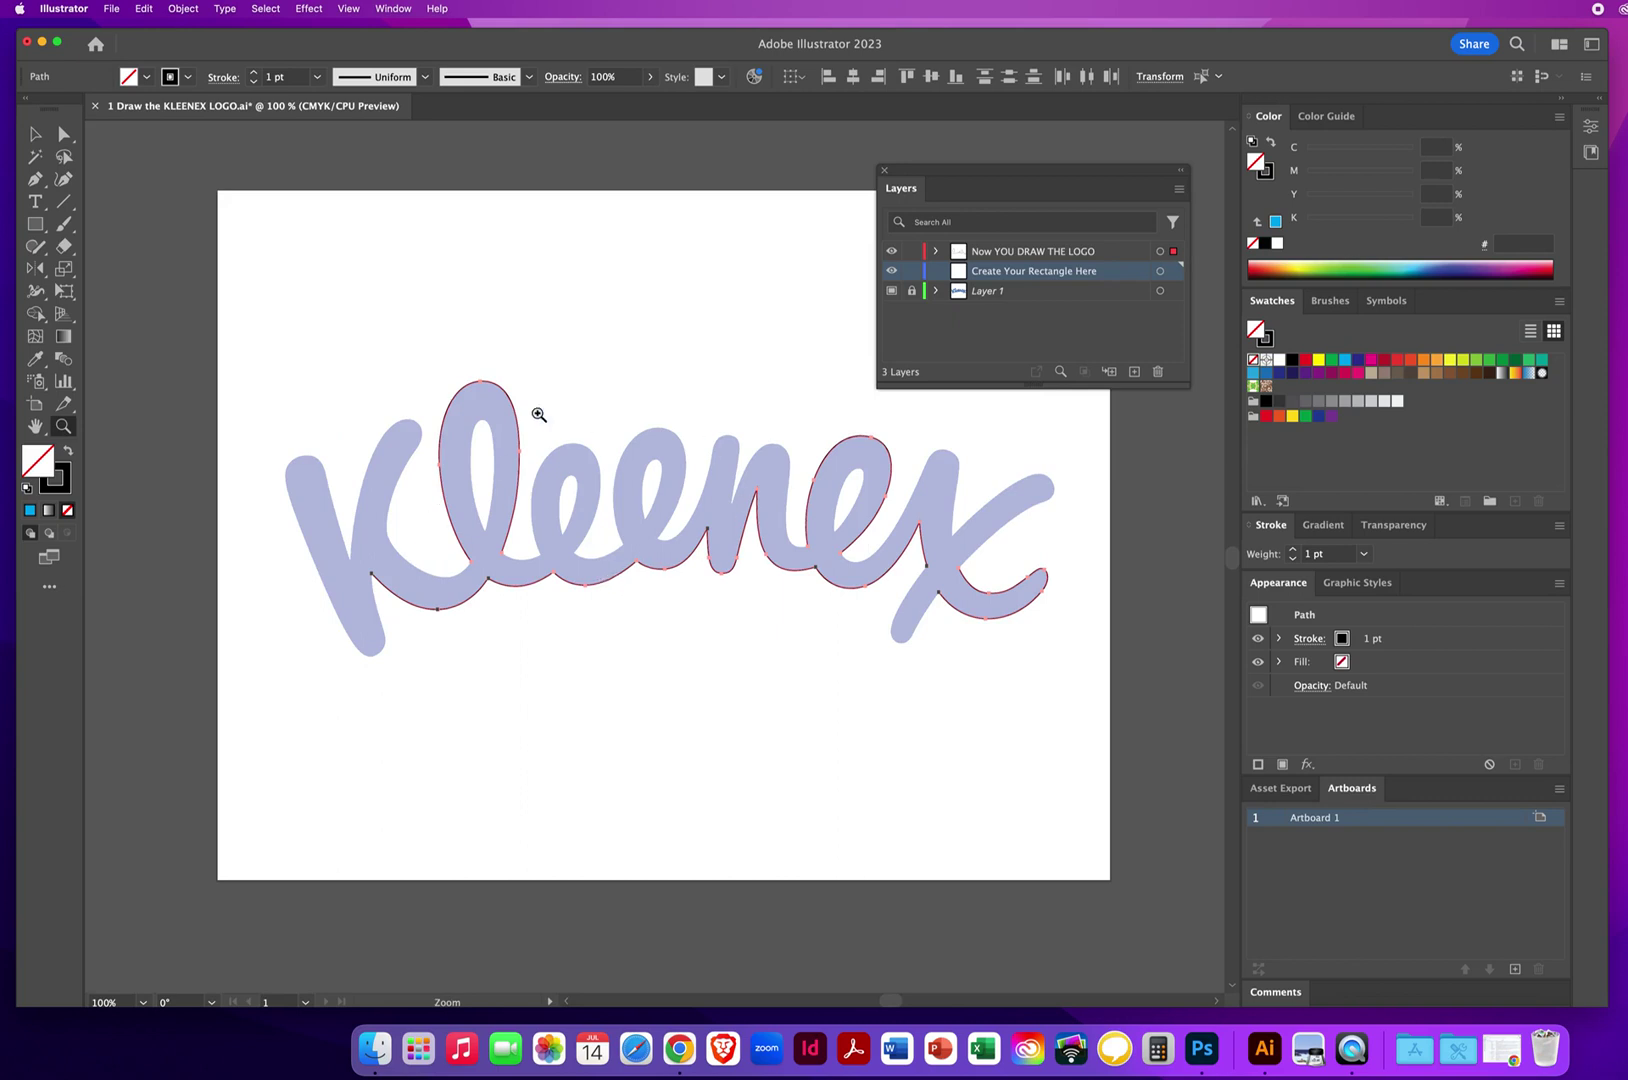
{"action": "left_click", "coordinate": [34, 134]}
{"action": "left_click", "coordinate": [478, 302]}
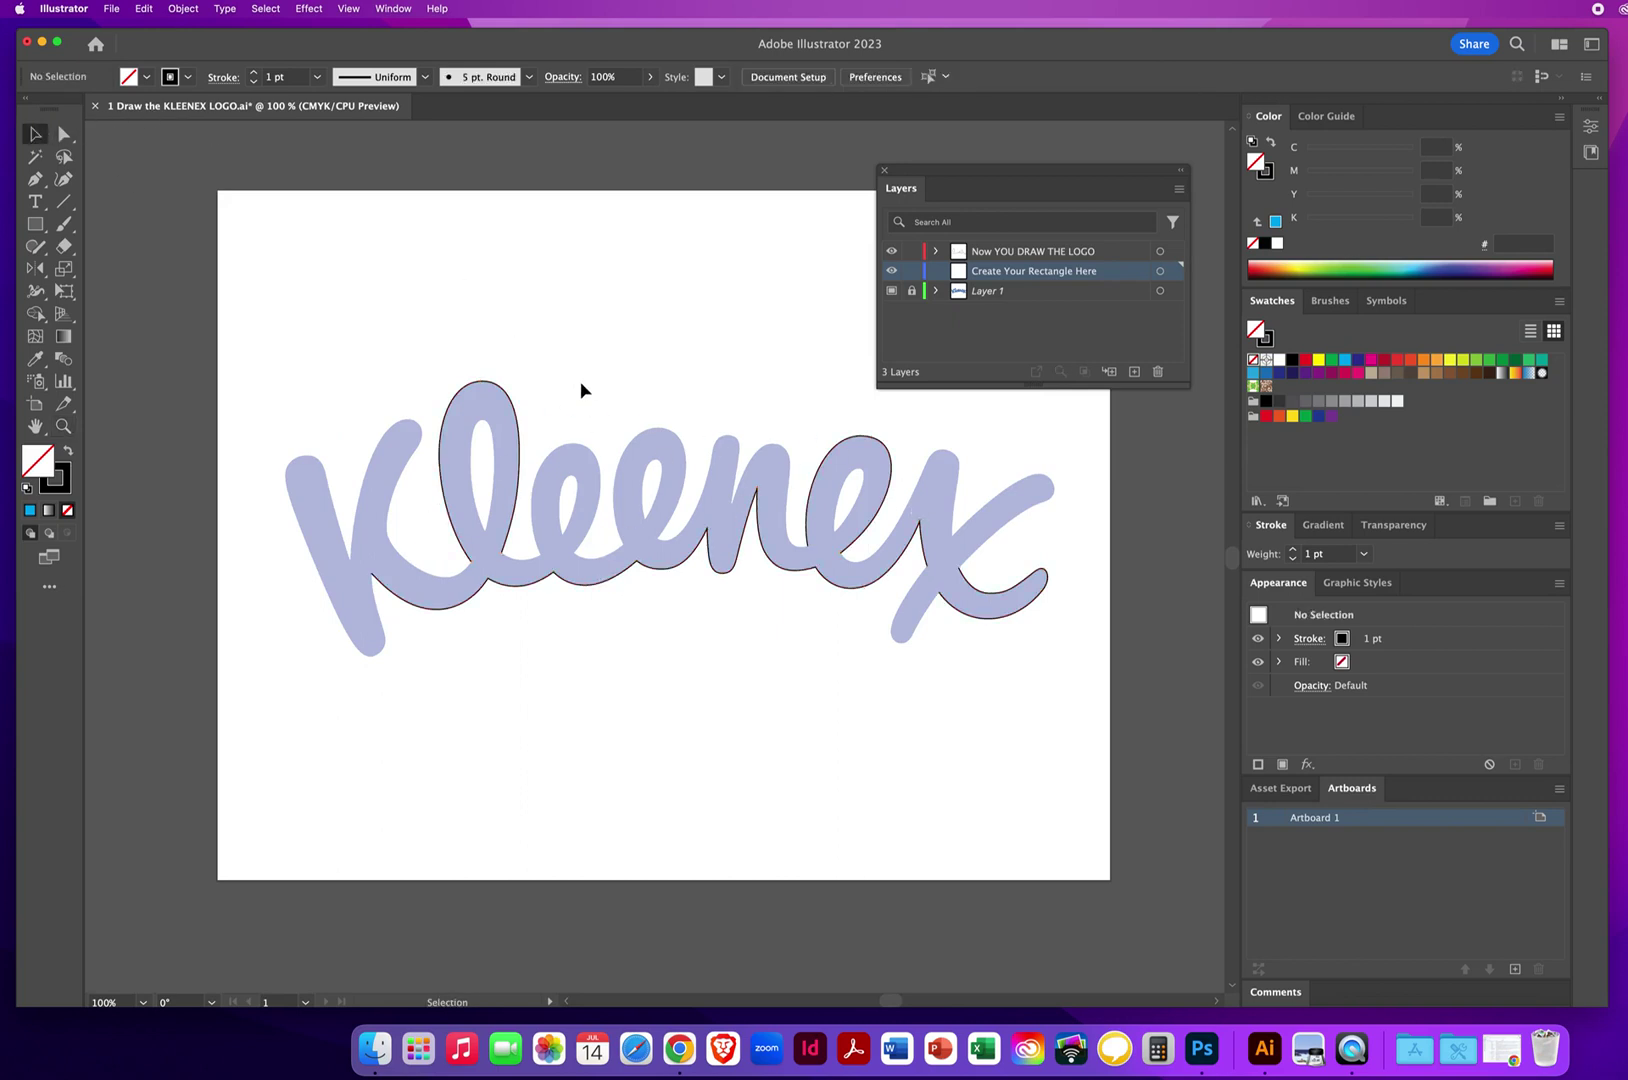